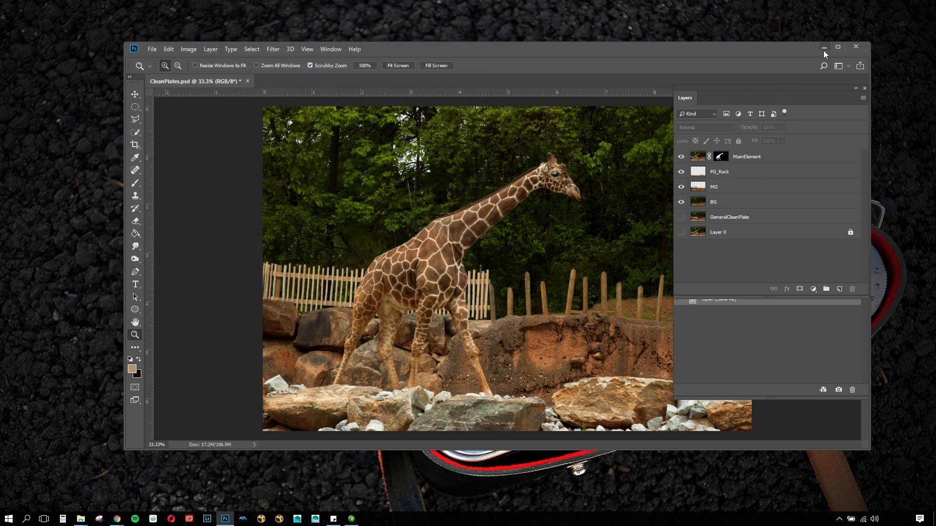
Minimize the giraffe document's window, launch Adobe After Effects CC 2018 and dismiss its welcome screen.
click(824, 49)
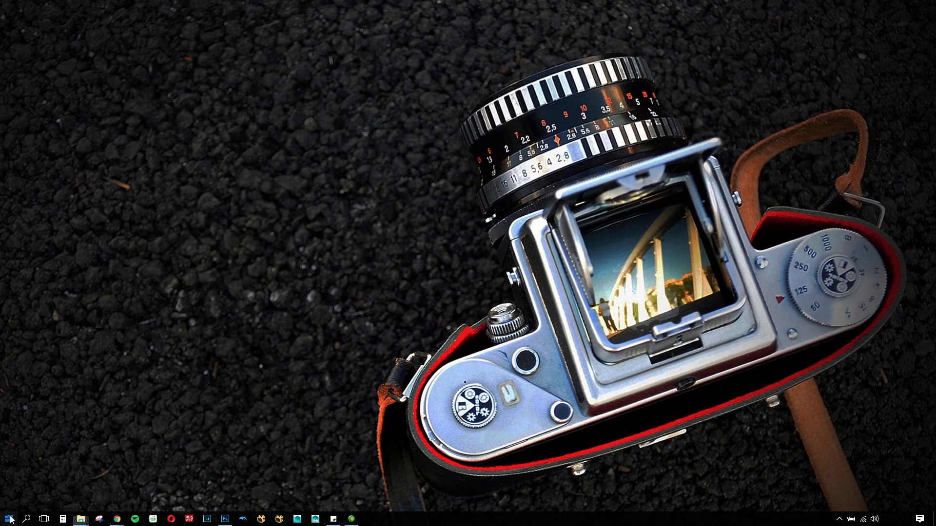
click(10, 520)
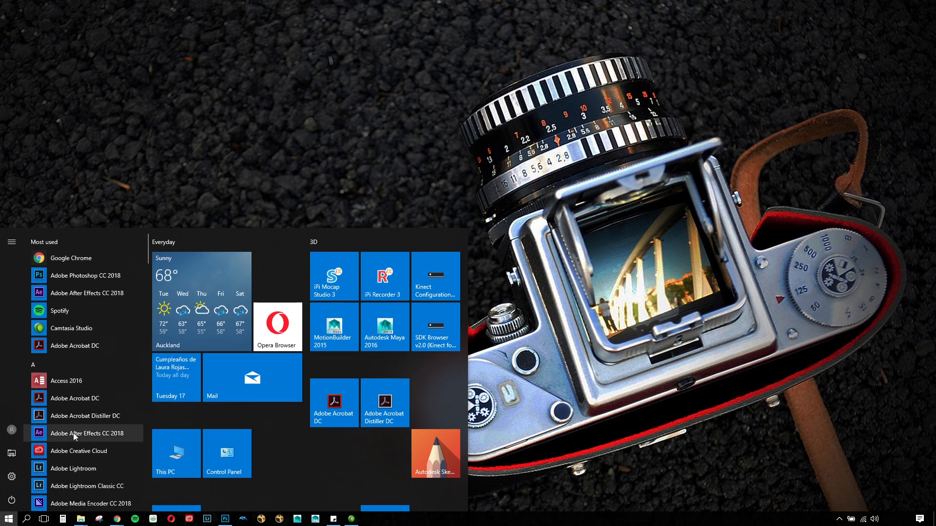
click(73, 433)
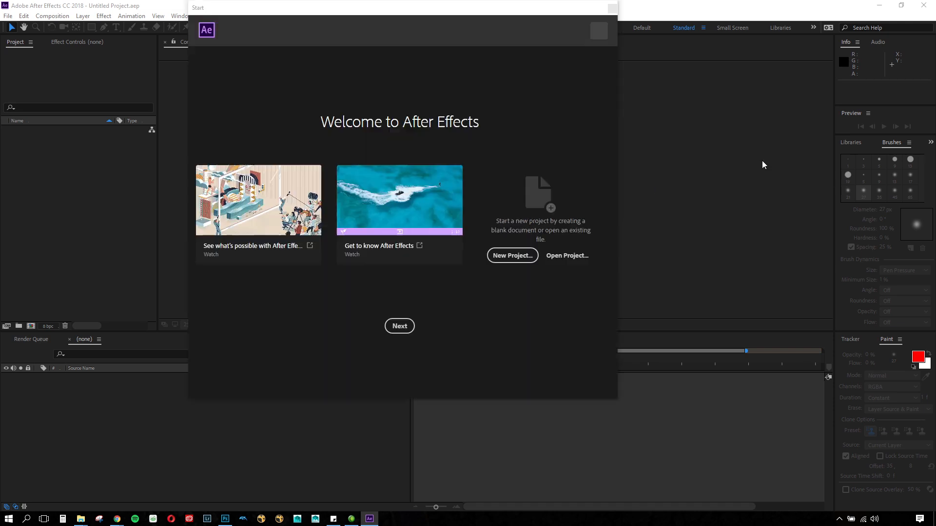
click(613, 9)
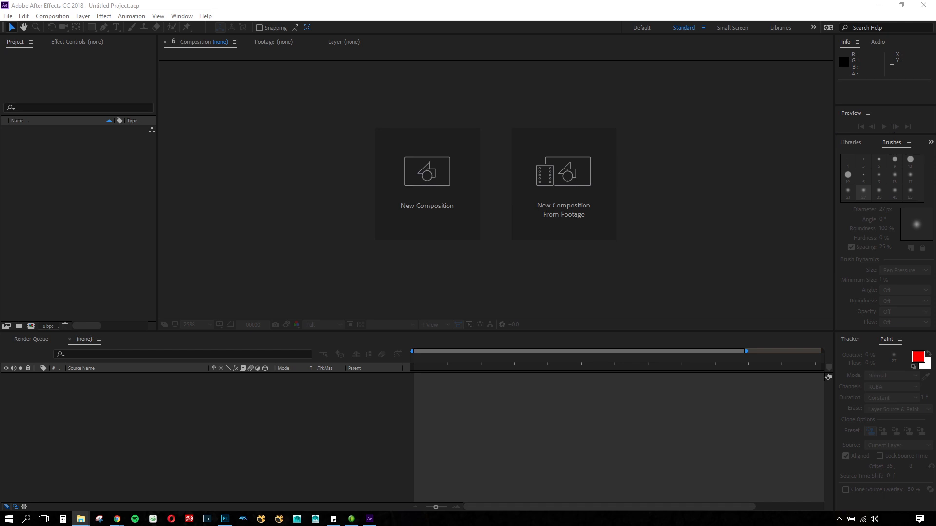
Import CleanPlates.psd into the project as Composition - Retain Layer Sizes with editable layer styles.
drag(935, 156, 485, 96)
click(510, 175)
drag(510, 175, 96, 188)
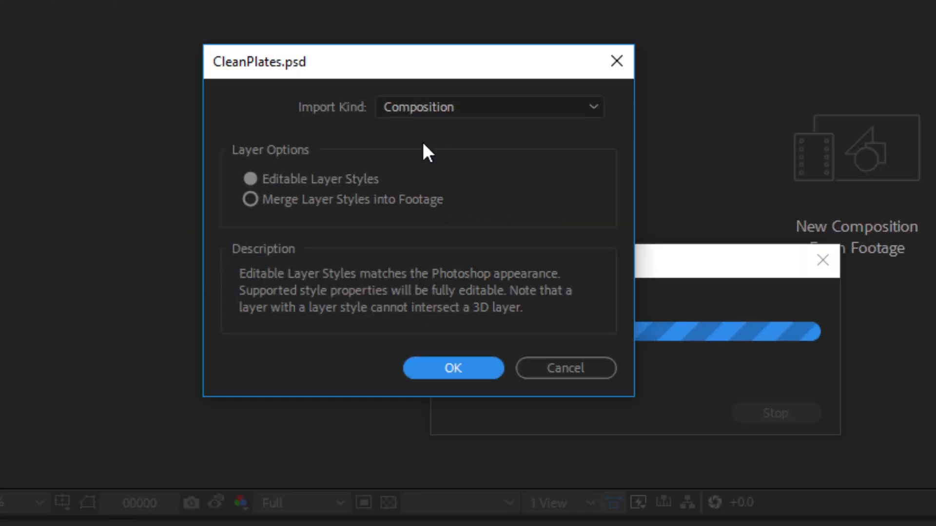
click(461, 108)
click(460, 140)
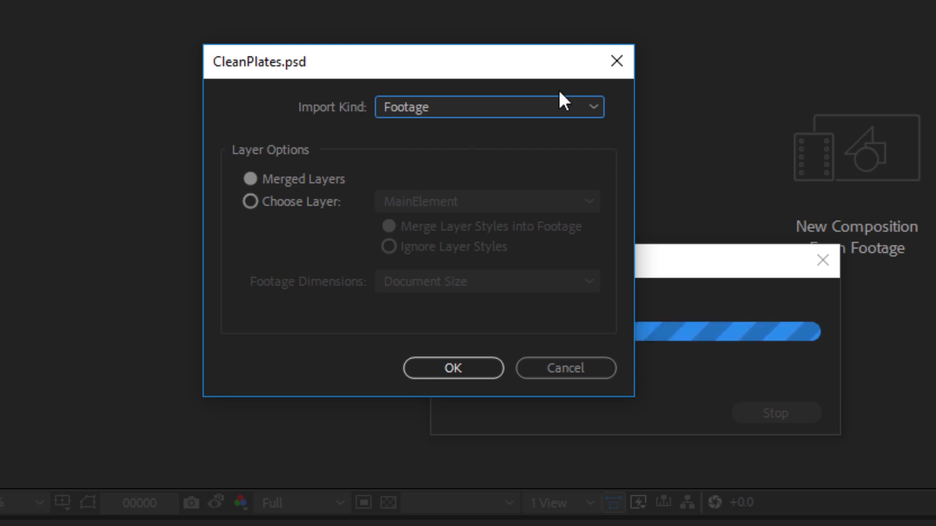
click(551, 110)
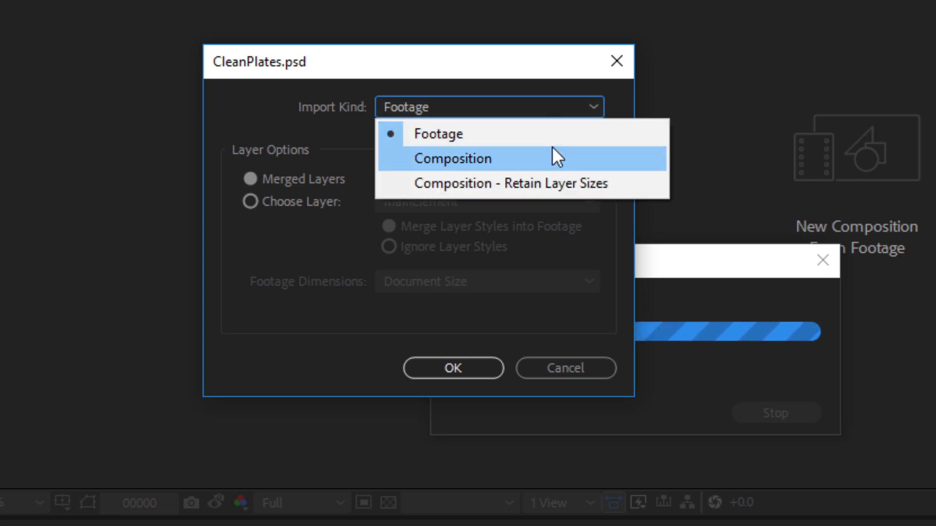
click(546, 184)
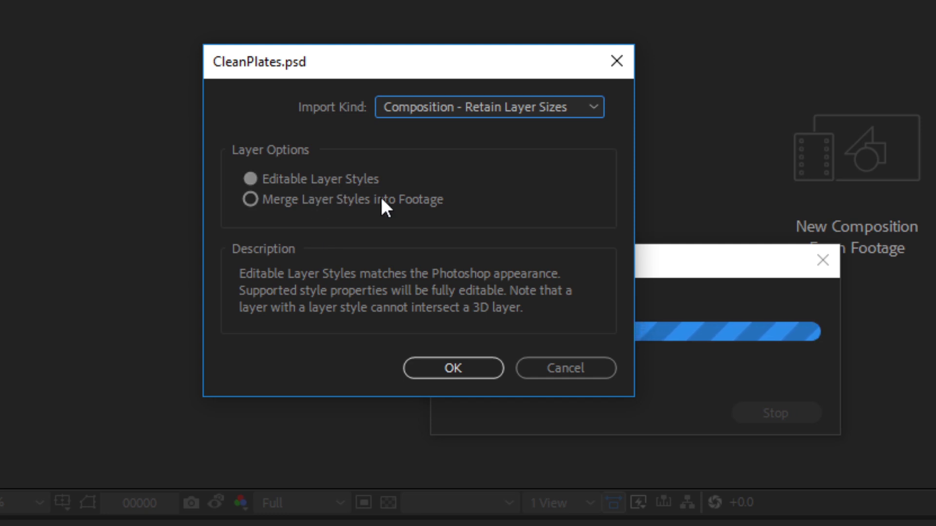
click(452, 368)
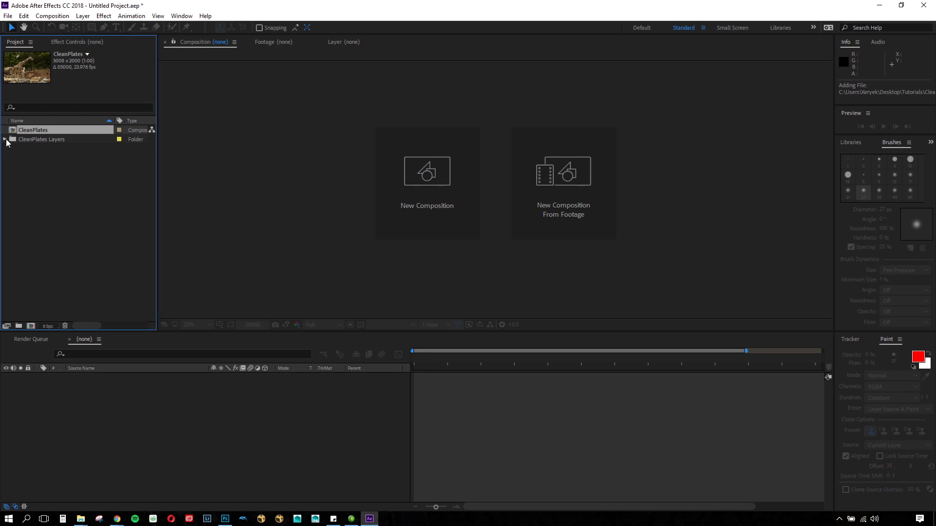
Compare the contents of the CleanPlates Layers folder with the layers of the original document in Photoshop.
click(5, 140)
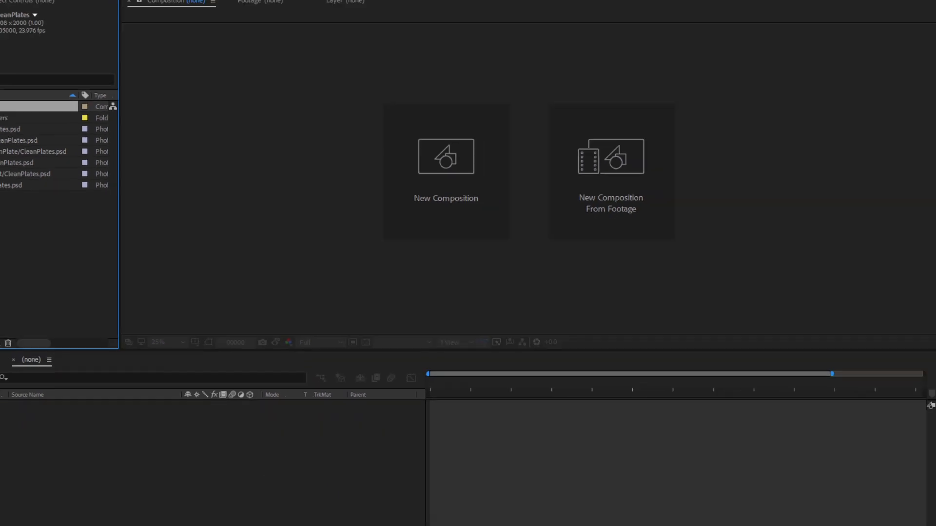
click(225, 519)
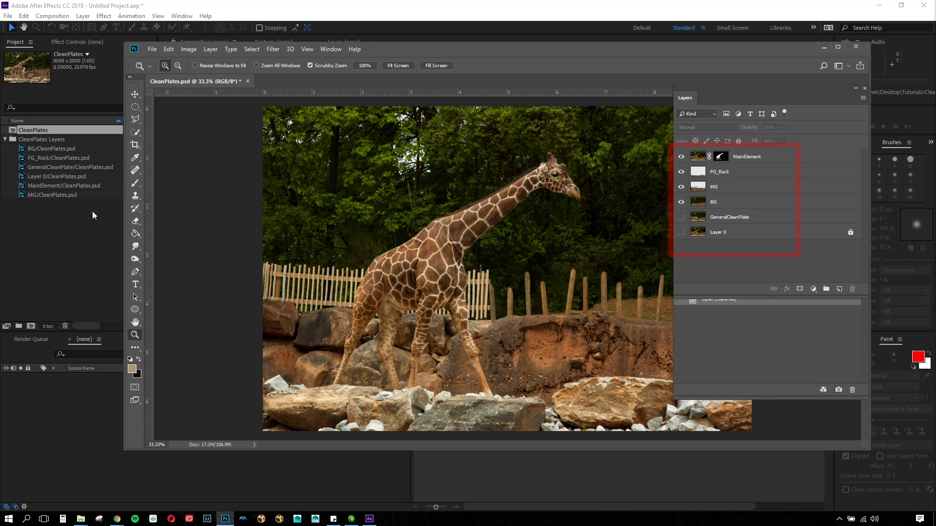
click(824, 49)
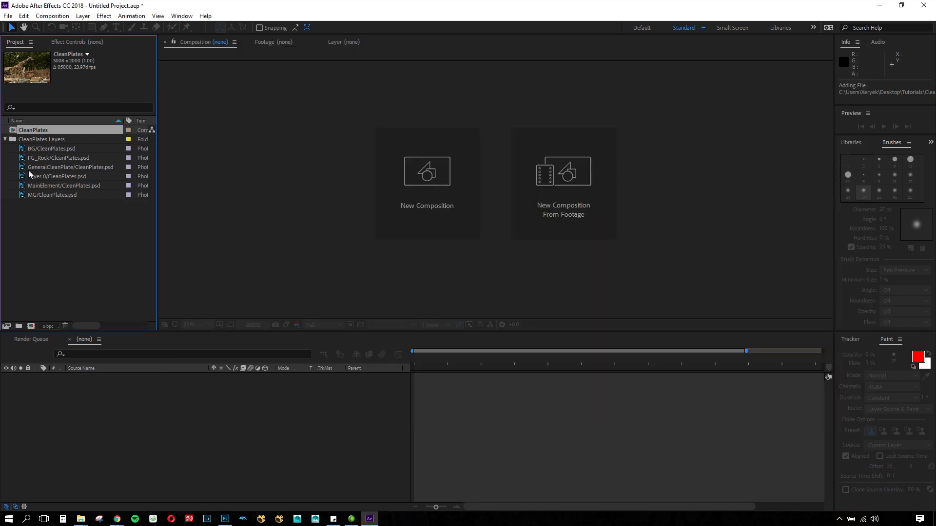
click(5, 139)
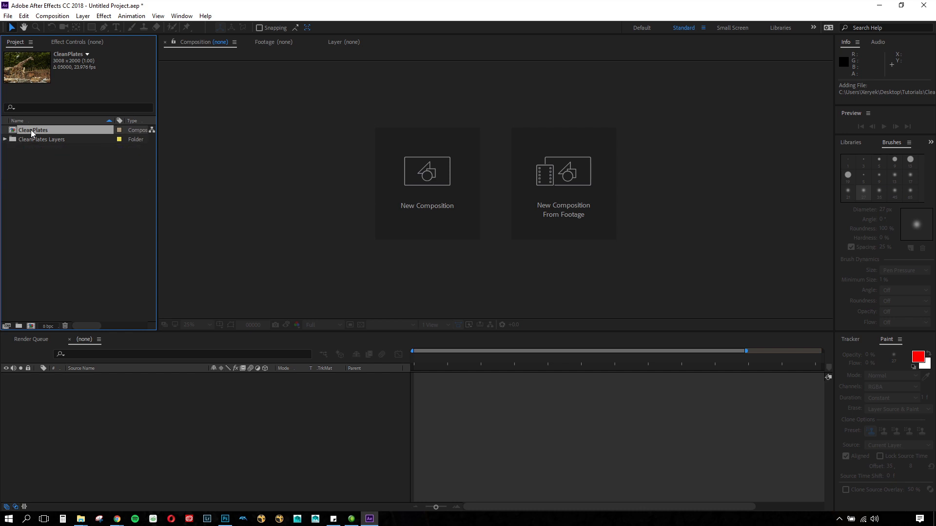
Open the CleanPlates composition and compare its layer stack with the original document in Photoshop.
double_click(32, 131)
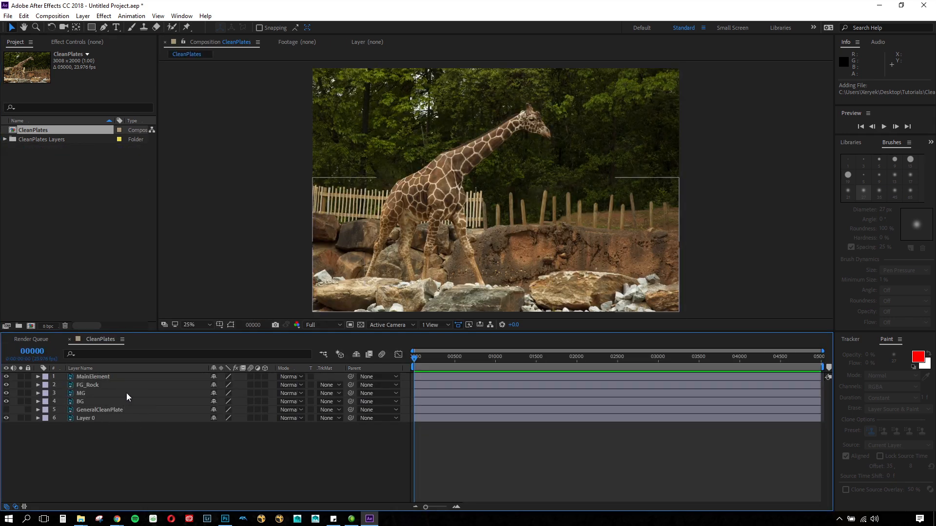
click(225, 518)
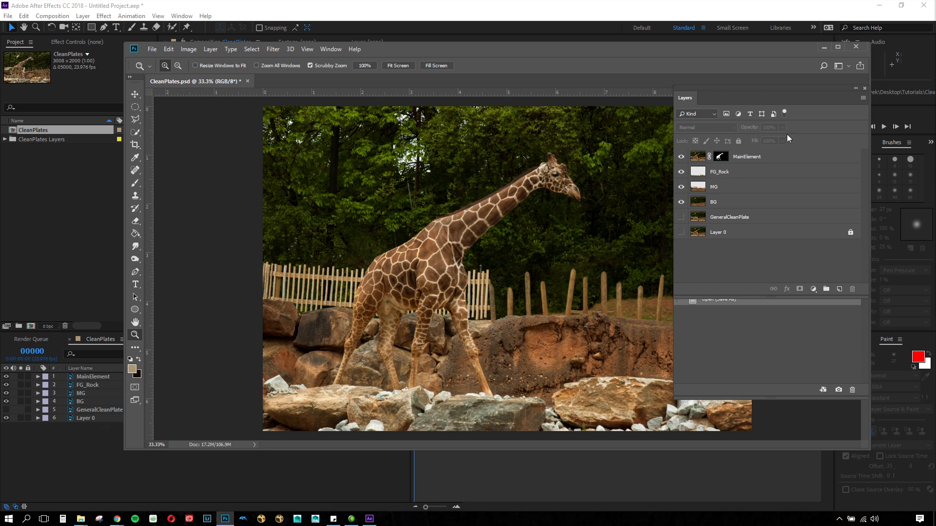
click(823, 48)
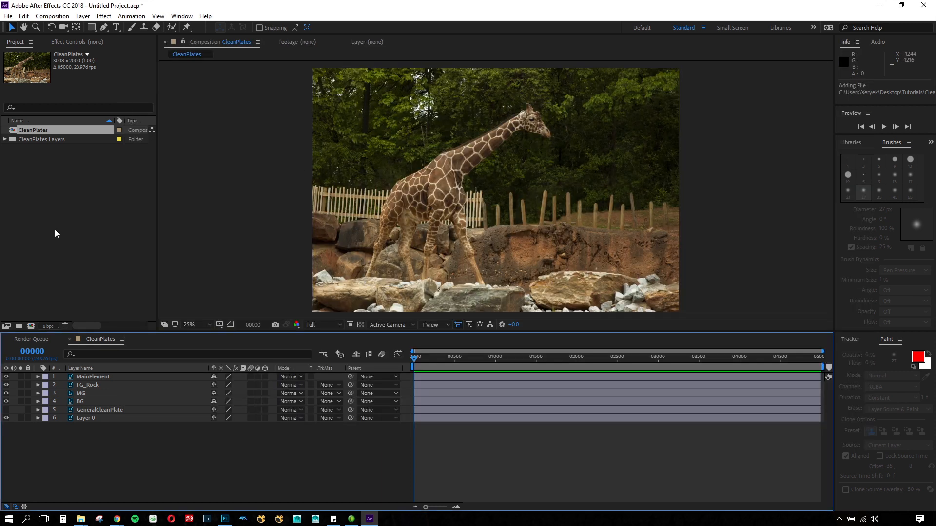
Delete the GeneralCleanPlate and Layer 0 layers from the CleanPlates composition.
shift+click(93, 411)
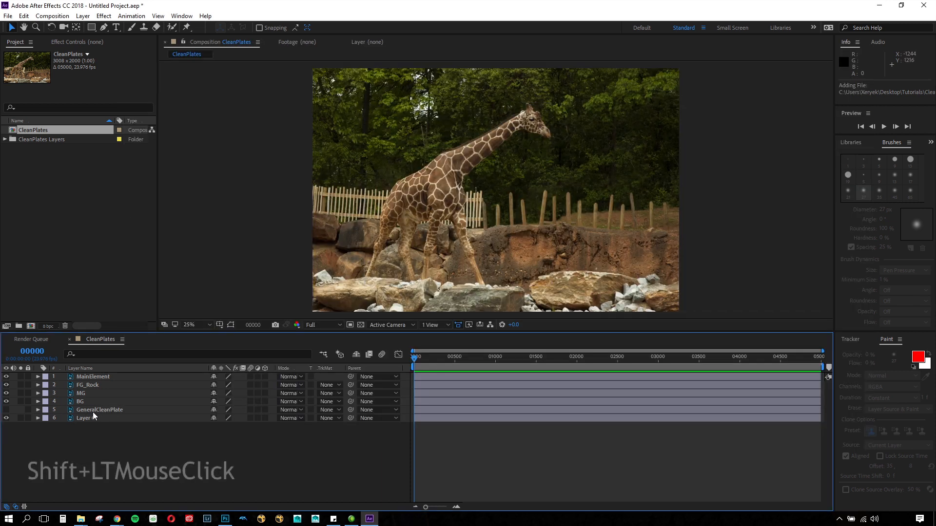
shift+click(84, 421)
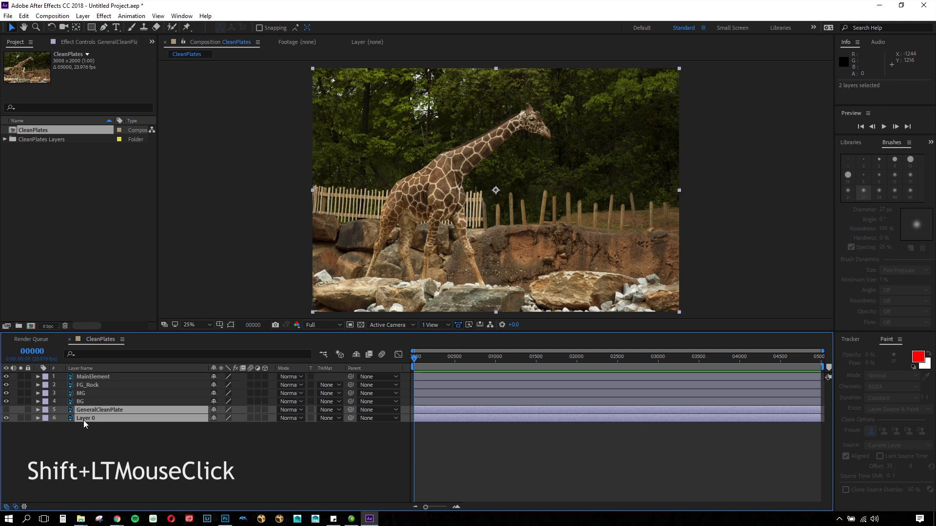
click(104, 452)
shift+click(106, 411)
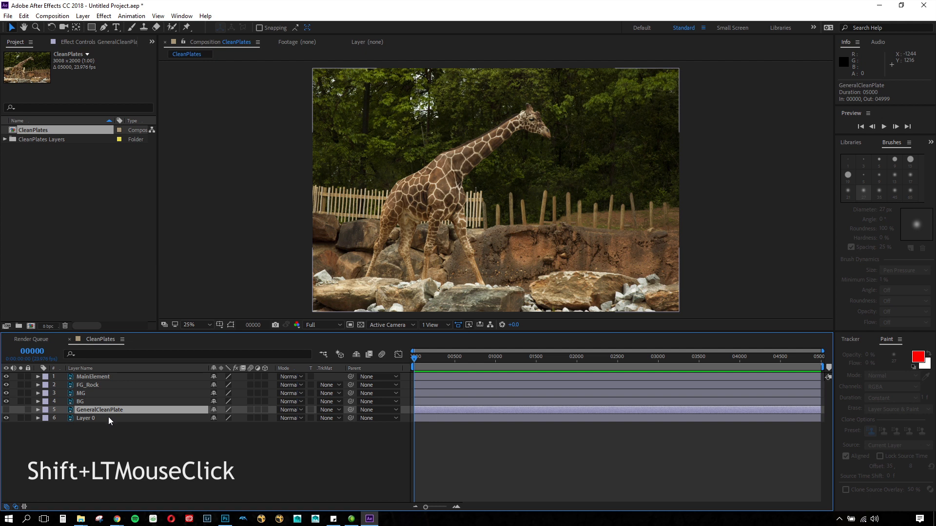
shift+click(109, 418)
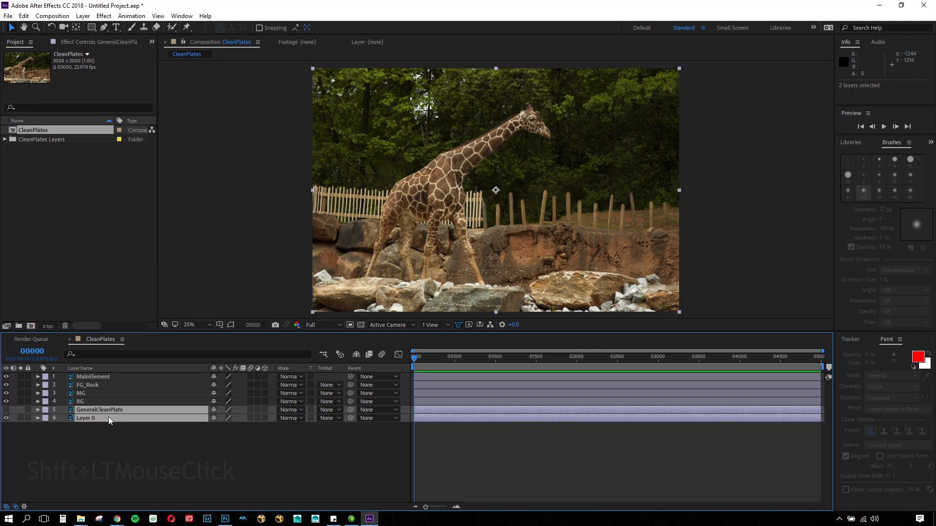
key(Delete)
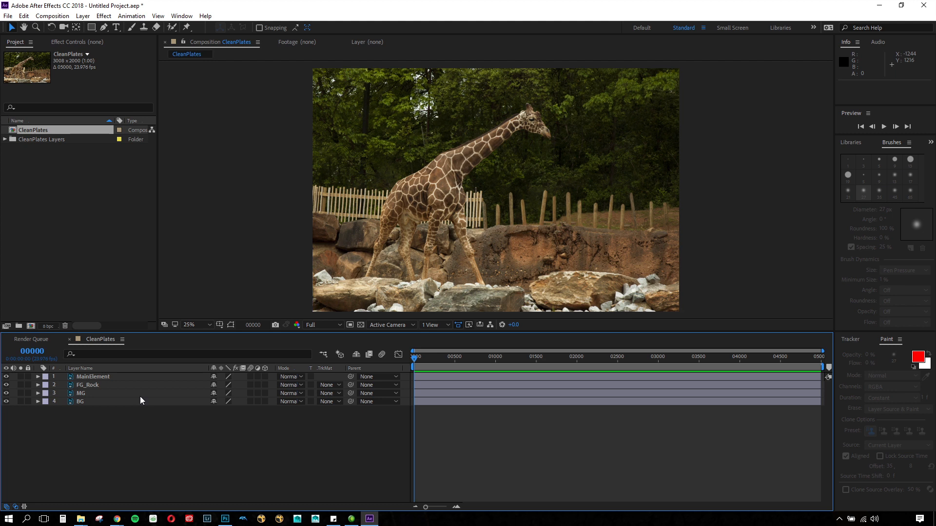
Check the extent of each remaining layer and move FG_Rock above MainElement in the layer stack.
click(120, 377)
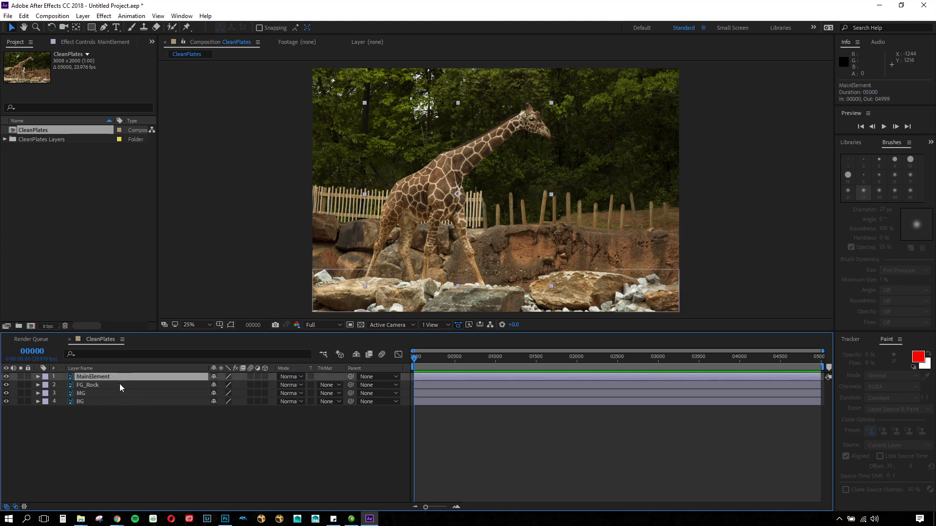
click(121, 386)
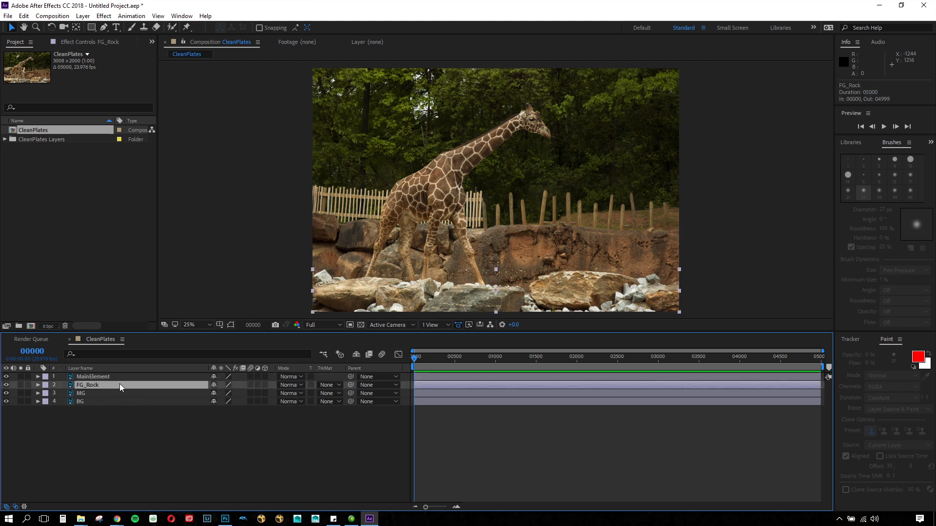
click(107, 394)
click(107, 403)
click(117, 378)
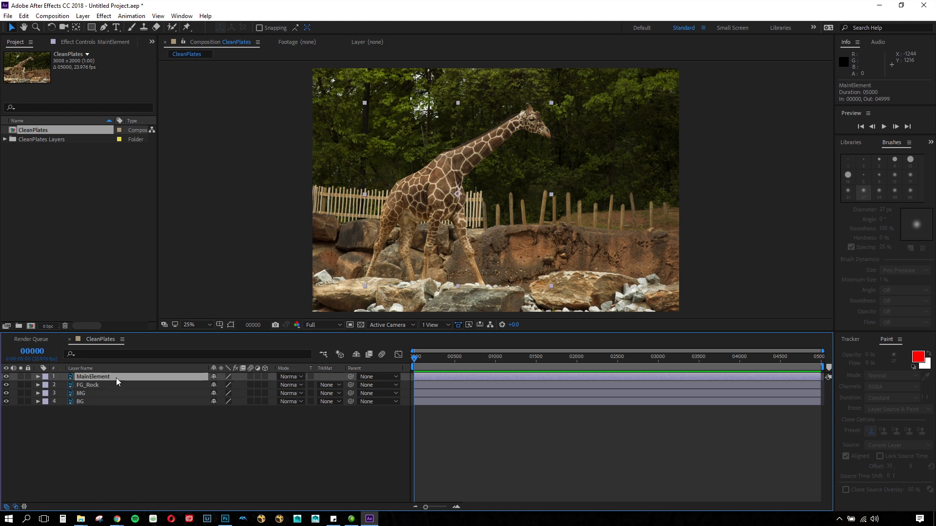
drag(111, 385, 115, 378)
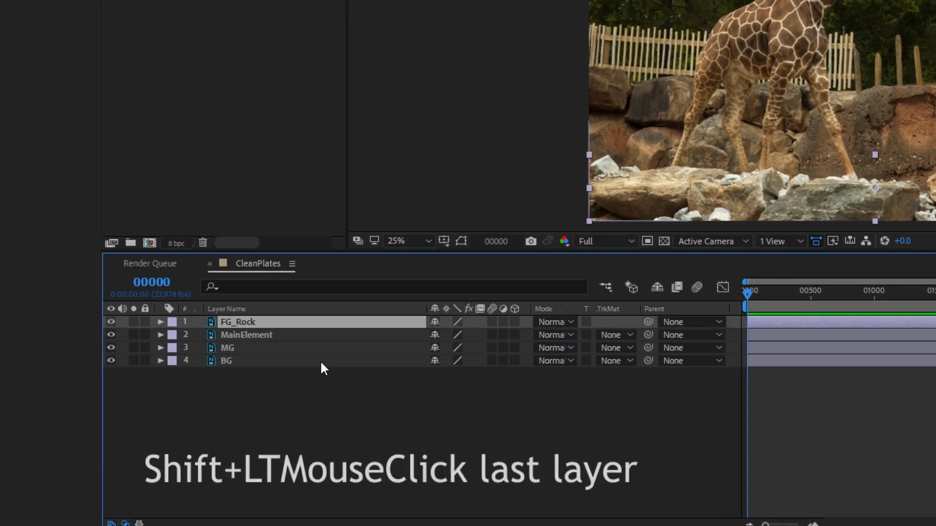
Turn all four layers, from FG_Rock down to BG, into 3D layers.
shift+click(320, 361)
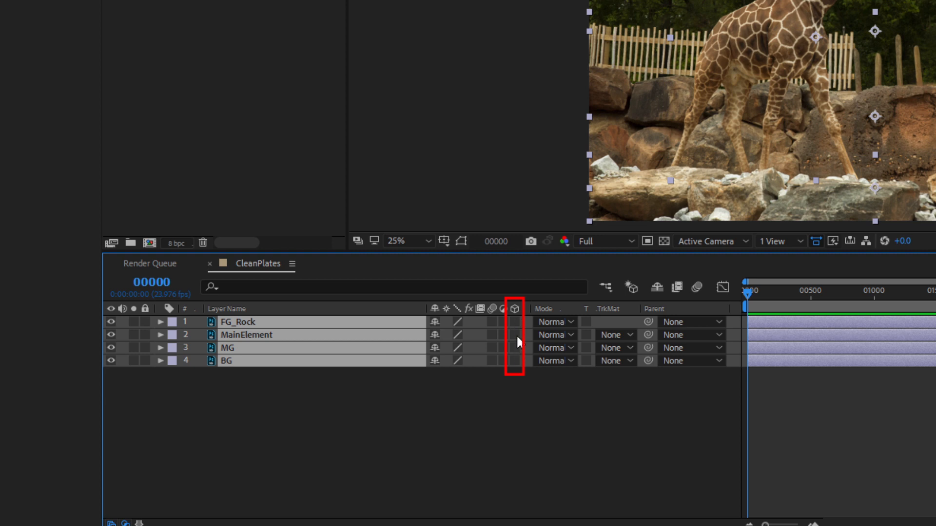
click(516, 322)
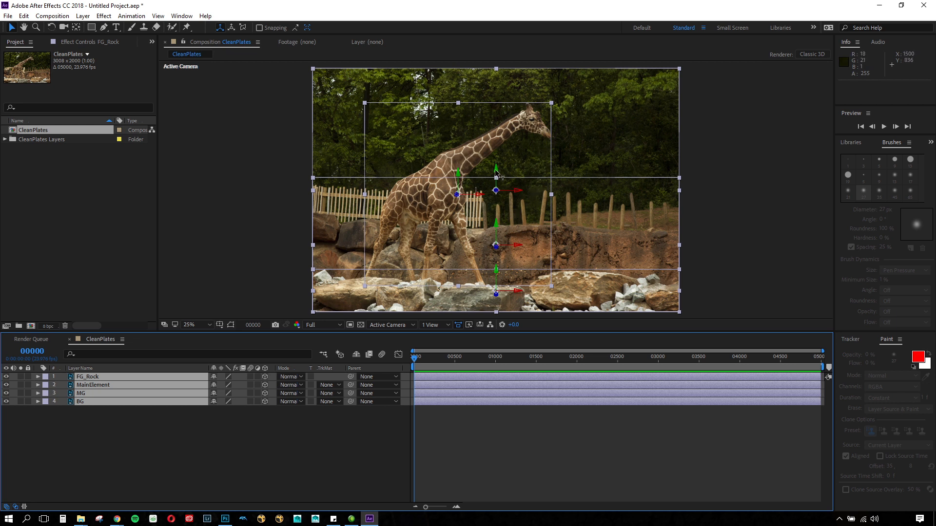
Examine the 3D axis handles of the layers up close in the composition view, then deselect all layers.
scroll(496, 176, up, 2)
scroll(496, 176, up, 2)
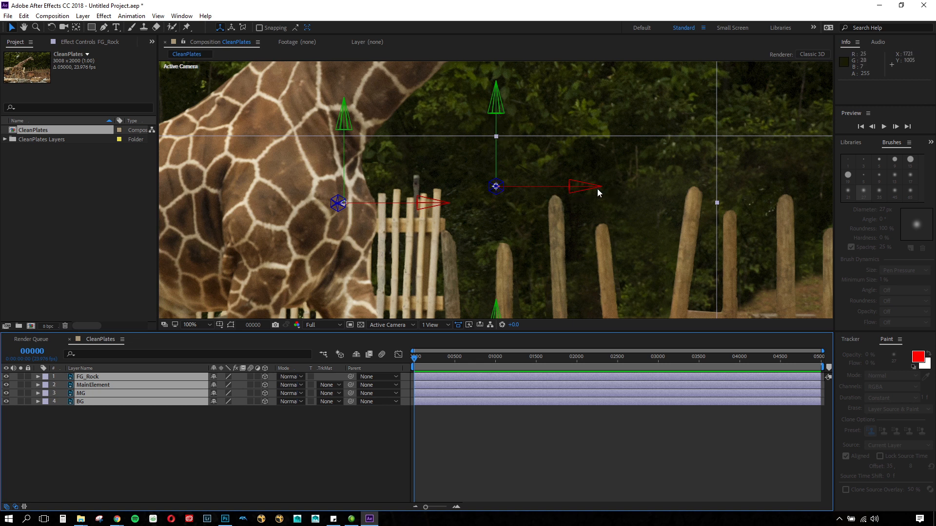
scroll(500, 184, up, 4)
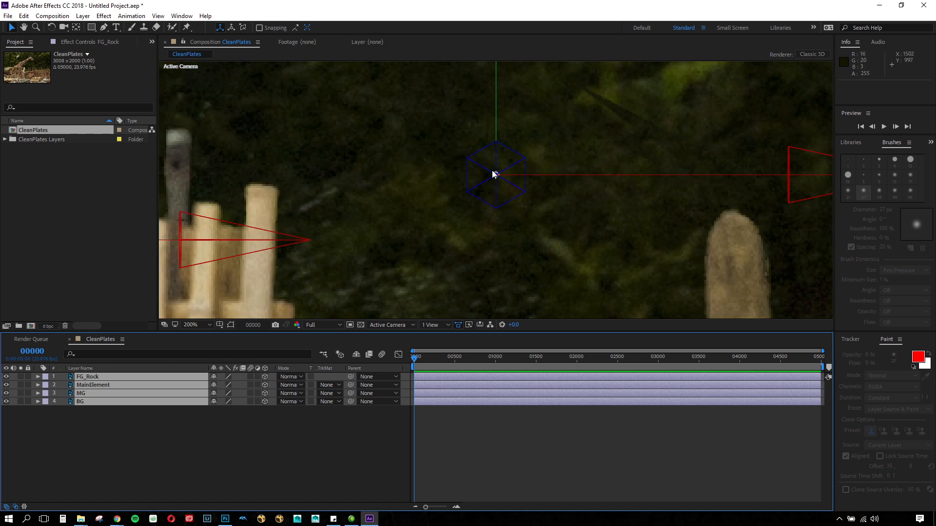
scroll(493, 171, down, 8)
scroll(493, 175, up, 6)
scroll(492, 177, up, 2)
scroll(505, 173, down, 2)
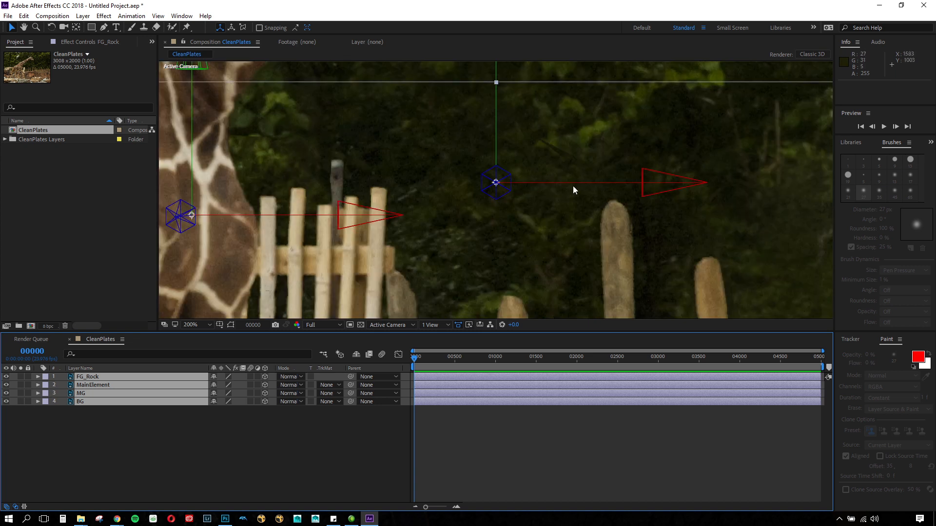
scroll(496, 184, down, 6)
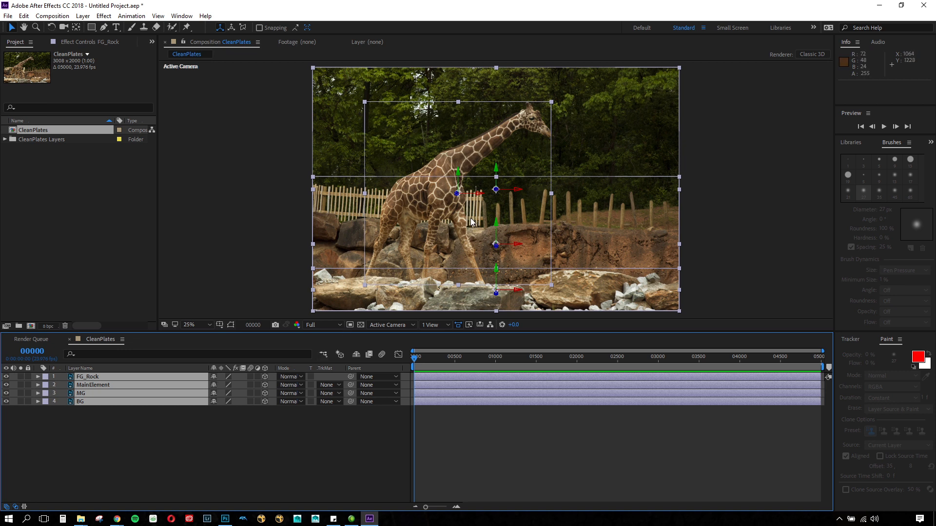
click(263, 434)
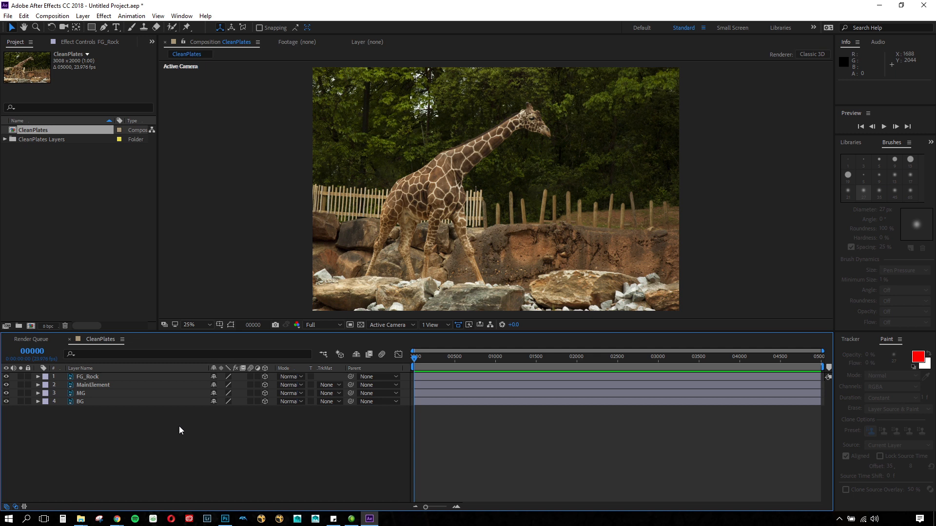
Add a one-node camera named Camera 1 with the 50mm preset to the CleanPlates composition.
right_click(224, 423)
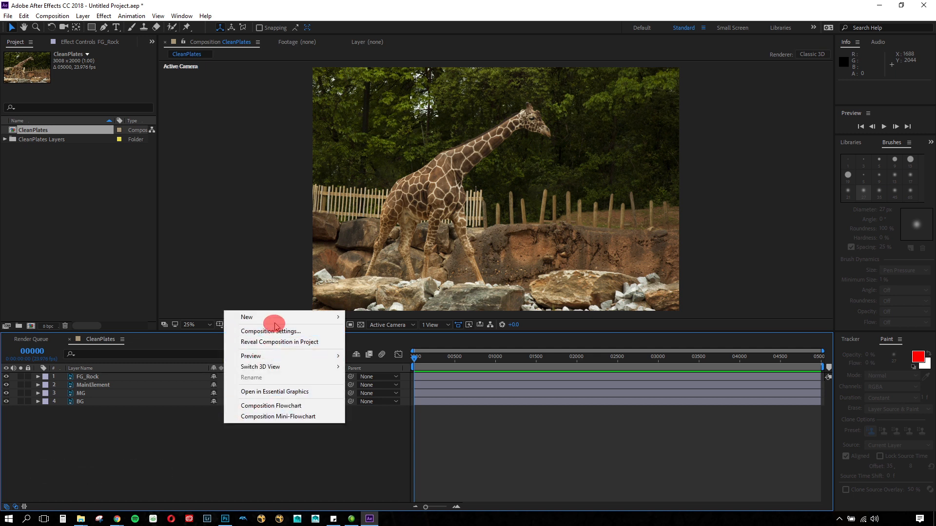
mouse_move(276, 317)
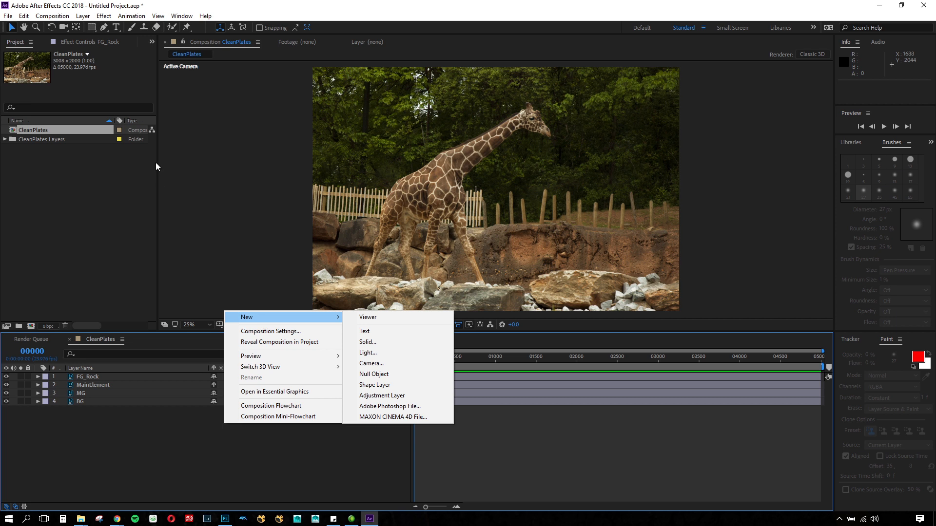
click(83, 16)
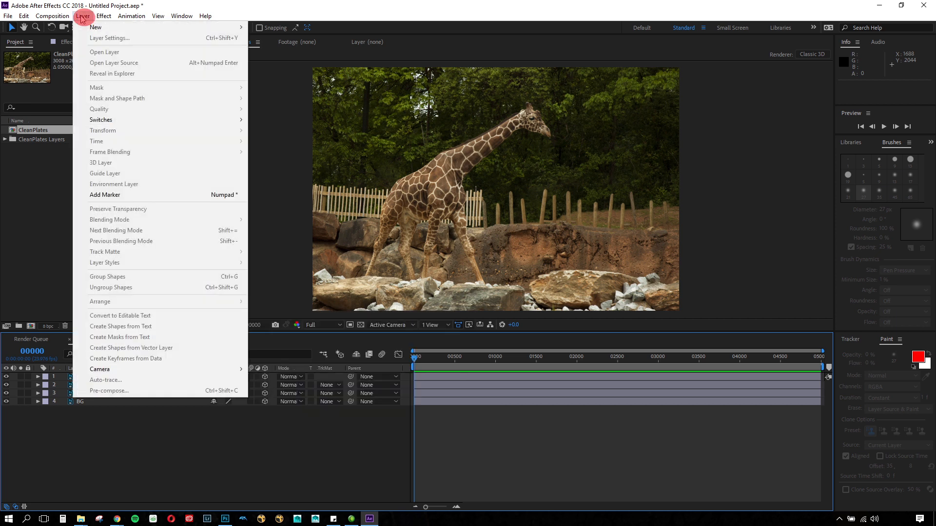
mouse_move(87, 27)
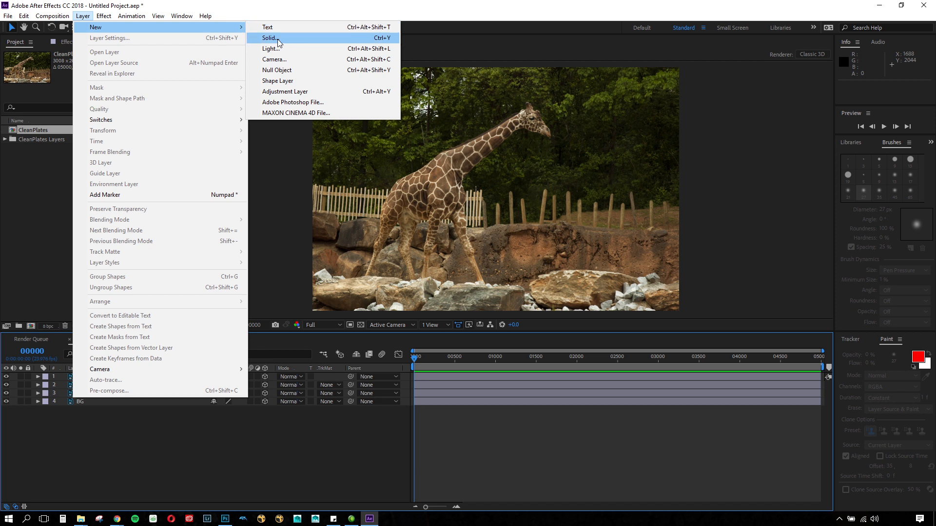
click(282, 60)
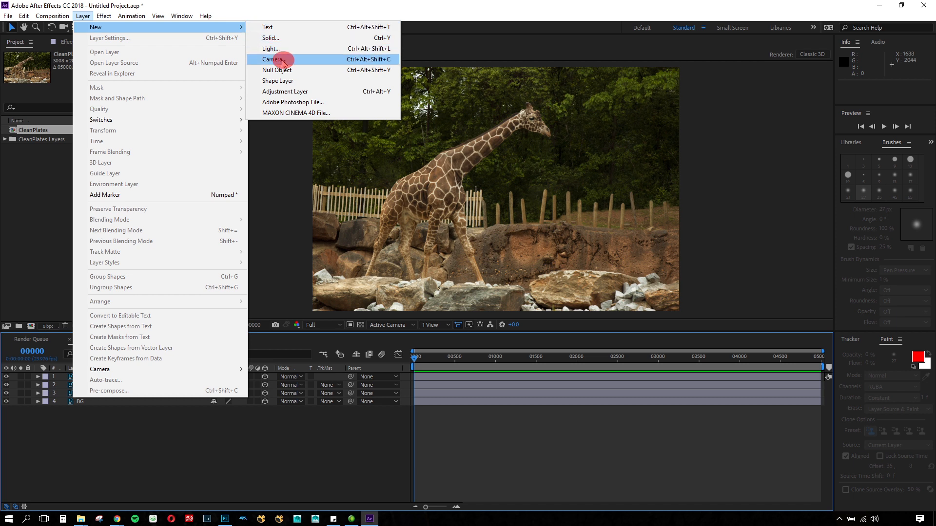
click(383, 62)
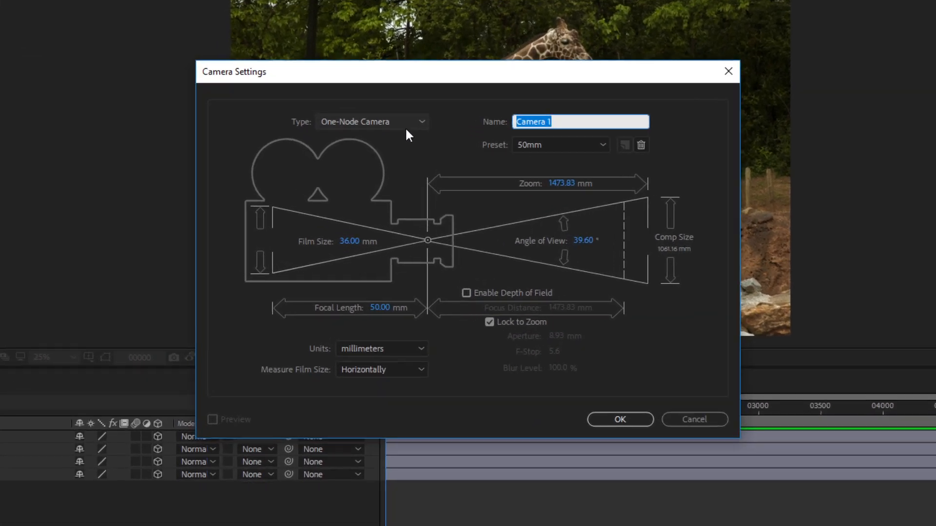
click(405, 124)
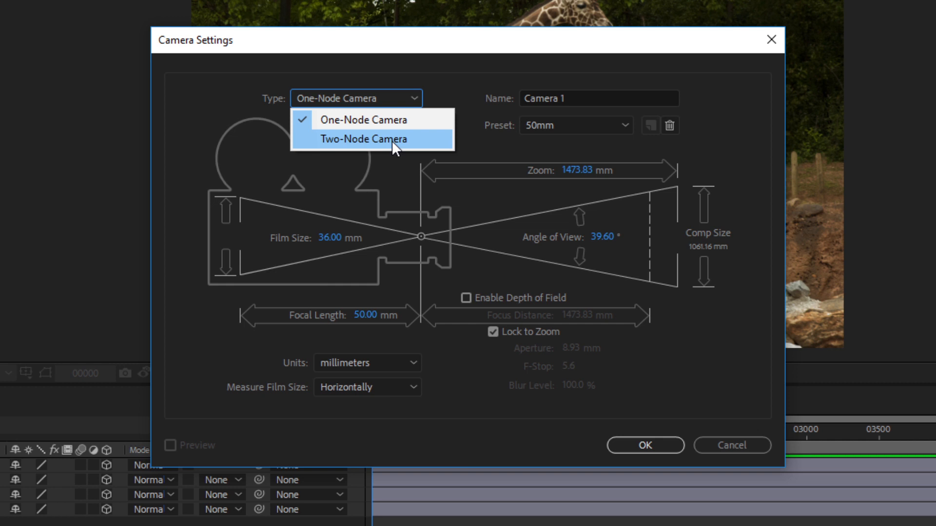
click(391, 141)
click(391, 103)
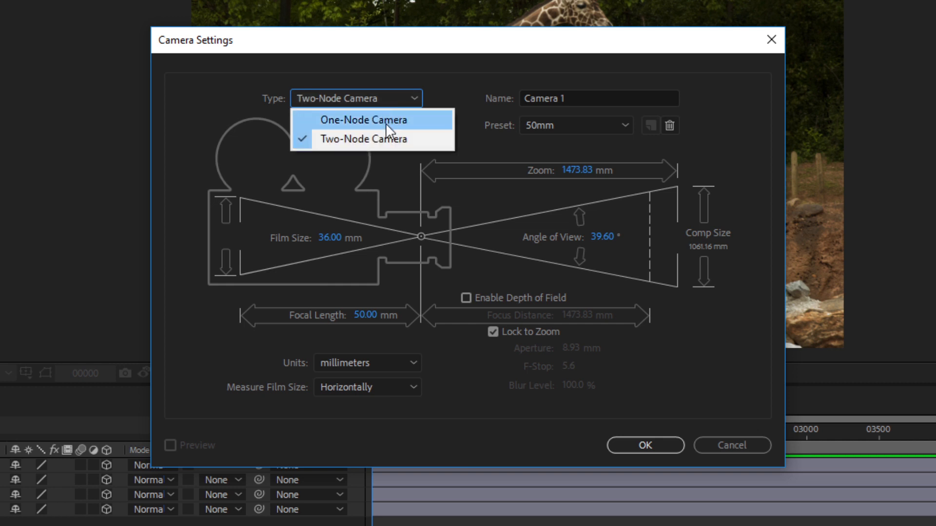
click(385, 123)
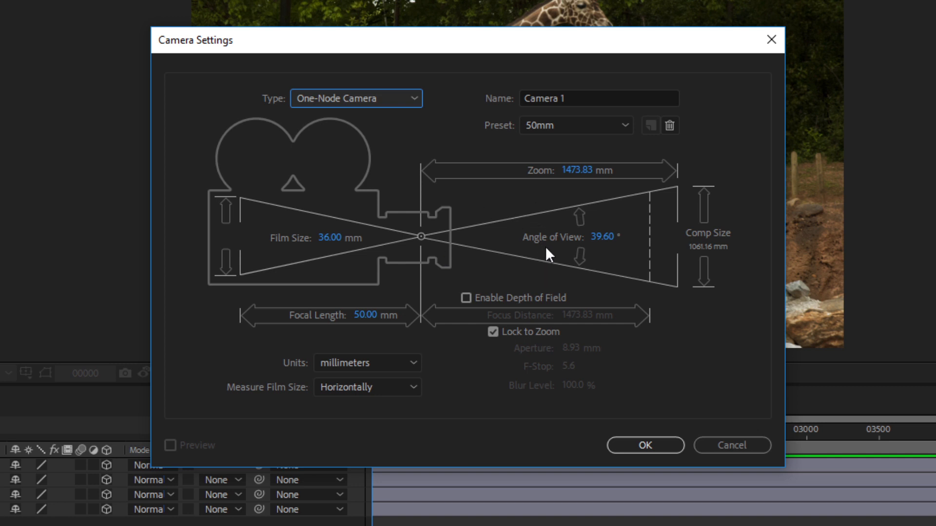
click(579, 99)
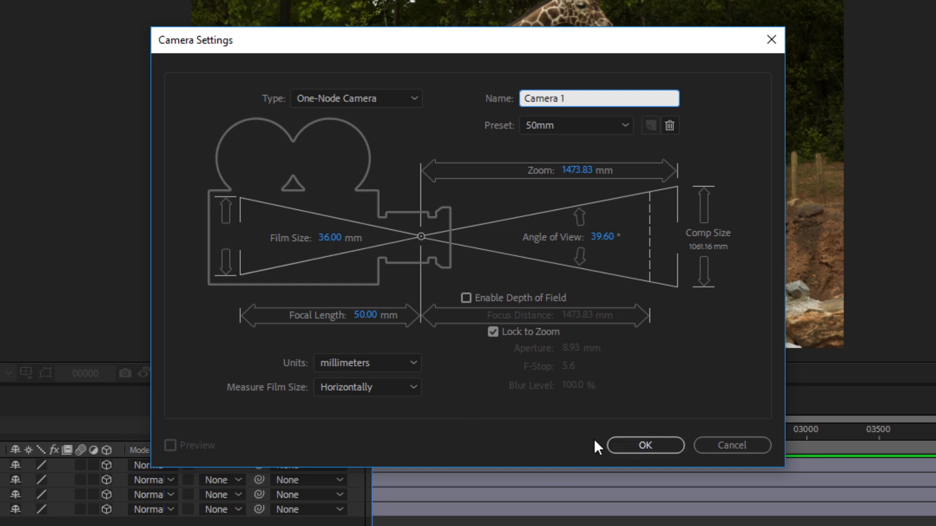
click(648, 446)
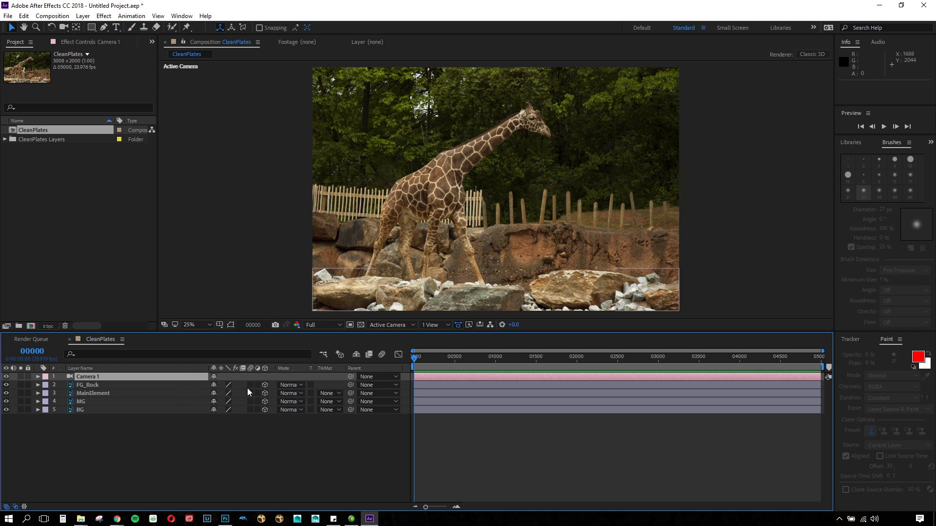
Deselect all layers and show the composition in the 2 Views - Horizontal layout.
click(139, 385)
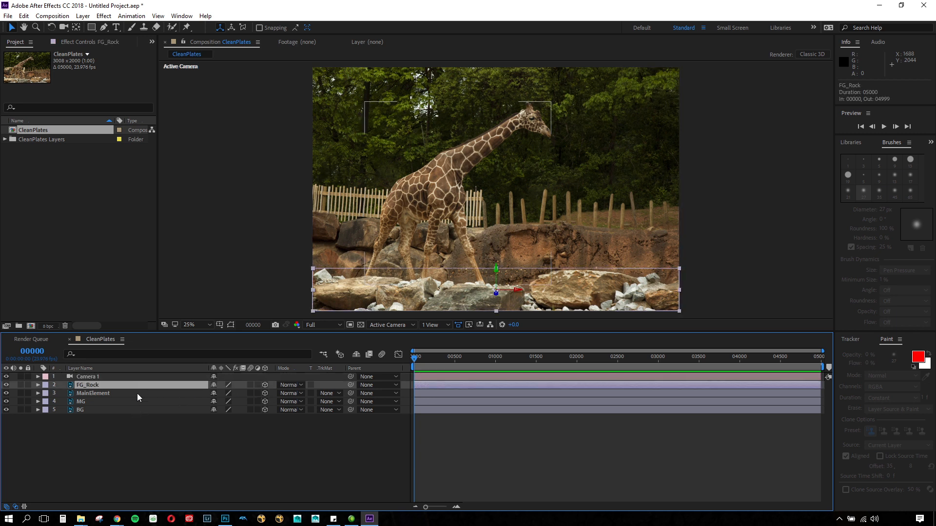
click(230, 466)
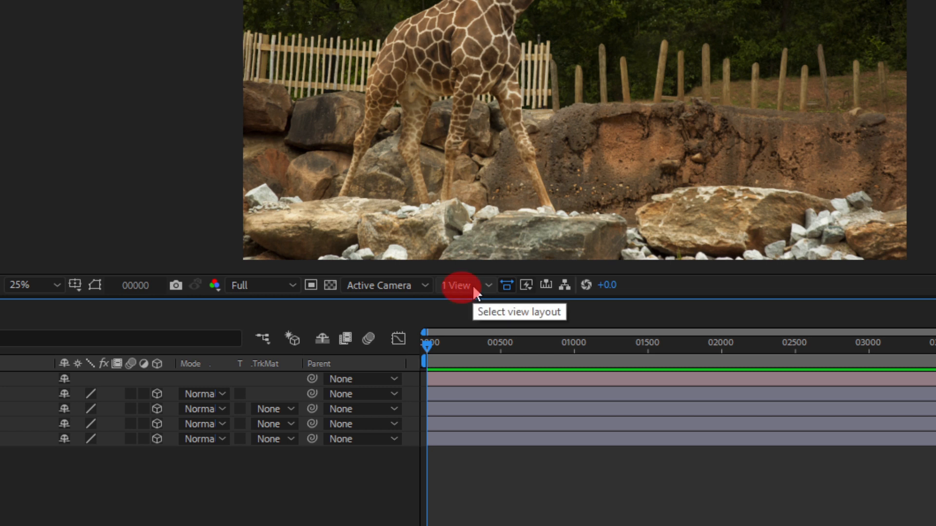
click(473, 289)
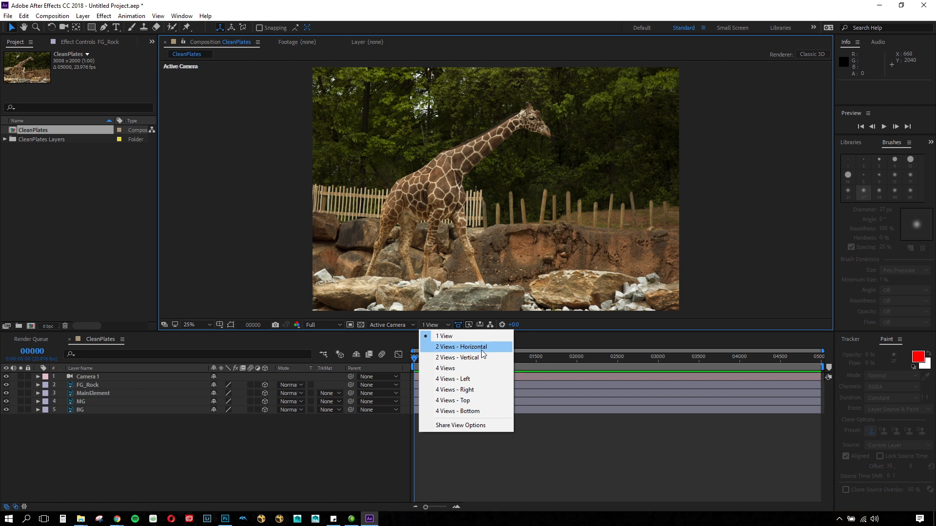
click(482, 350)
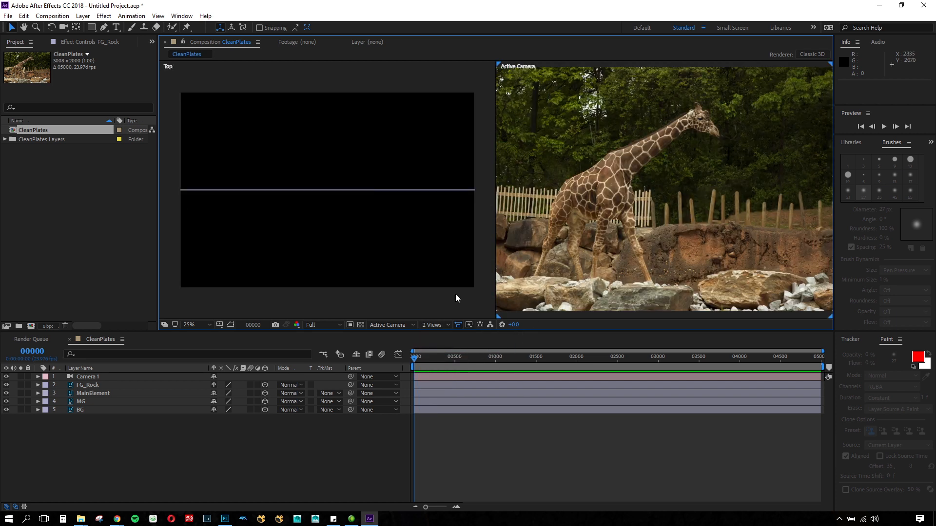
Select Camera 1 and examine its position and view cone relative to the layers in the Top view.
scroll(337, 239, down, 3)
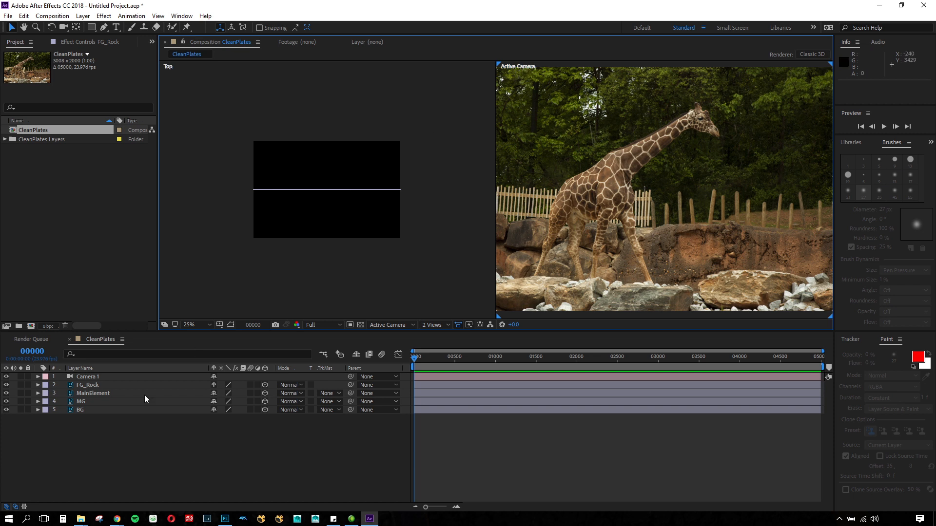
click(113, 379)
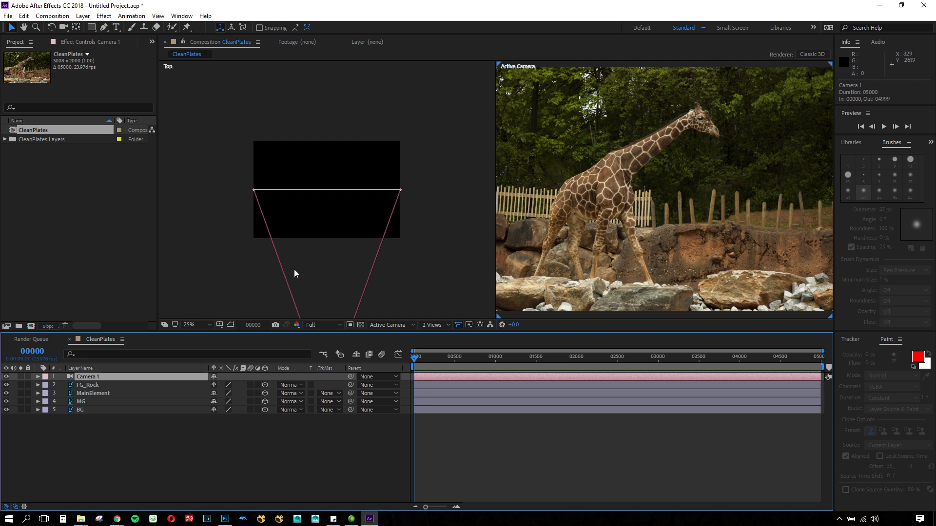
key(space)
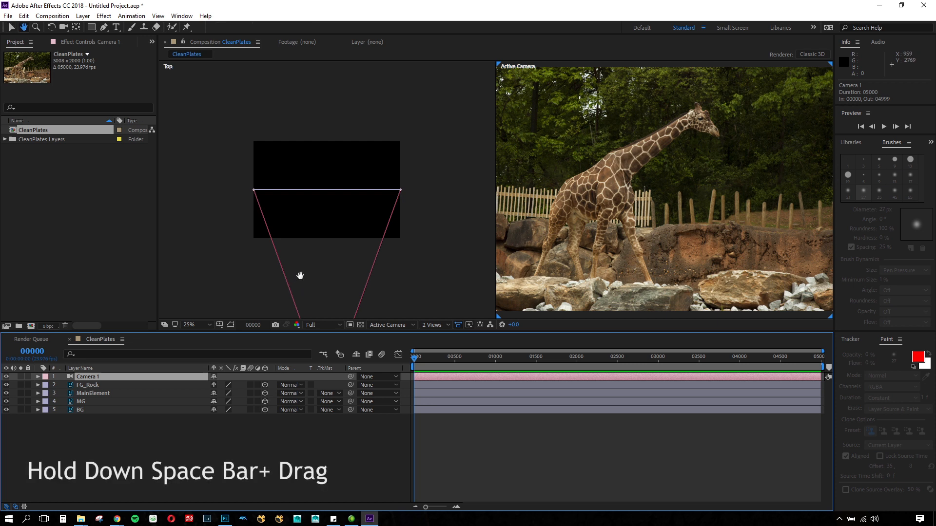
drag(301, 276, 307, 171)
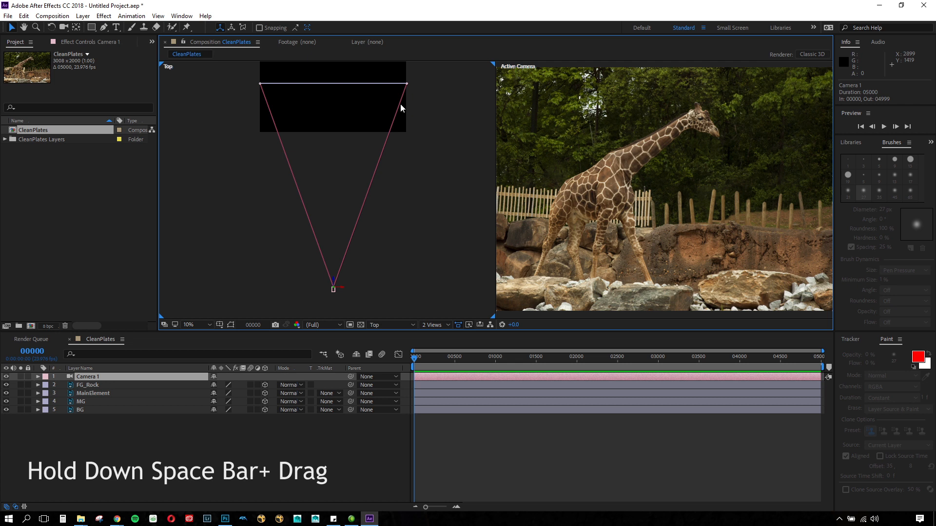
drag(339, 105, 346, 143)
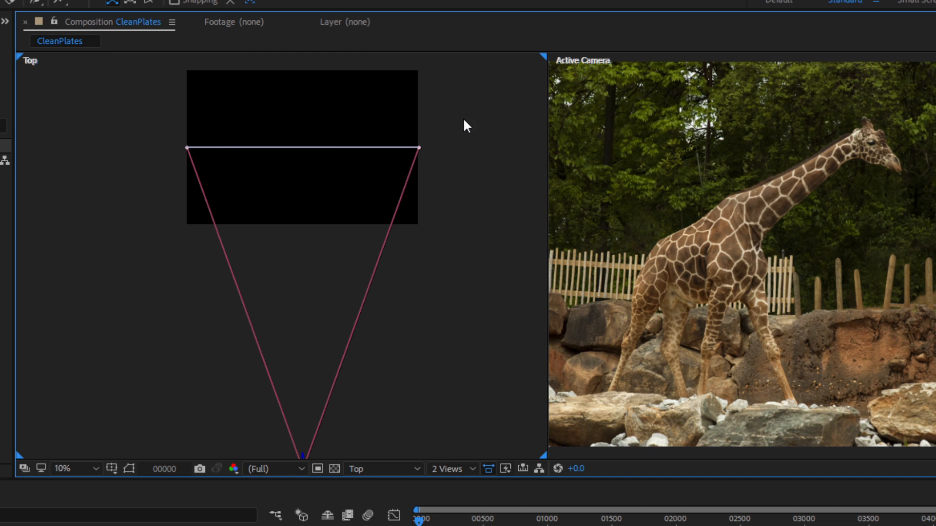
Alternate between the Active Camera and Top views, ending on the Top view with Camera 1 selected and its cone in frame.
click(713, 63)
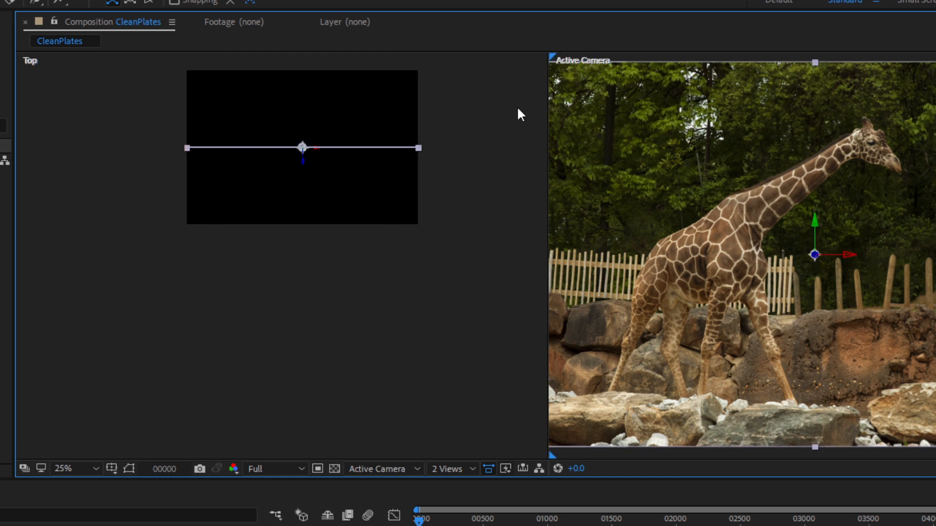
click(488, 102)
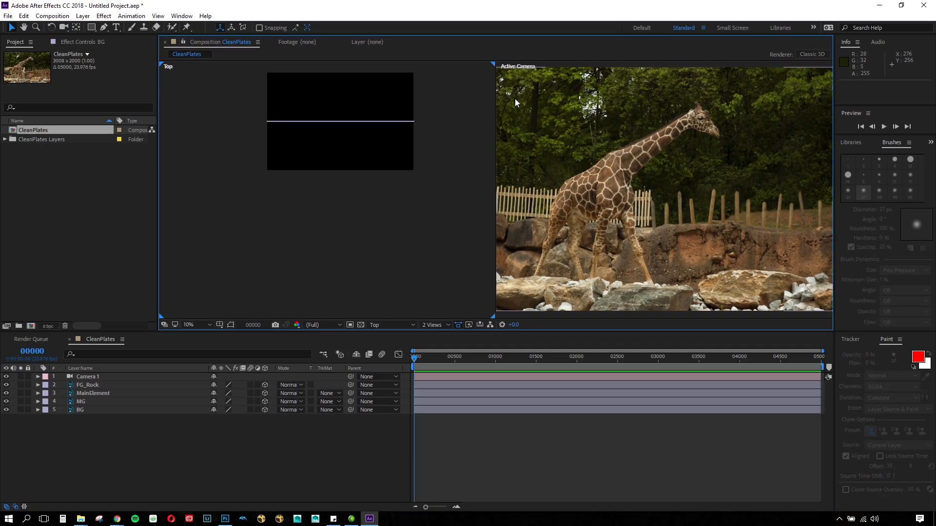
click(576, 111)
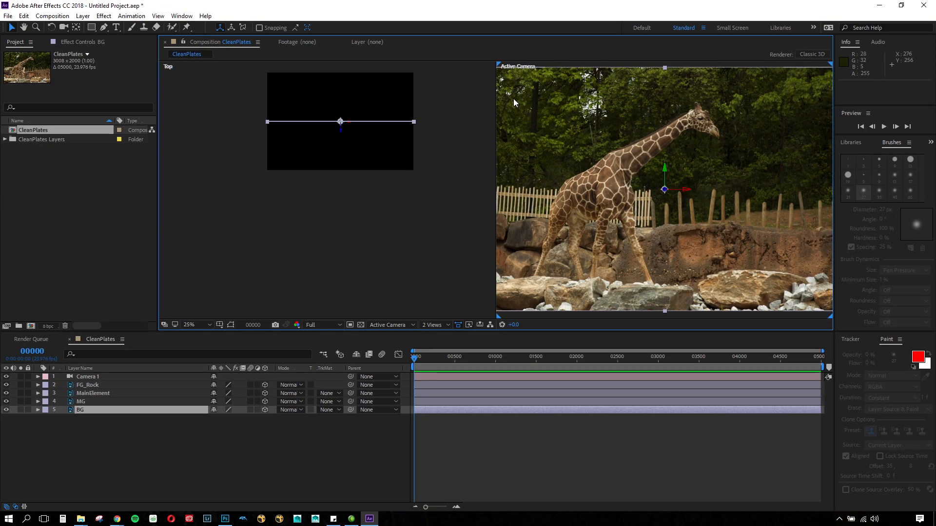
click(476, 96)
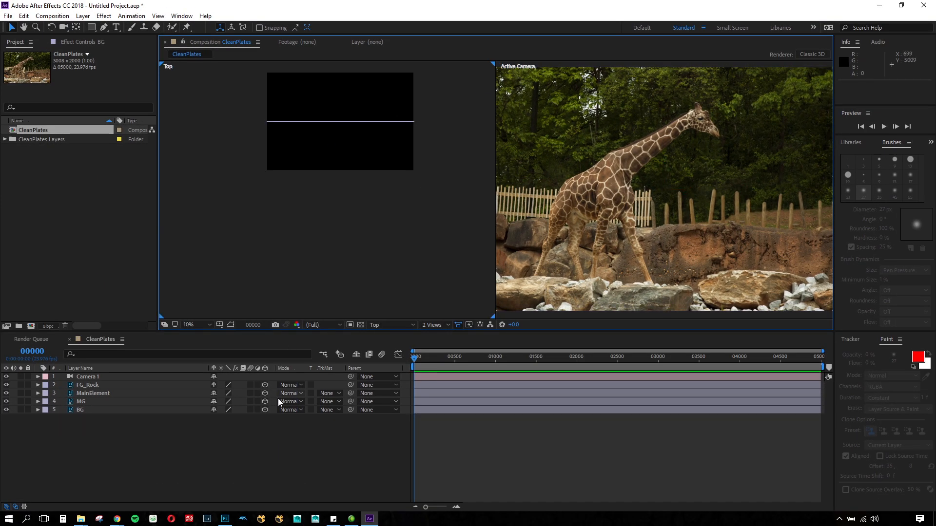
click(132, 377)
key(h)
mouse_move(292, 284)
mouse_down()
mouse_move(280, 272)
mouse_move(286, 249)
mouse_move(288, 283)
mouse_up()
key(v)
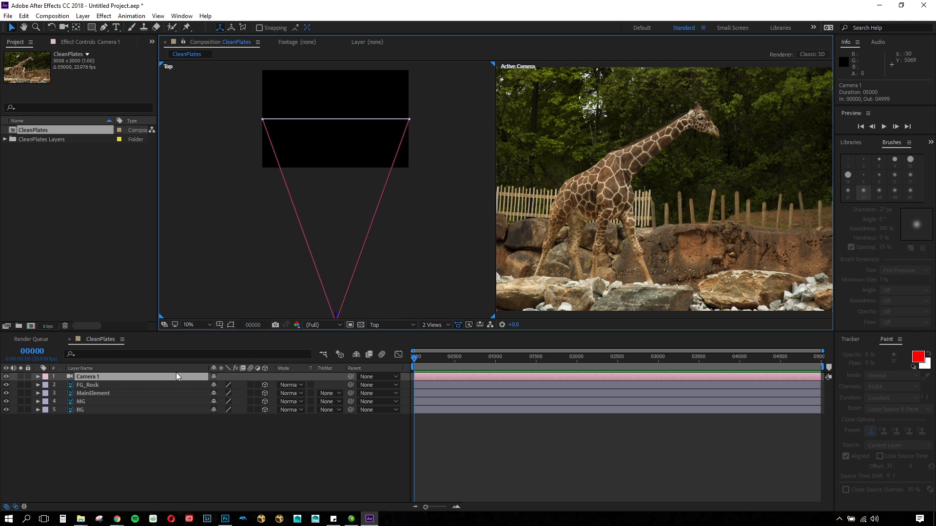
Set the label color of the FG_Rock layer to Yellow and of the MainElement layer to Green.
click(125, 385)
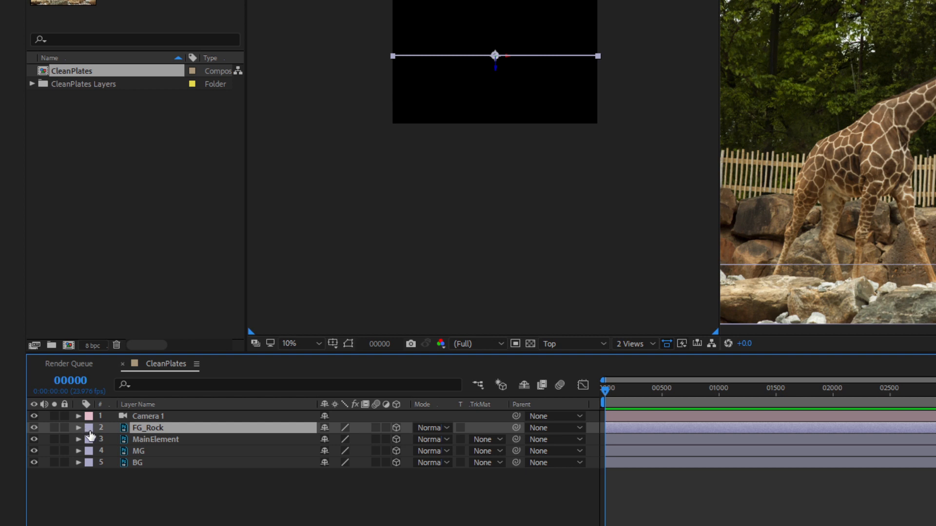
click(88, 430)
click(89, 431)
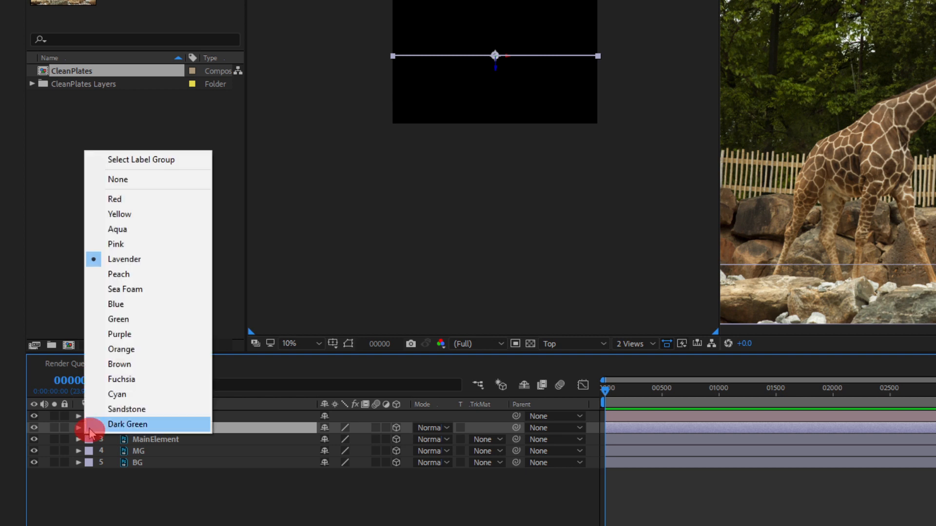
click(150, 216)
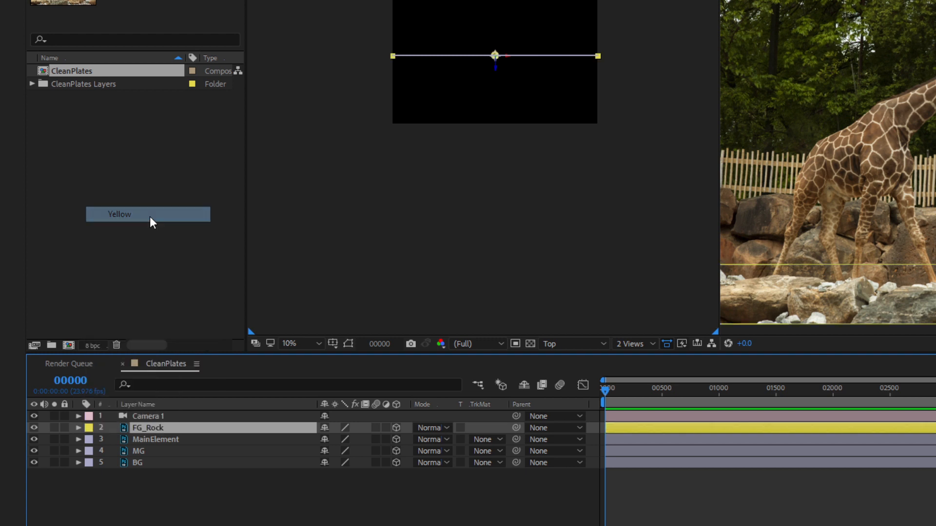
click(141, 438)
click(89, 439)
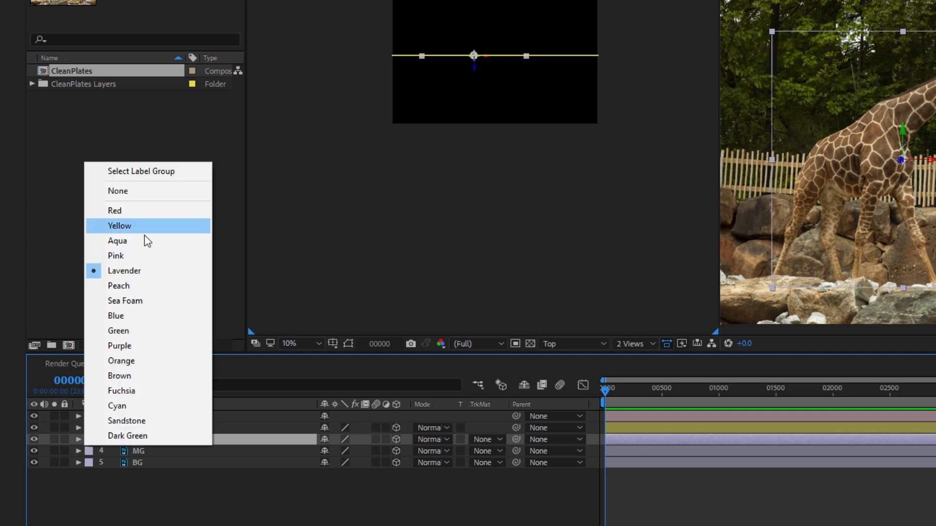
click(140, 331)
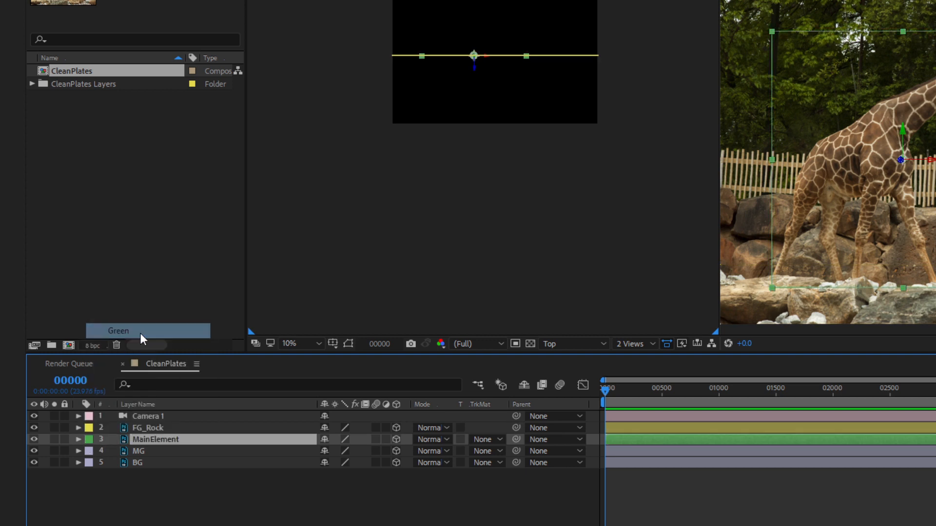
Set the label color of the MG layer to Purple and of the BG layer to Red.
click(89, 451)
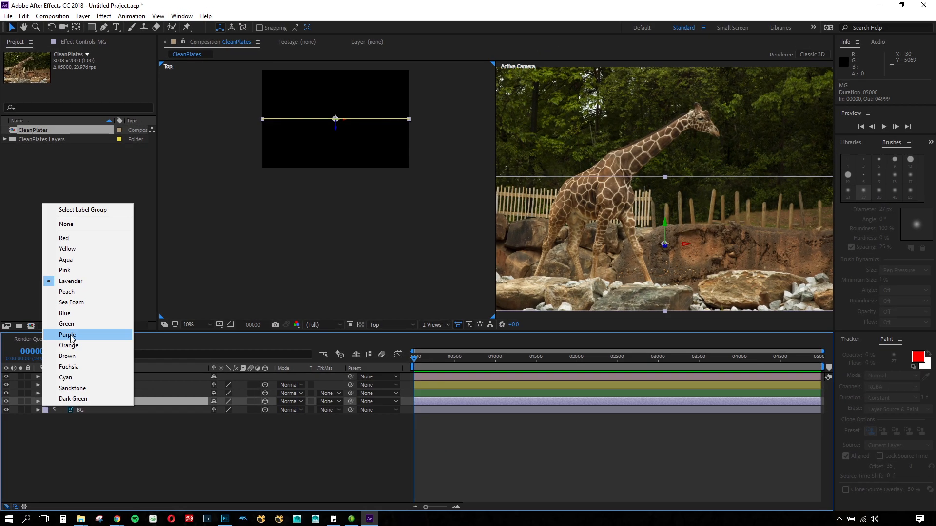
click(72, 335)
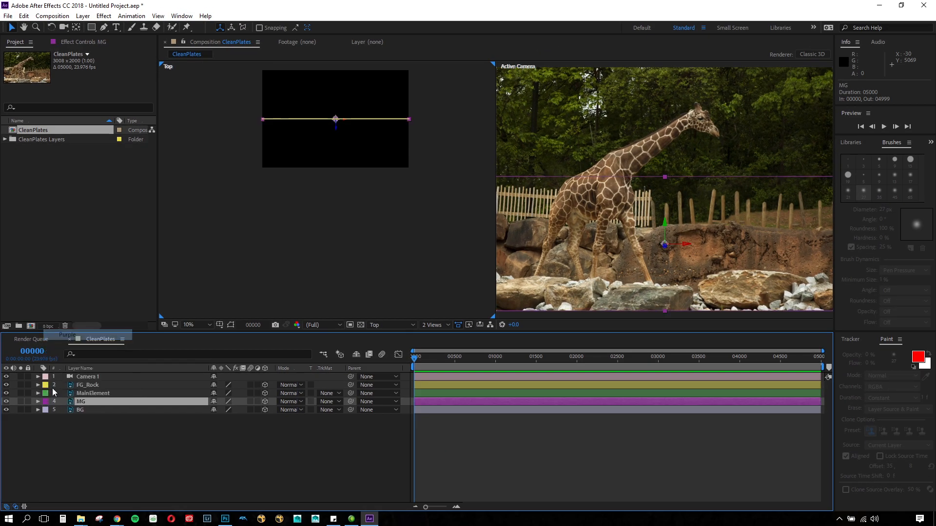
click(45, 409)
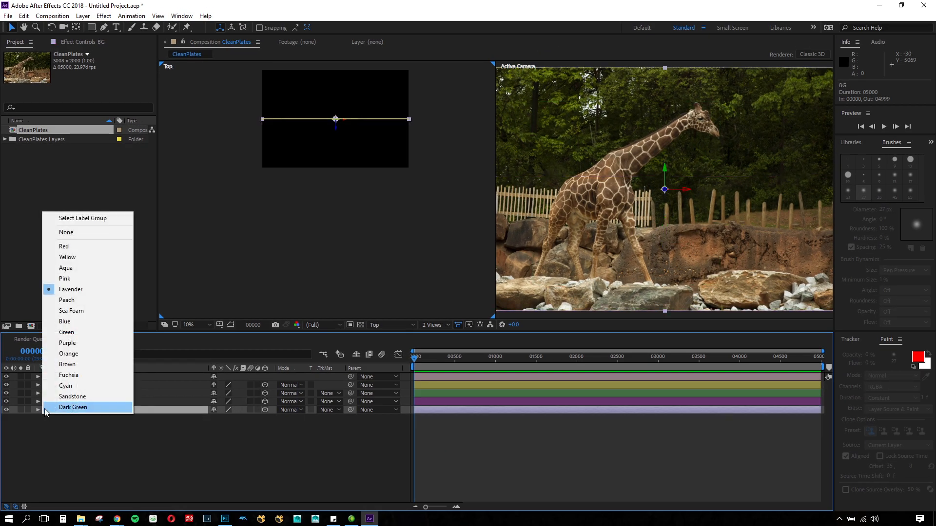
click(90, 247)
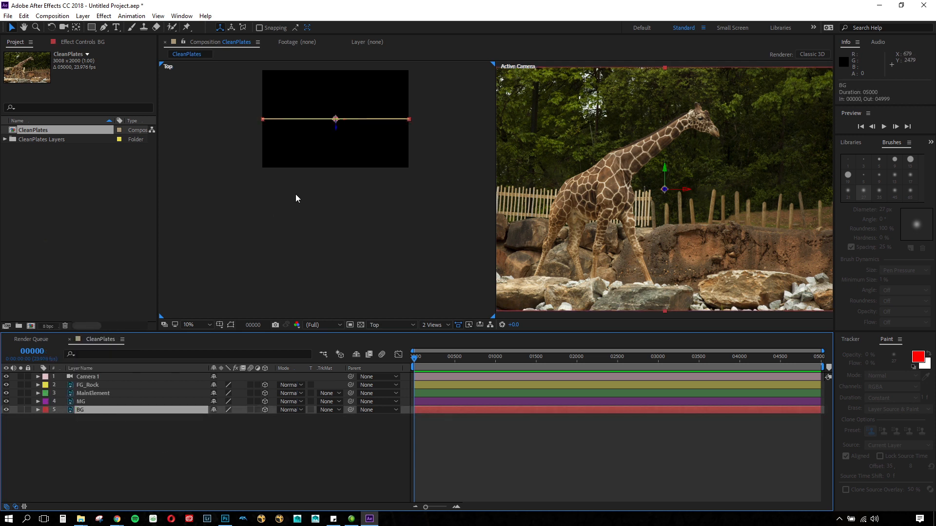
Magnify the Top view to 20% and center the overlapping layer planes in it.
scroll(288, 148, up, 2)
key(h)
drag(308, 135, 295, 263)
key(v)
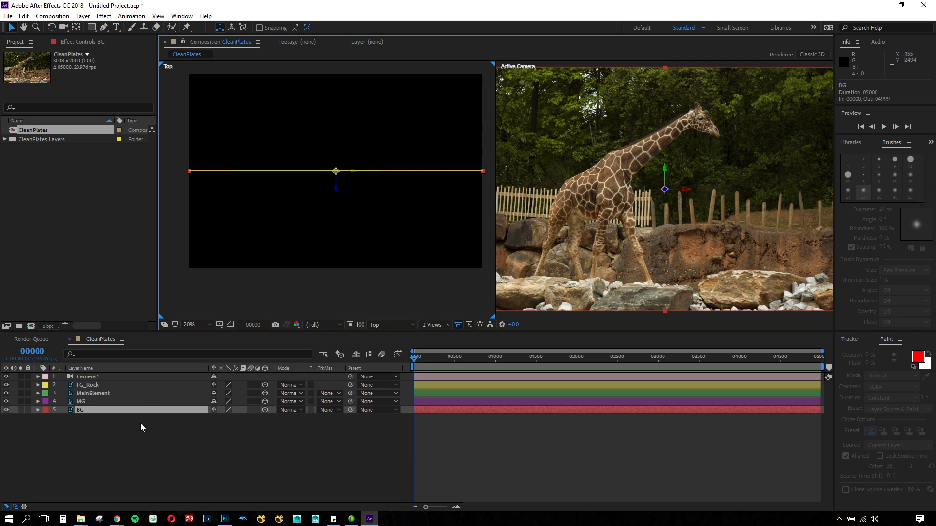
Examine Camera 1 and its cone in the Top view at 5% magnification.
click(117, 438)
click(105, 402)
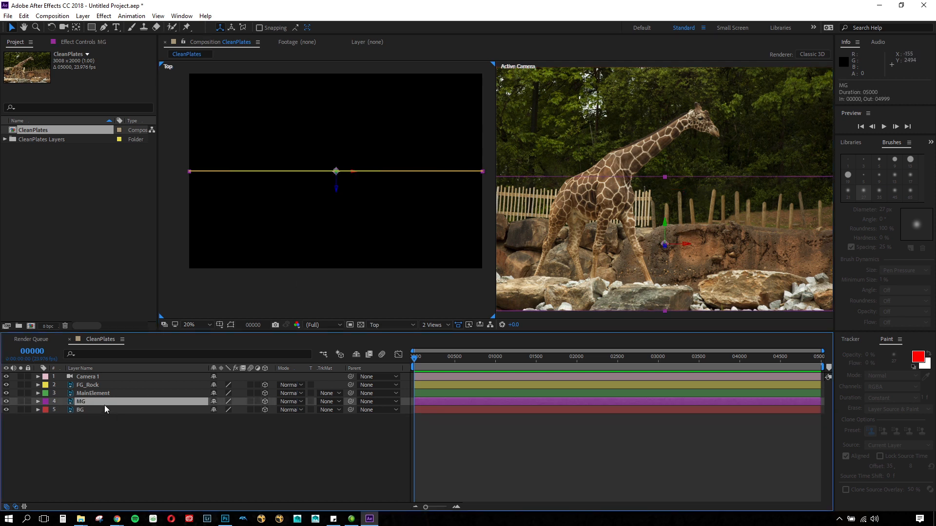
click(106, 411)
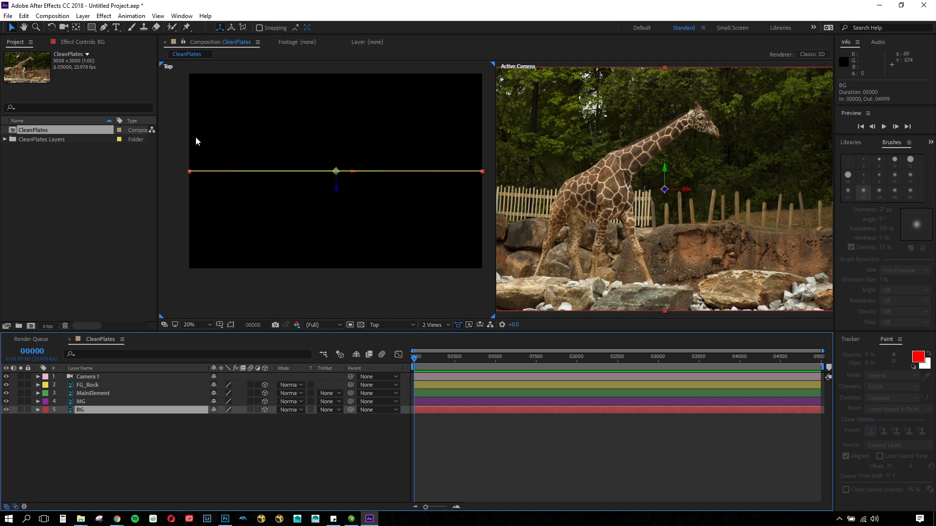
key(comma)
click(109, 376)
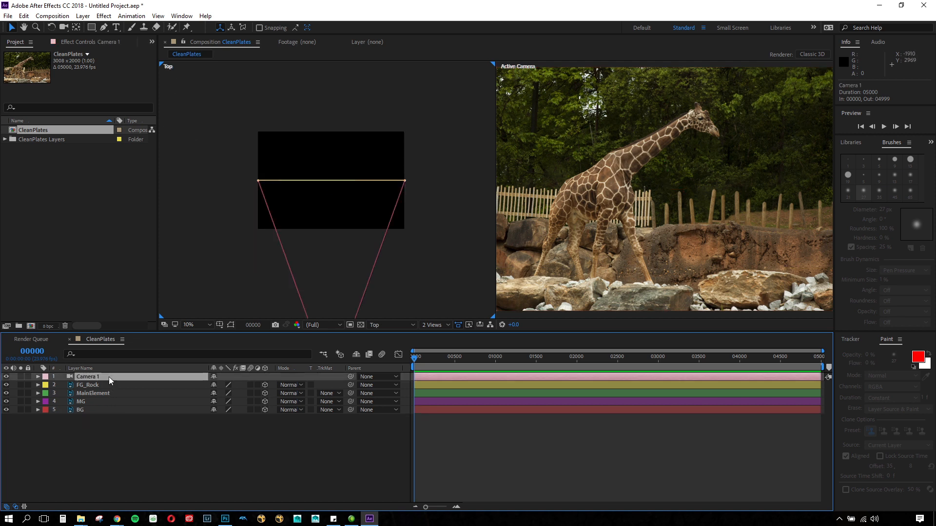
key(comma)
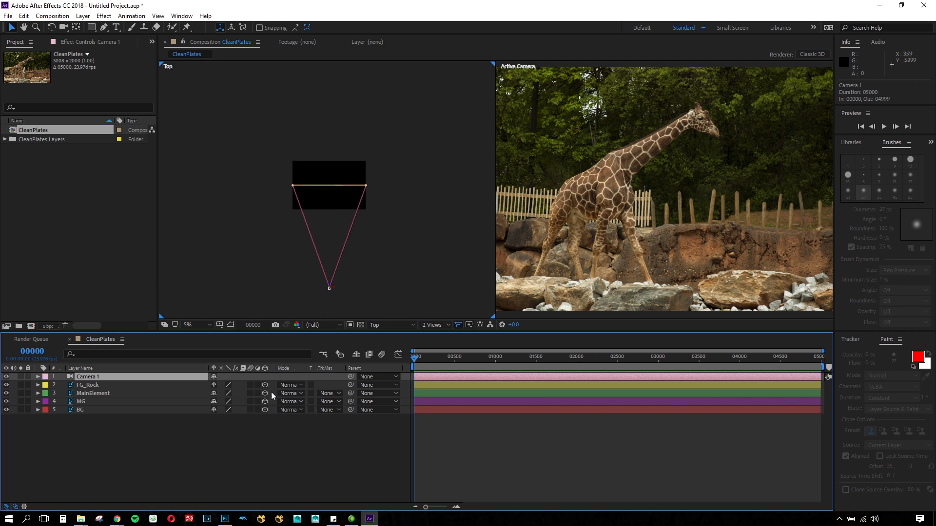
Select the BG layer and turn on the transparency grid for the Top view.
click(136, 411)
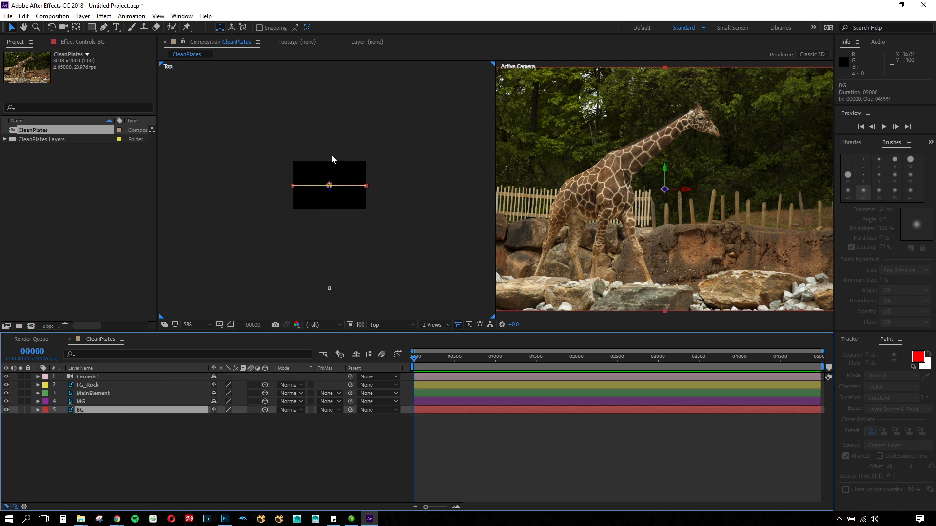
key(.)
key(.)
key(period)
key(comma)
key(comma)
key(period)
key(period)
key(period)
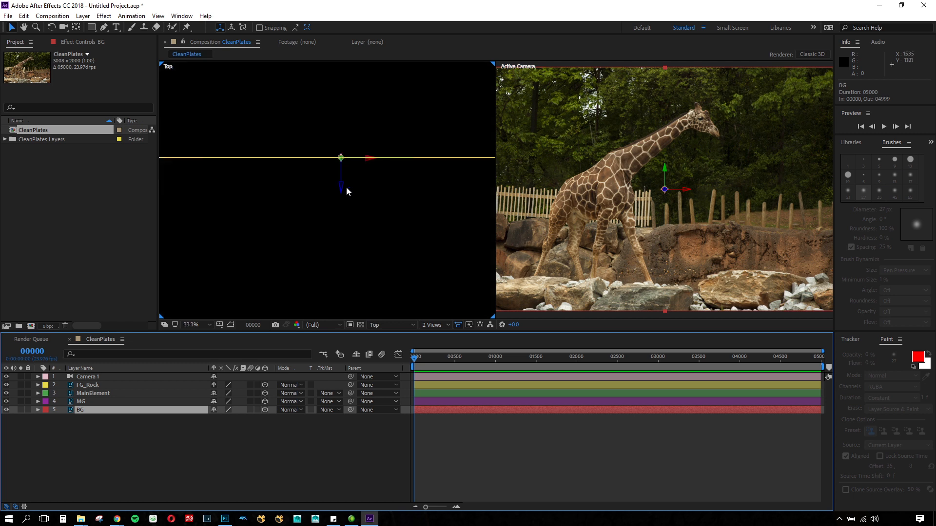
click(361, 325)
key(comma)
key(comma)
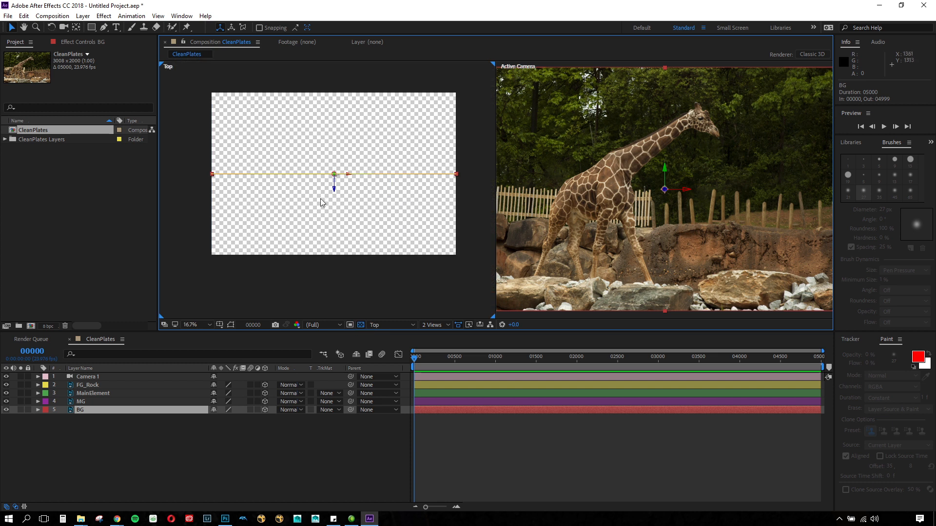
Examine the BG layer's axis handles in the Top view at several magnifications.
key(period)
key(period)
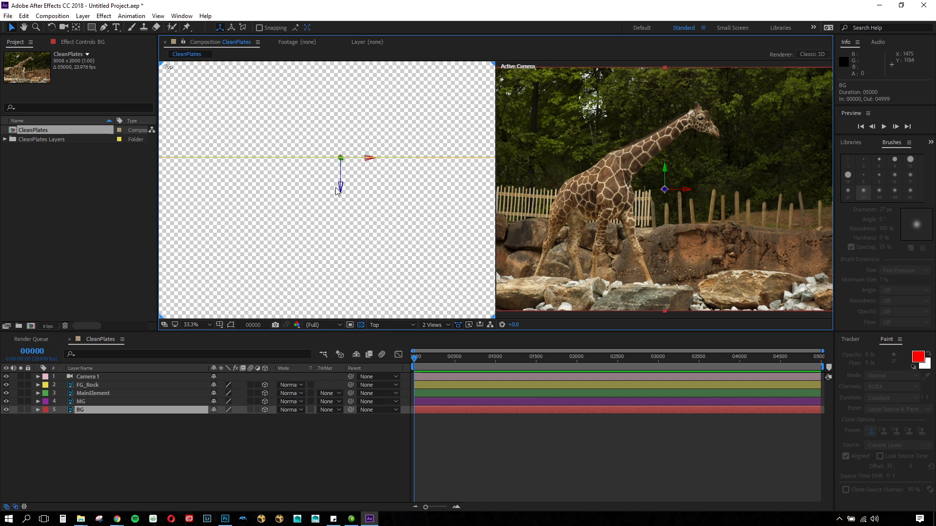
key(period)
key(period)
key(period)
key(period)
key(period)
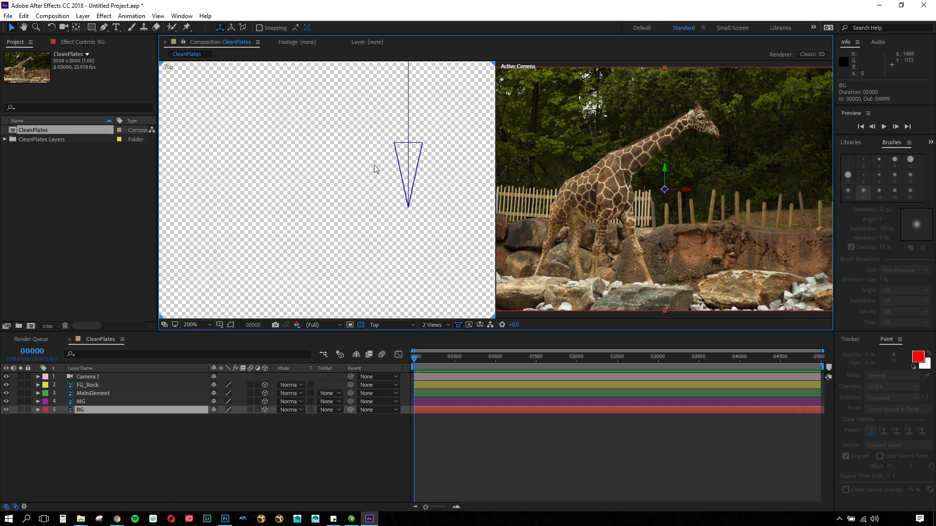
key(comma)
key(comma)
key(comma)
key(comma)
key(comma)
key(comma)
key(comma)
key(comma)
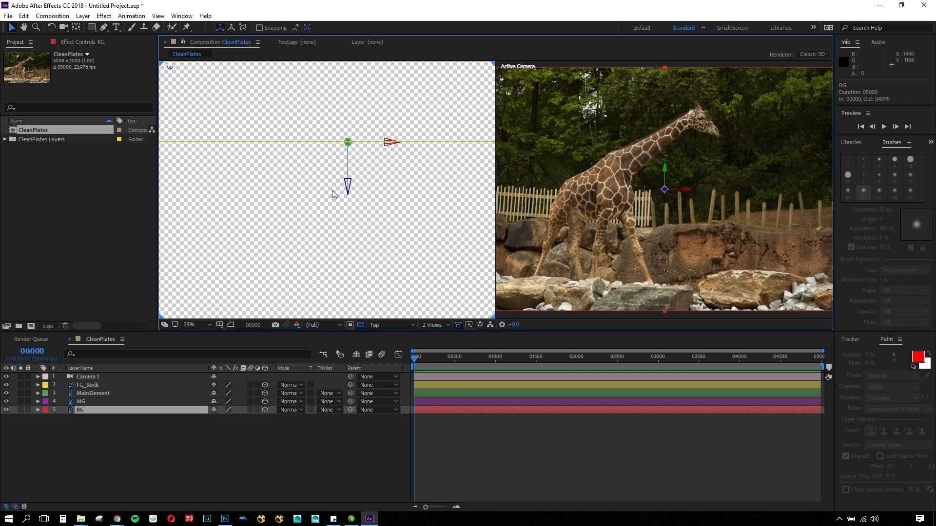
Move the BG layer along its Z axis in the Top view, away from the camera, to a Z position of about 952.
scroll(332, 190, up, 1)
scroll(335, 186, down, 1)
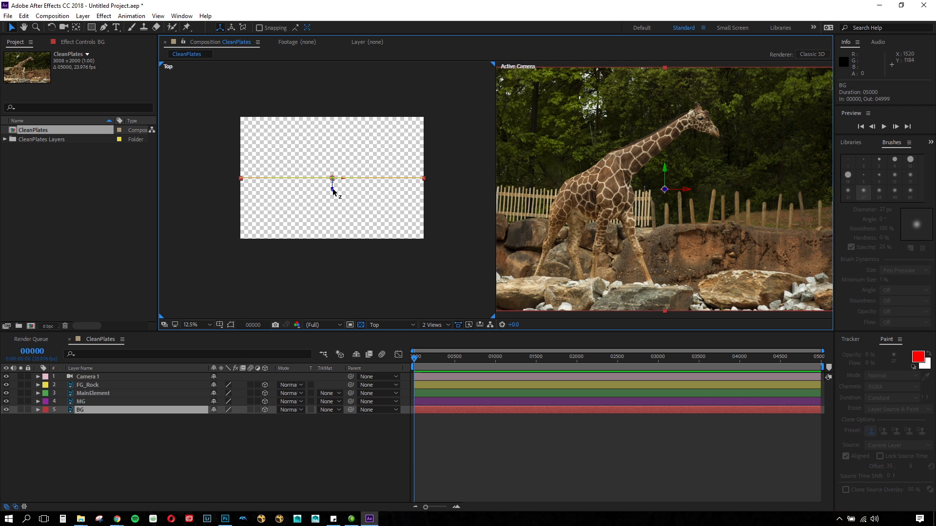
drag(333, 189, 336, 219)
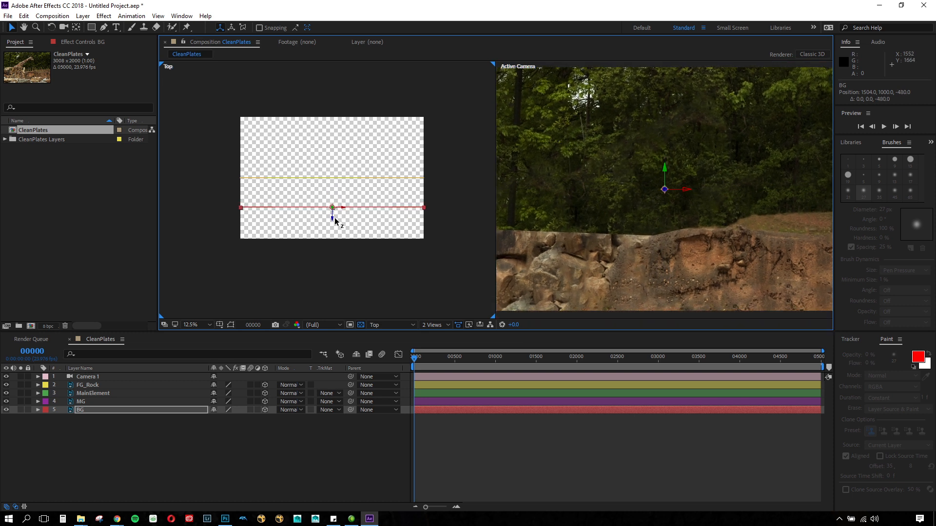
drag(334, 217, 332, 130)
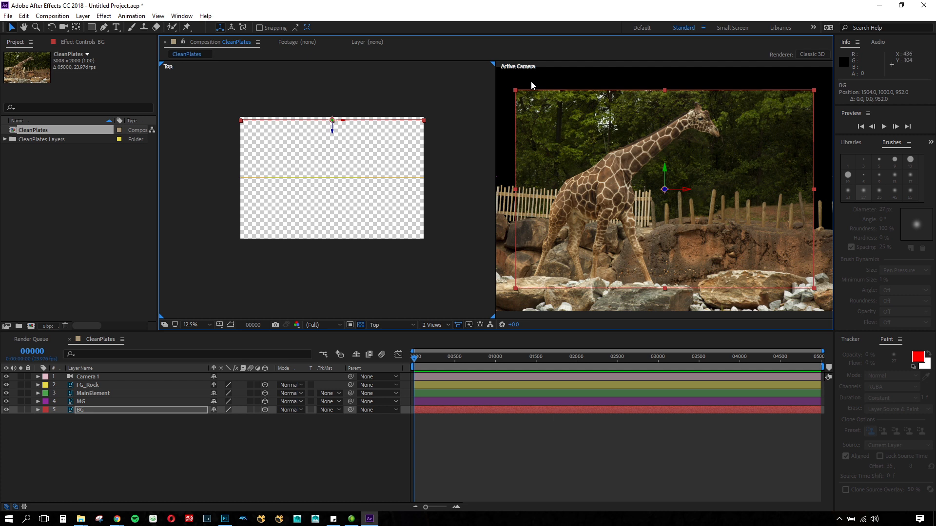
Compare the empty borders around the BG layer in the Active Camera view with the transparency grid off and on, ending with it on.
scroll(543, 117, down, 2)
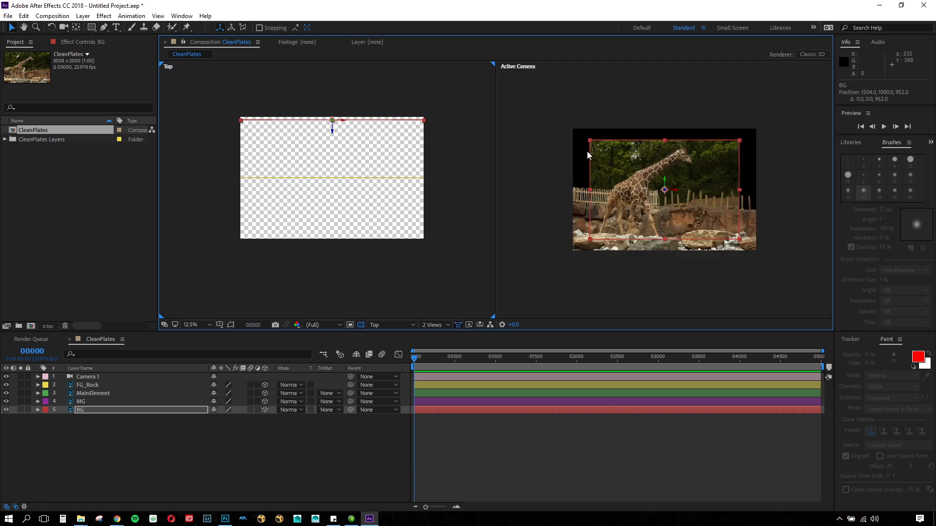
click(542, 291)
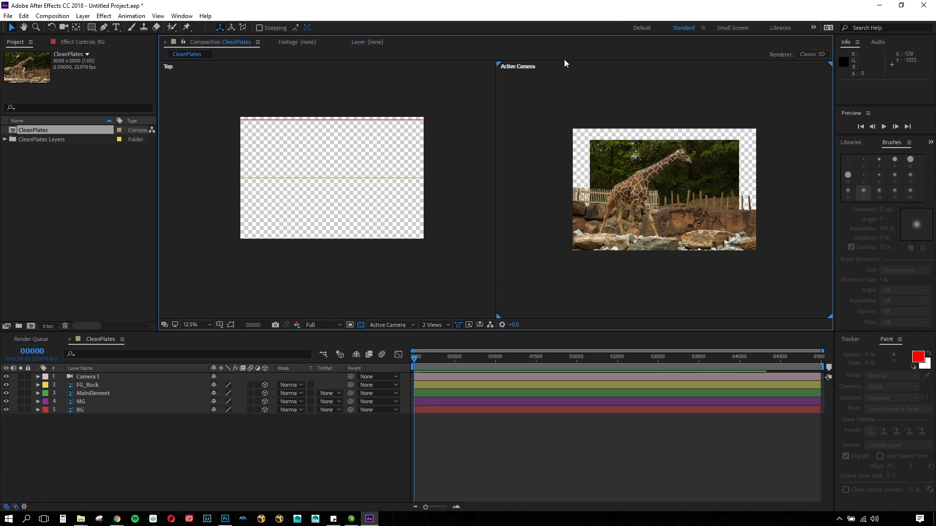
click(359, 324)
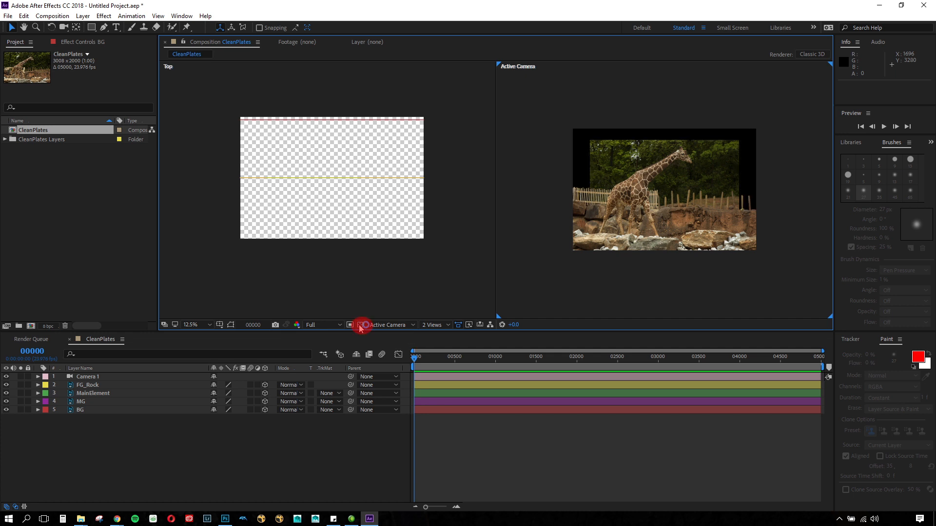
click(360, 325)
click(360, 324)
click(359, 324)
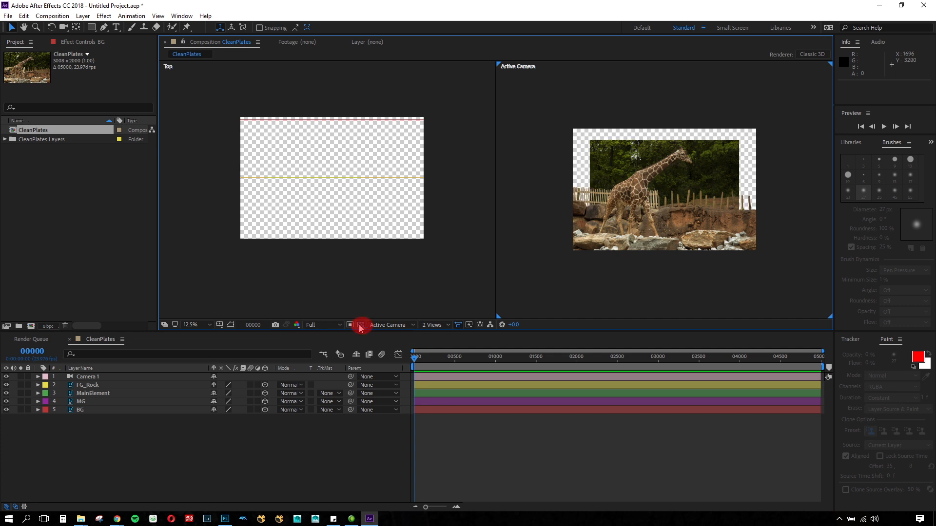
click(359, 325)
click(359, 325)
click(360, 325)
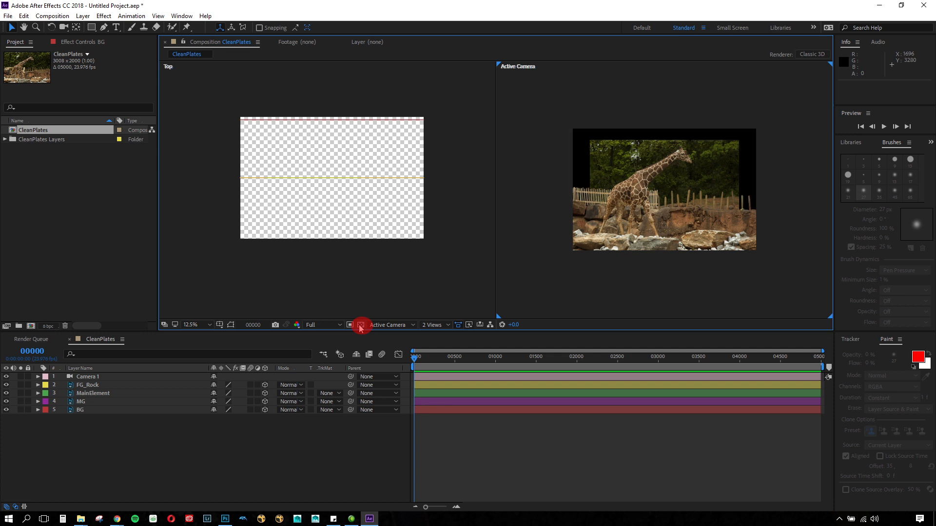
click(360, 324)
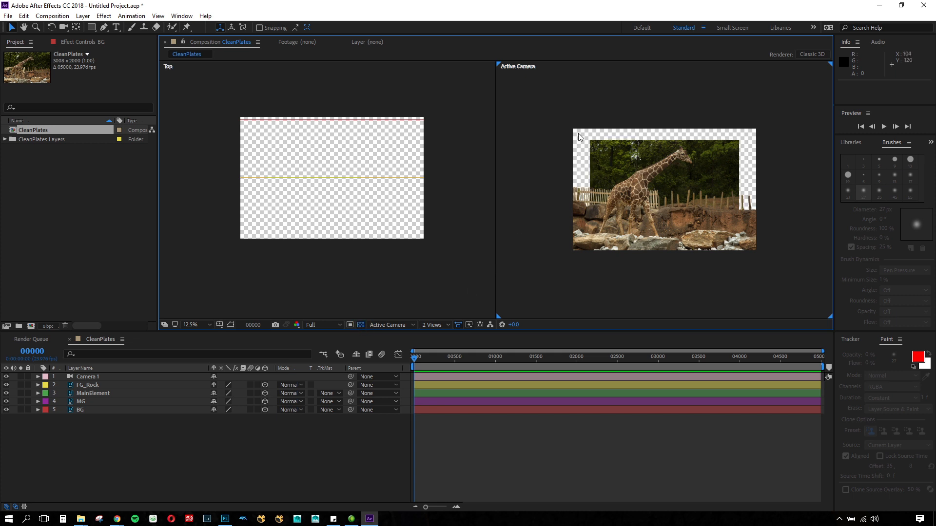
click(360, 325)
click(359, 324)
Enlarge the Active Camera view to 25%, then expand the BG layer's Transform properties and select Scale.
scroll(585, 132, up, 2)
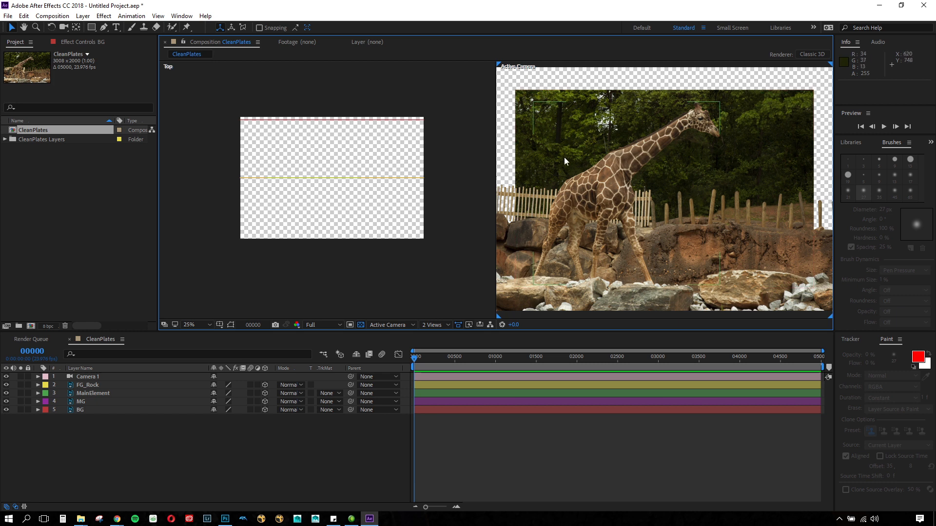
drag(539, 125, 673, 187)
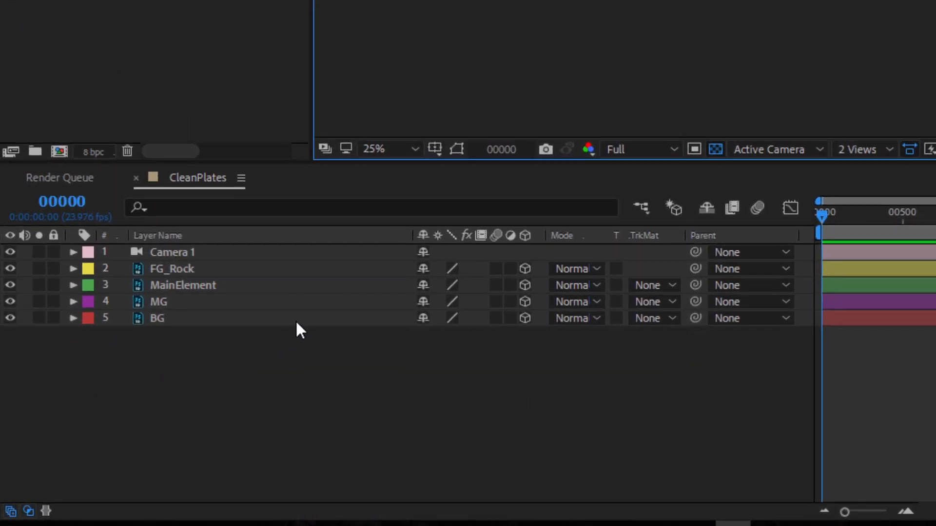
click(297, 323)
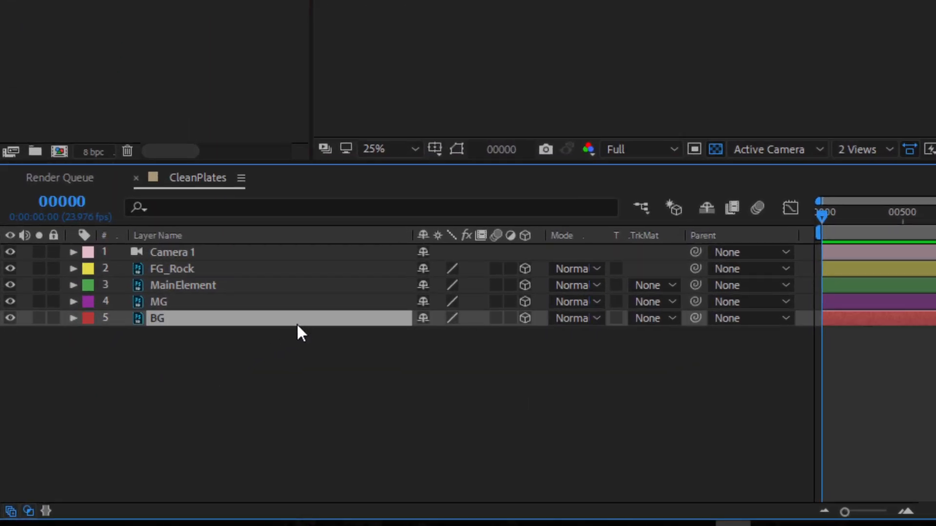
click(74, 320)
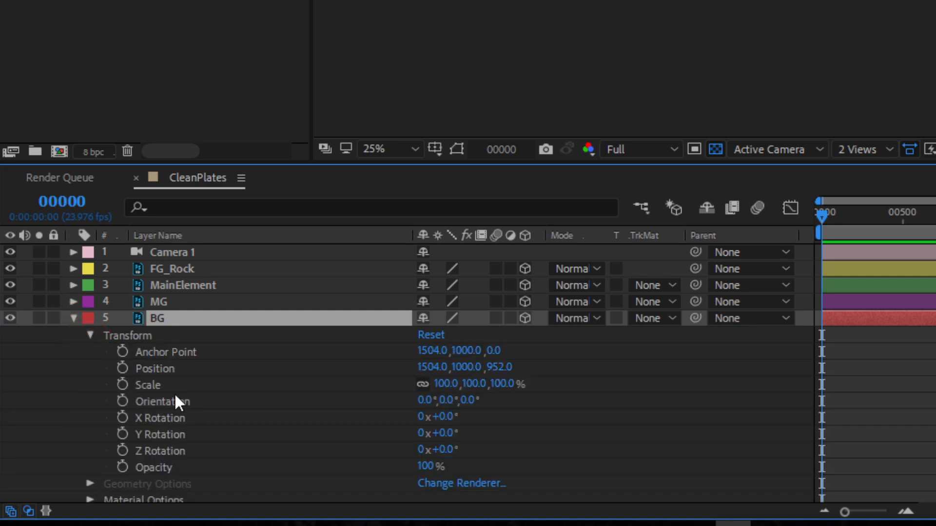
click(180, 383)
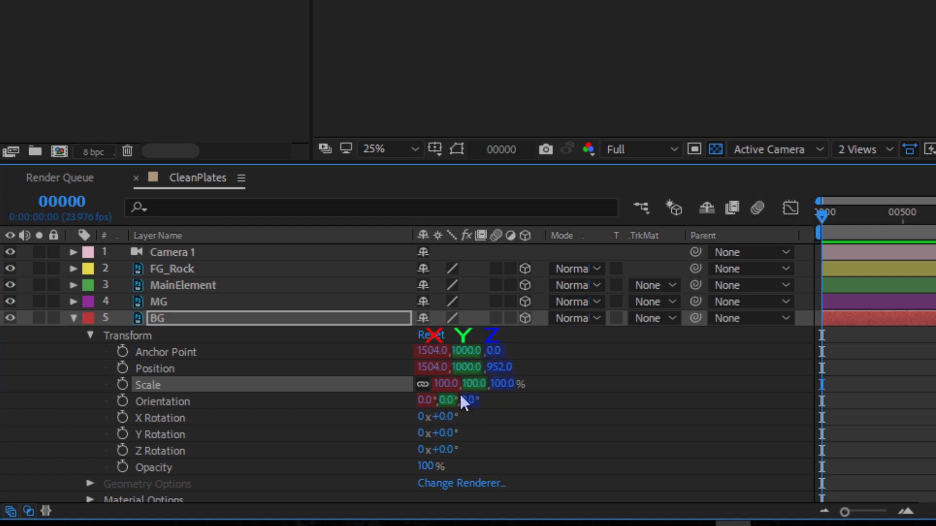
Try toggling the proportion constraint on the BG layer's Scale and altering its value.
click(424, 384)
click(421, 385)
drag(447, 385, 484, 388)
click(423, 385)
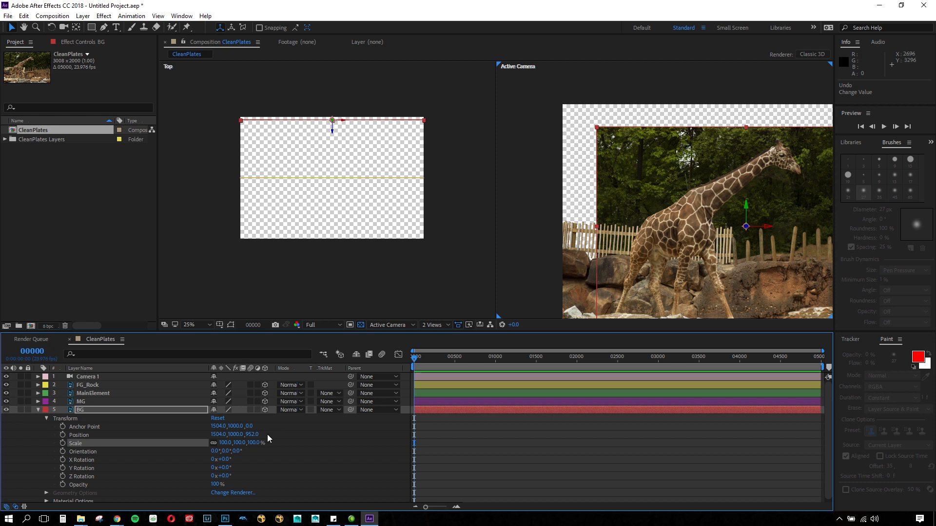
Set the BG layer's scale to 125% and check how far its left edge extends past the camera frame.
click(226, 443)
text(125)
key(Return)
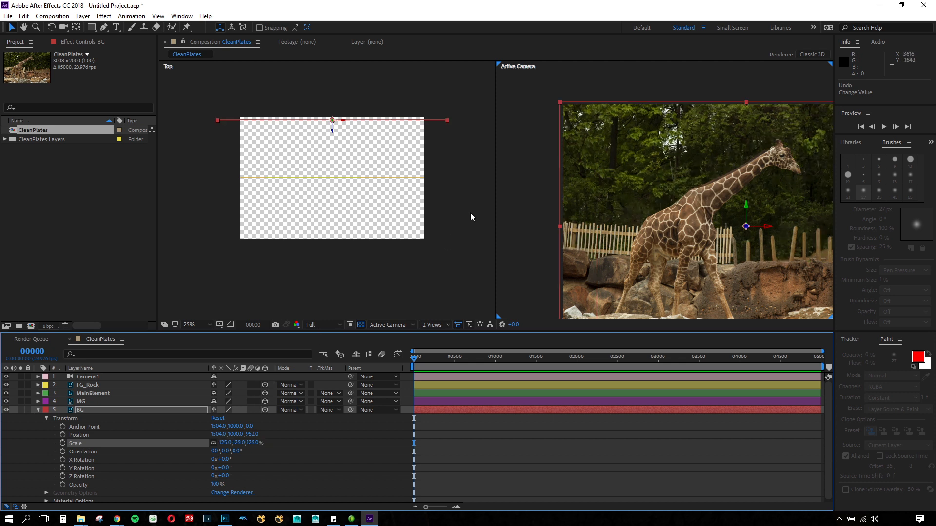
scroll(509, 188, up, 2)
key(space)
drag(540, 187, 640, 210)
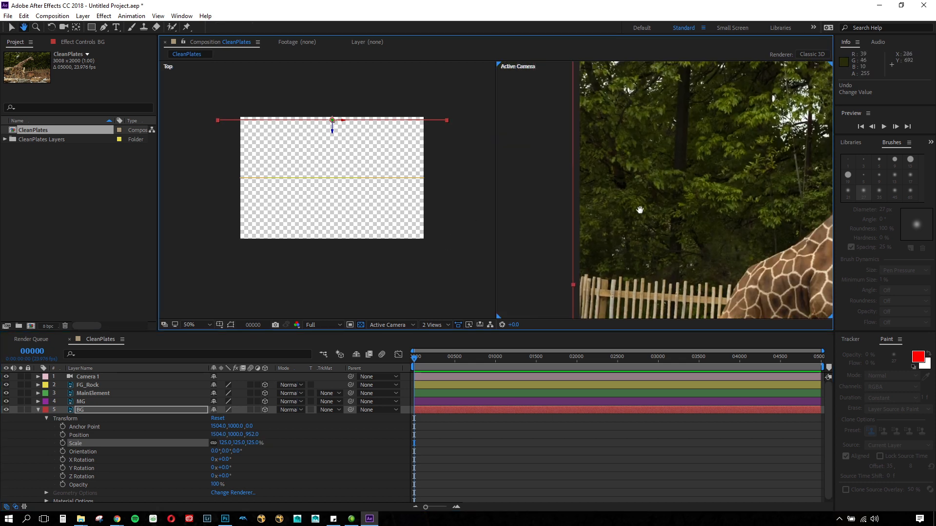
scroll(578, 195, up, 2)
key(space)
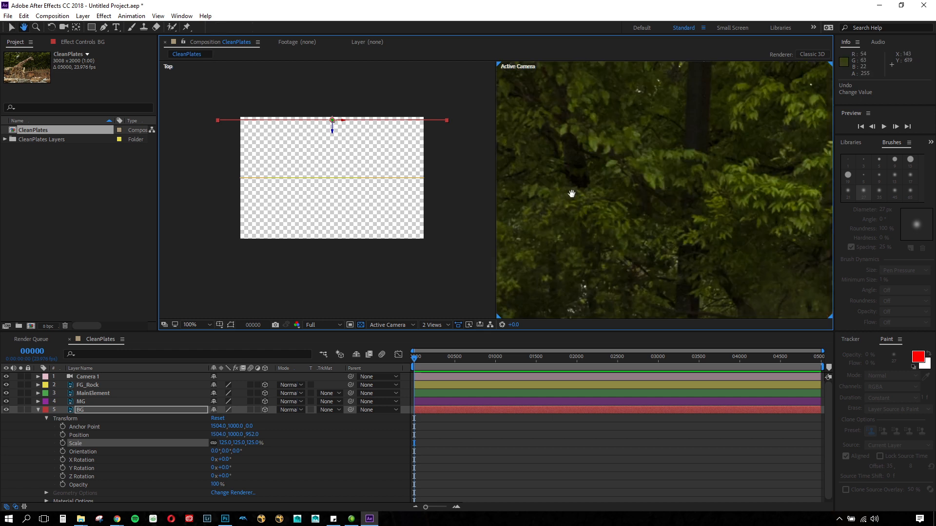
drag(570, 194, 646, 196)
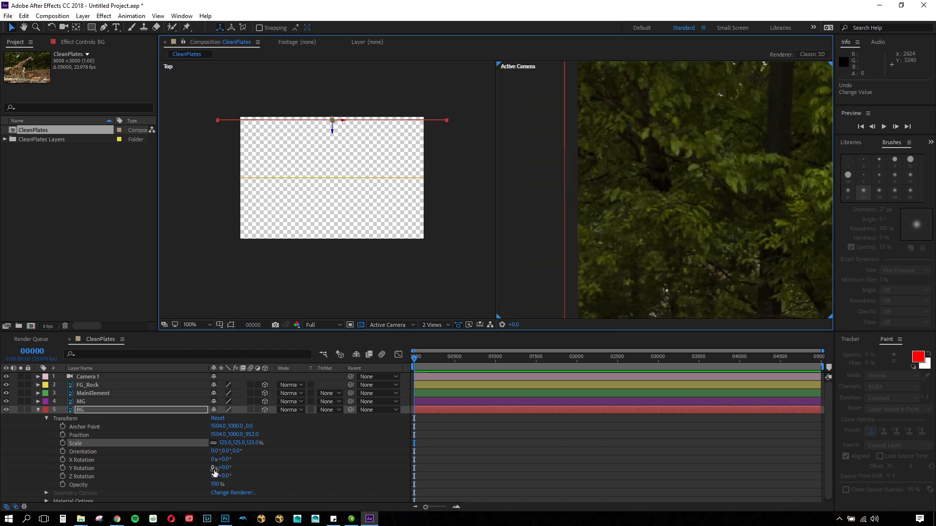
Set the BG layer's scale to 123% and check its upper-left corner against the camera frame.
click(225, 443)
text(123)
key(Return)
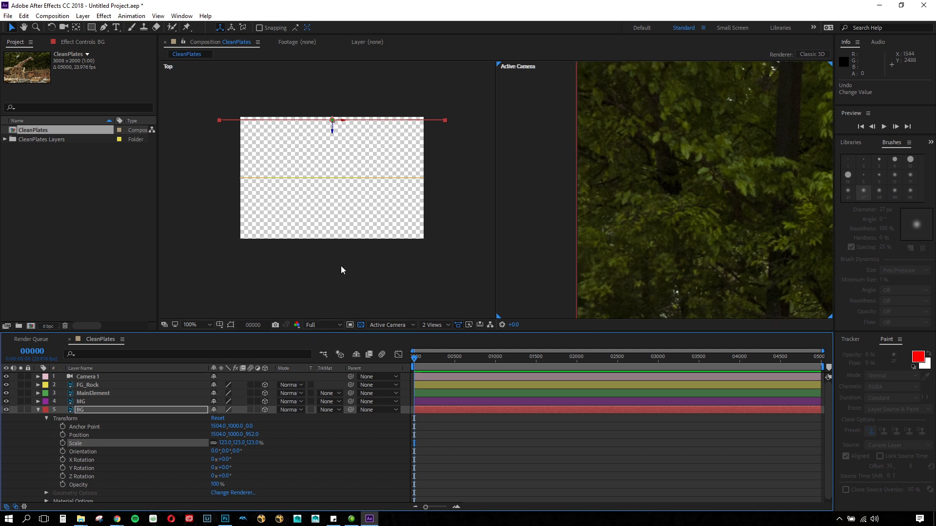
drag(551, 163, 558, 261)
drag(560, 180, 562, 247)
drag(565, 163, 565, 219)
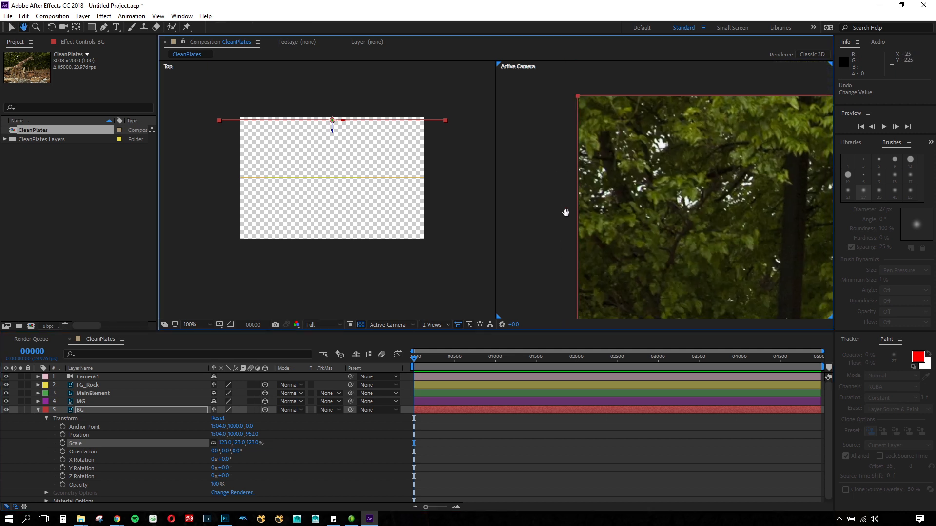
scroll(578, 171, up, 1)
drag(562, 168, 733, 209)
drag(706, 173, 673, 232)
key(v)
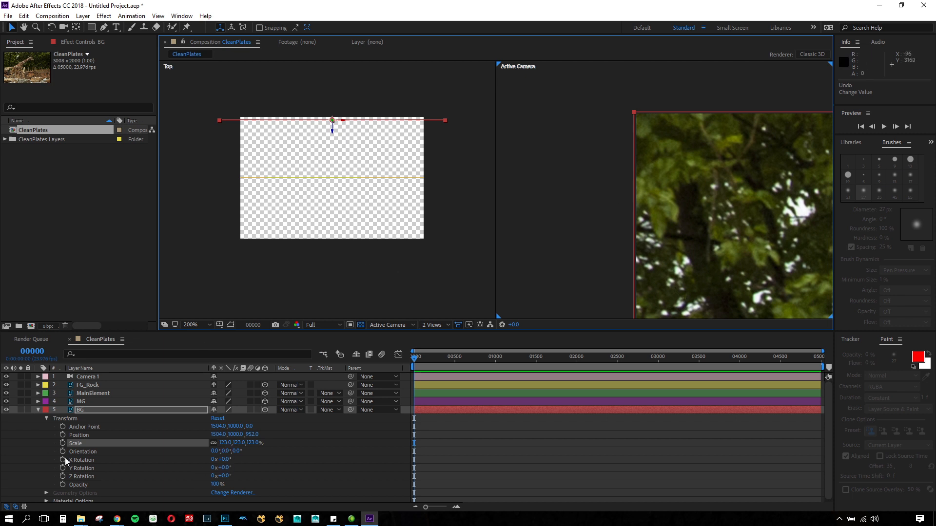
Collapse the BG layer, expand the MG layer's Transform properties, and push MG back in depth to a Z position of 456.
click(38, 411)
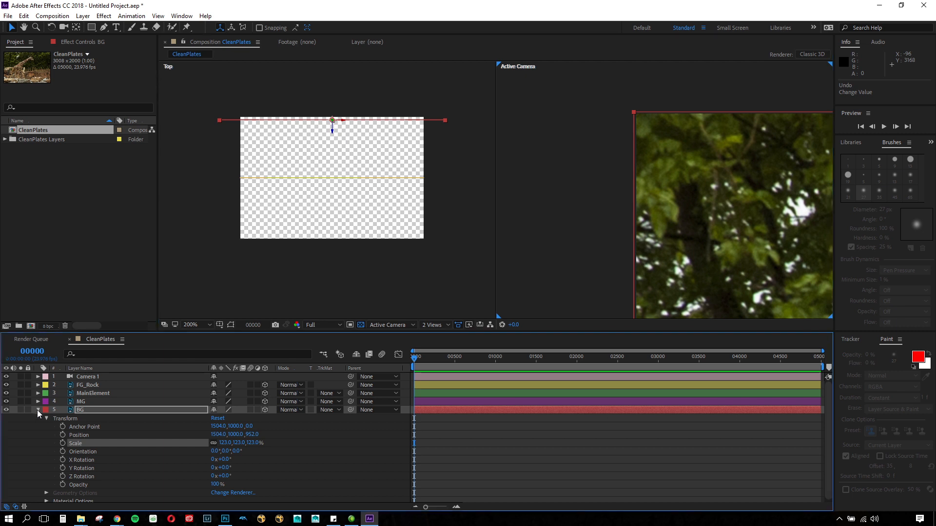
click(91, 403)
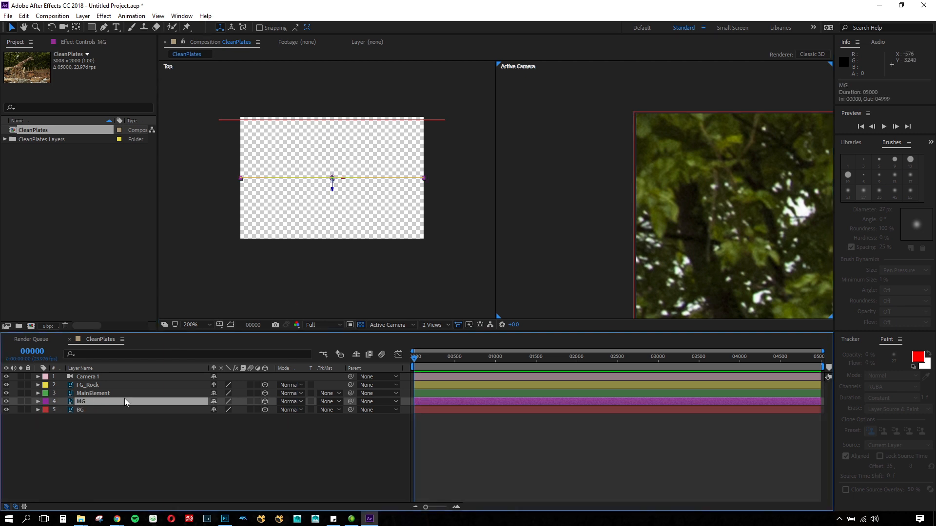
click(38, 402)
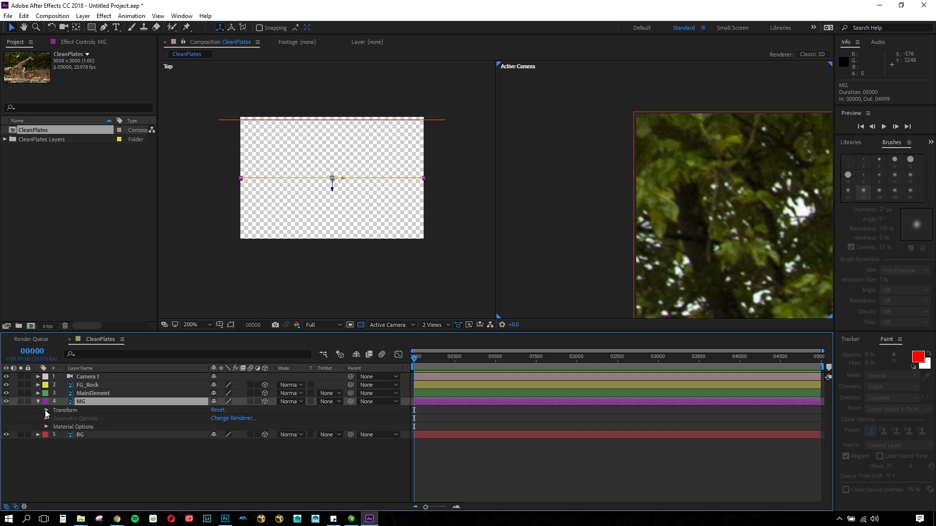
click(47, 411)
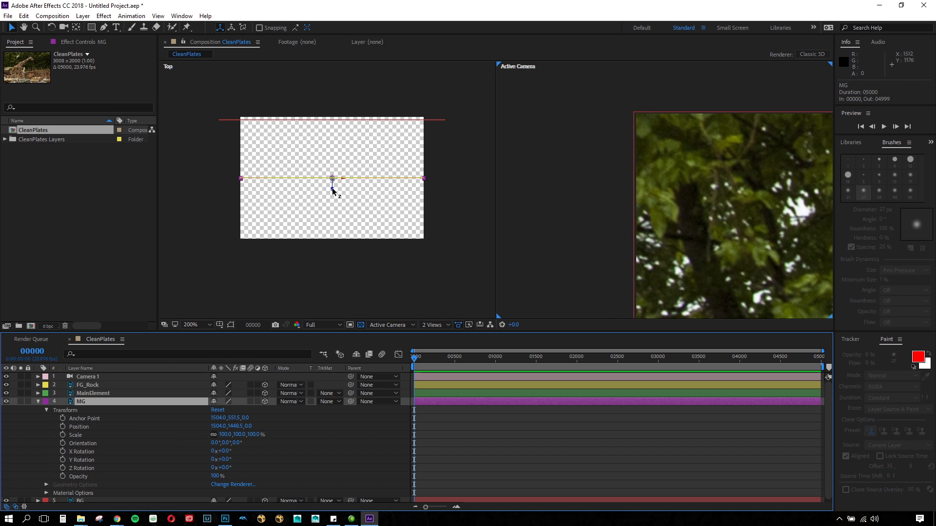
drag(333, 190, 333, 156)
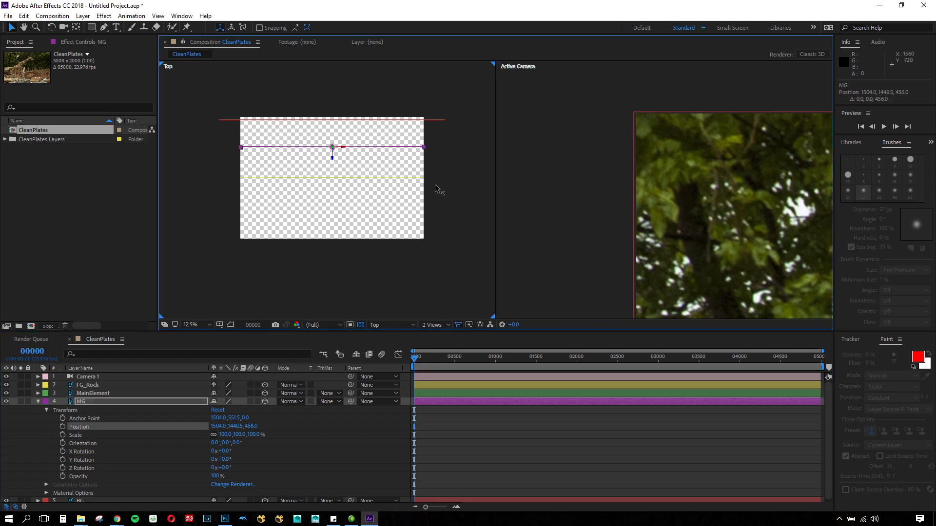
Examine the MG layer's left edge against the BG layer and the camera frame in the Active Camera view.
scroll(619, 227, down, 2)
key(space)
mouse_move(727, 312)
mouse_down()
mouse_move(651, 264)
mouse_move(625, 131)
mouse_up()
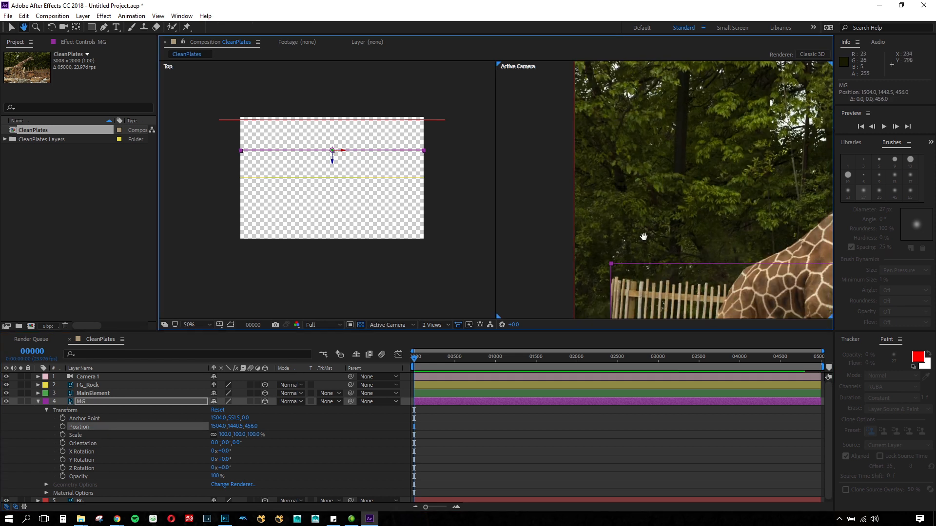
drag(624, 206, 625, 180)
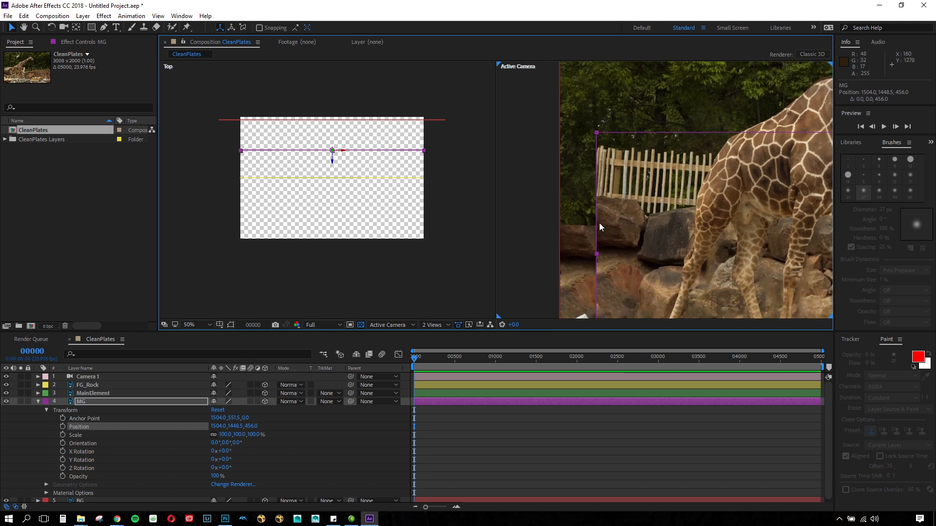
scroll(606, 206, up, 2)
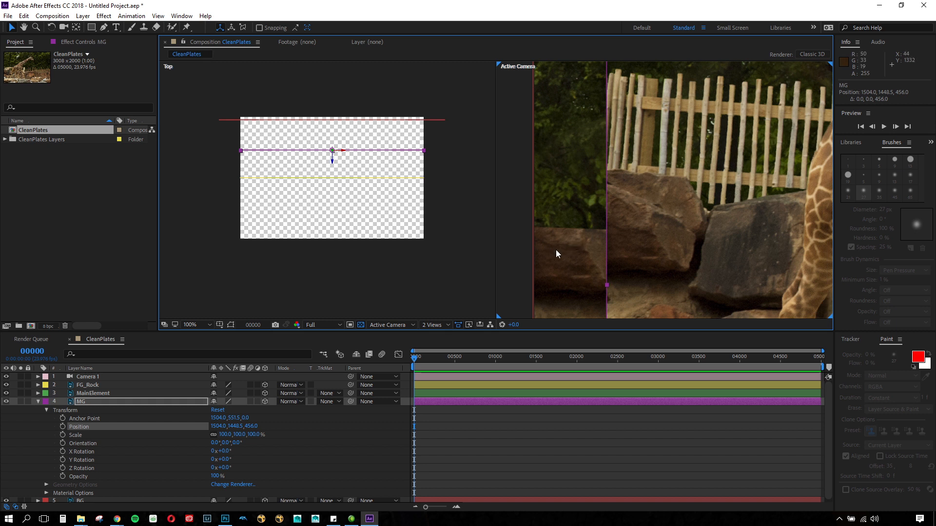
mouse_move(630, 263)
mouse_down()
mouse_move(633, 154)
mouse_move(641, 190)
mouse_move(634, 265)
mouse_up()
scroll(636, 196, down, 1)
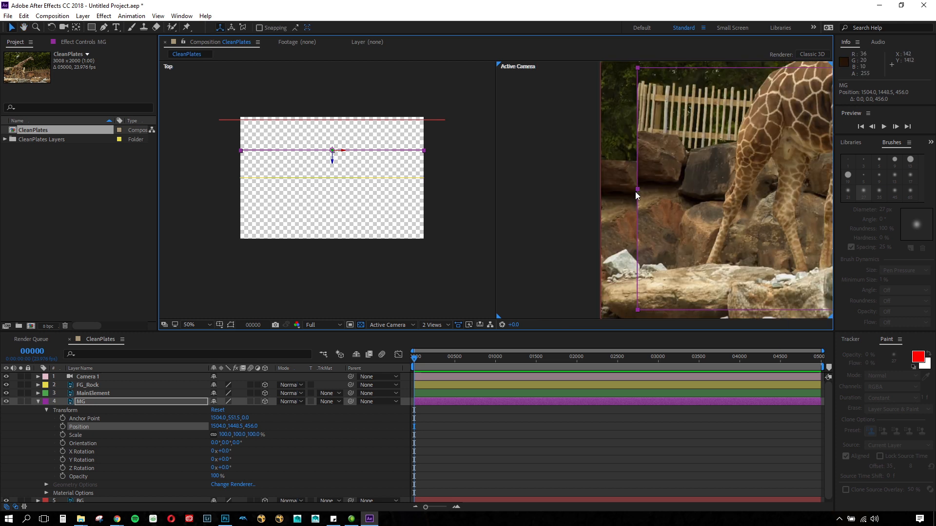
drag(727, 188, 615, 191)
scroll(640, 197, down, 1)
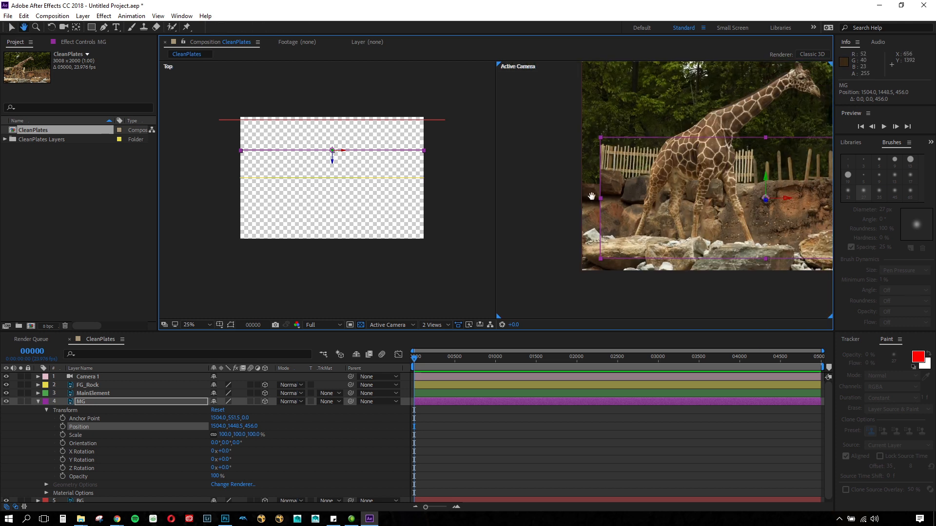
key(v)
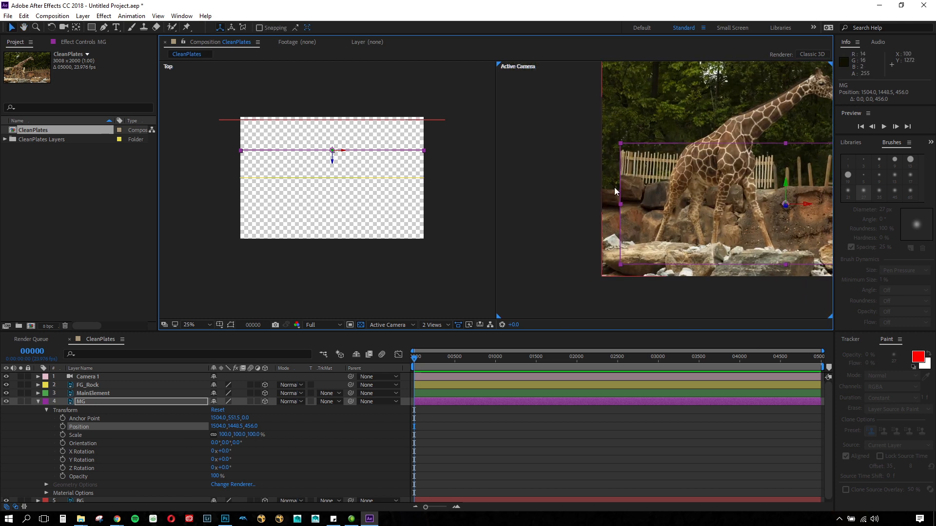
scroll(613, 195, up, 1)
key(h)
drag(628, 194, 631, 205)
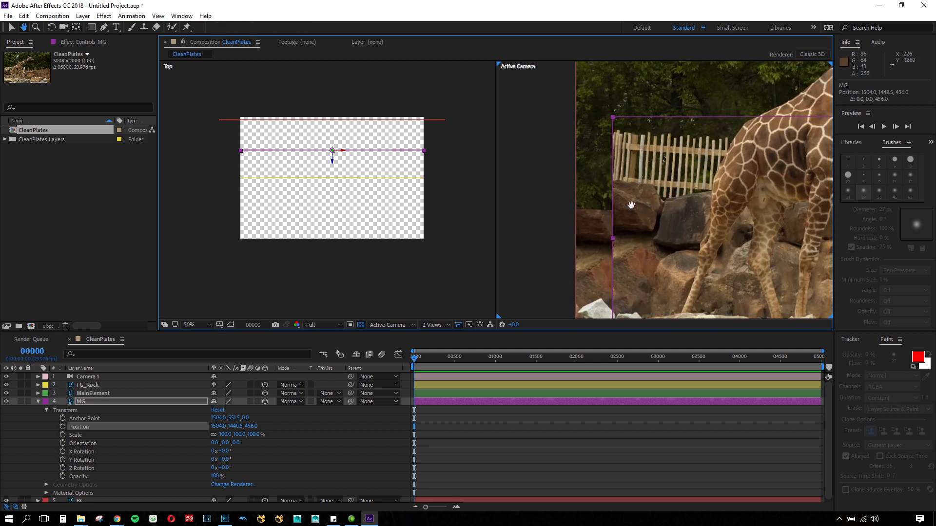
key(v)
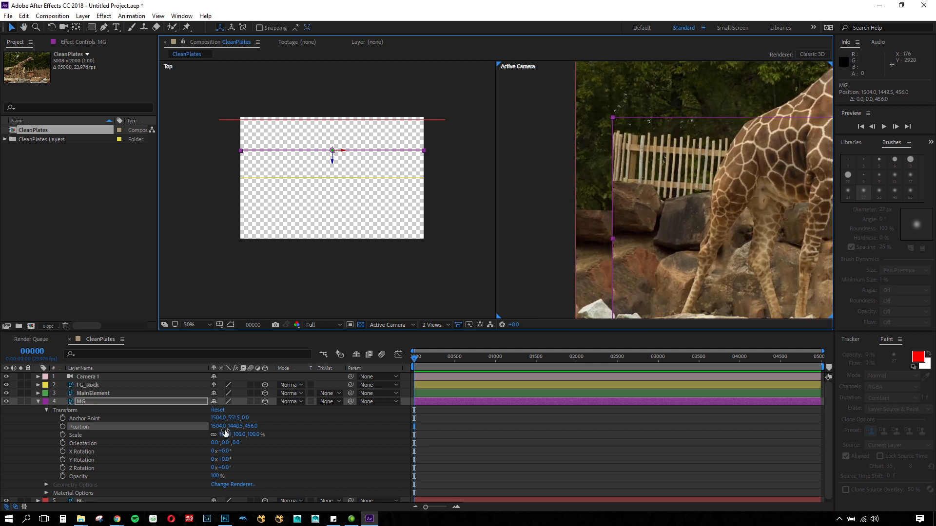
Try scaling the MG layer to 115%, then to 110%, so its left edge reaches the camera frame.
click(225, 433)
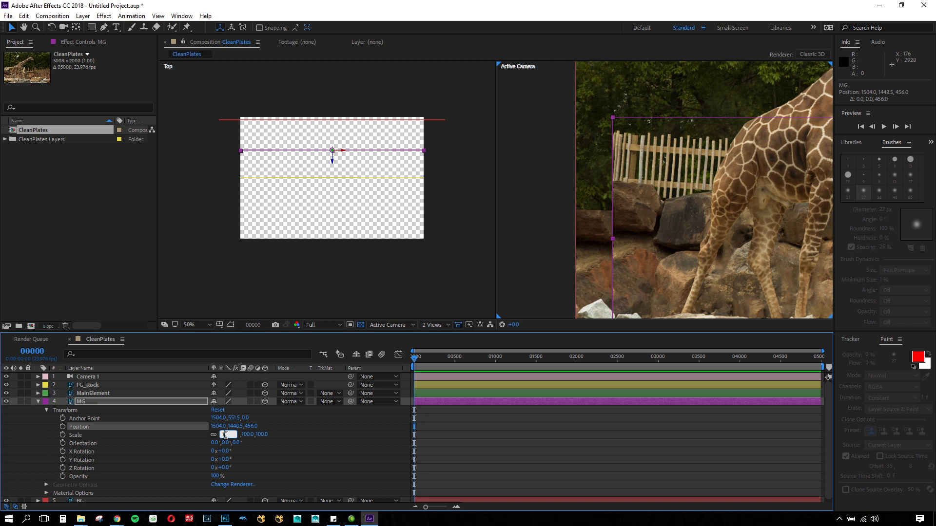
text(115)
key(Return)
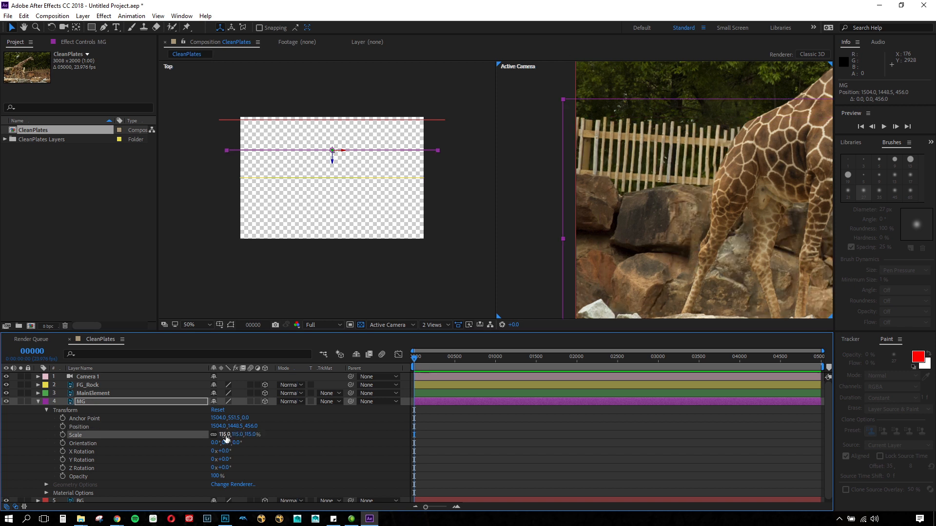
click(226, 435)
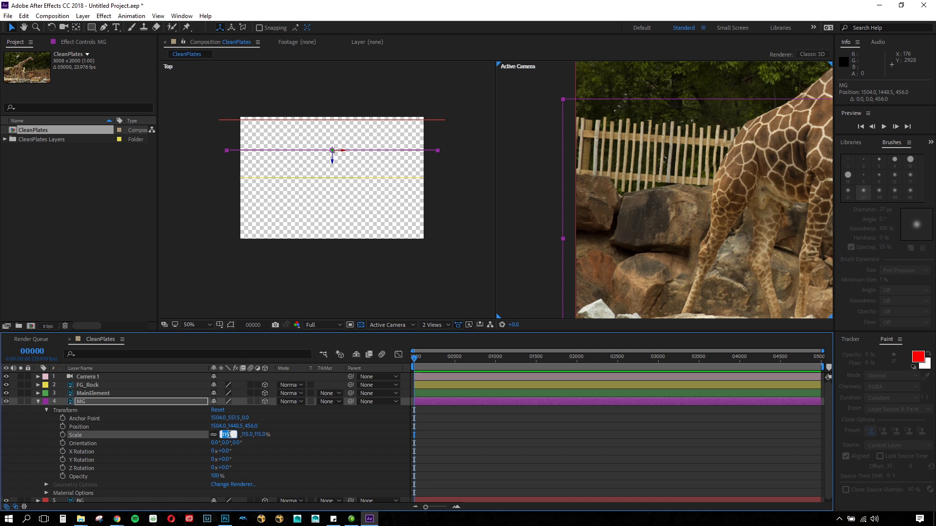
text(110)
key(Return)
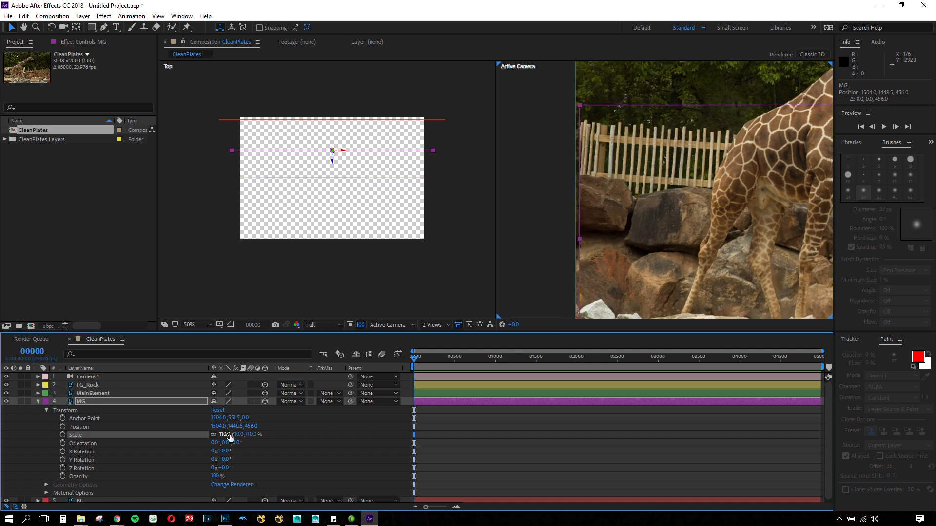
Try scaling the MG layer to 113%, then to 112%, to fit its left edge more closely to the frame.
click(222, 436)
text(113)
key(Return)
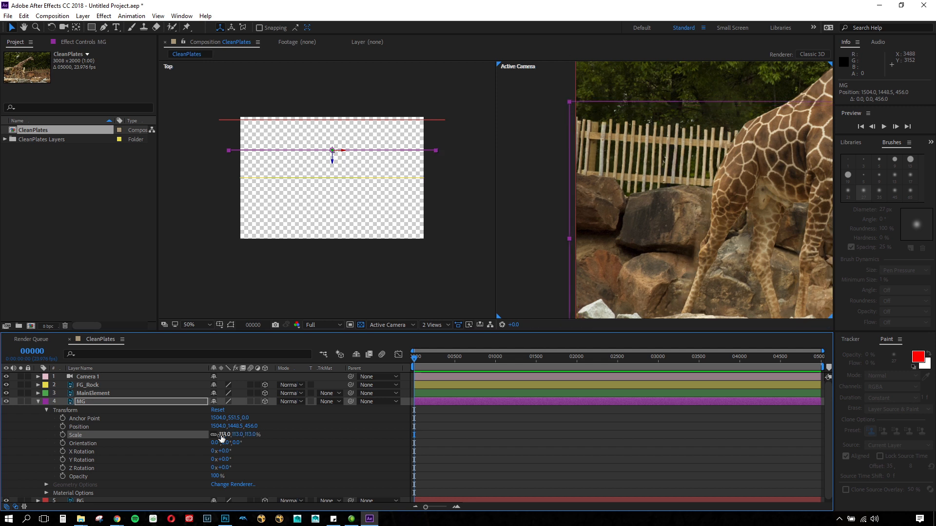
click(222, 436)
text(112)
key(Return)
Set the MG layer's scale to 111% and check its left edge and fence against the camera frame.
click(223, 435)
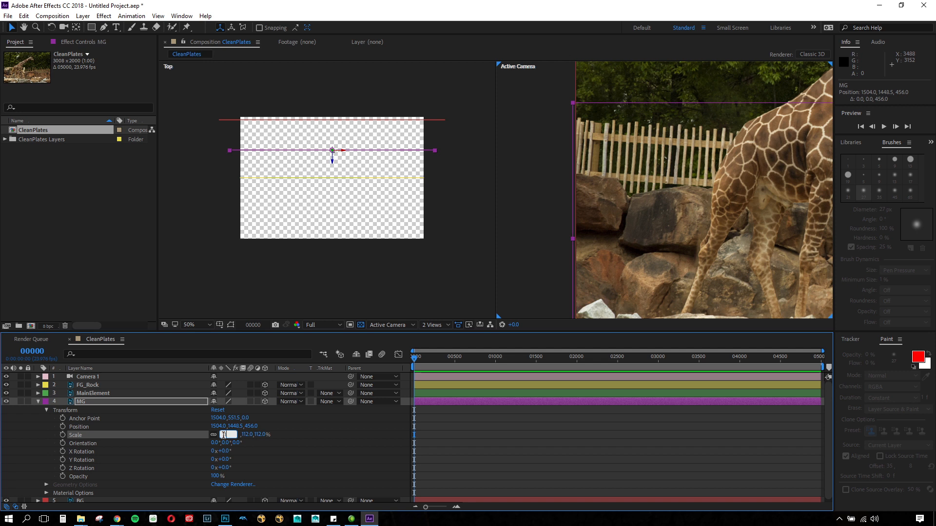
text(11)
key(Return)
click(224, 435)
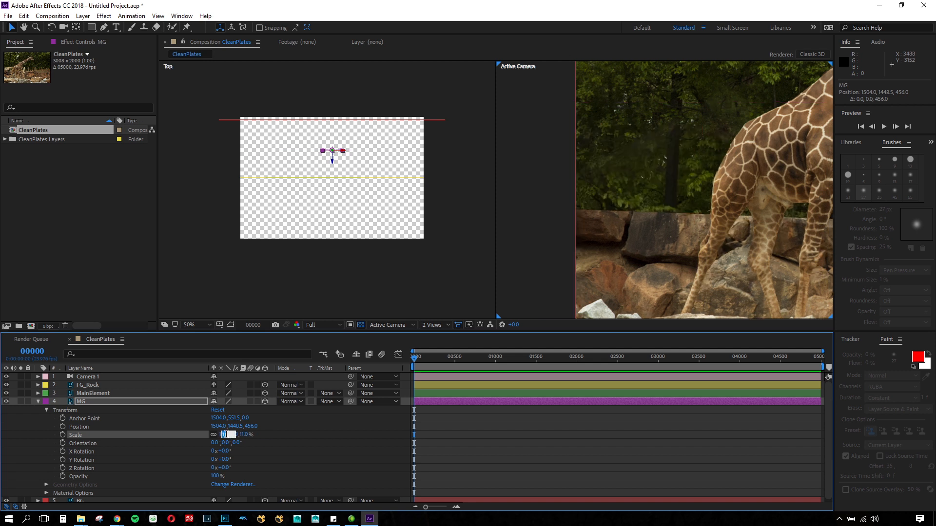
text(111)
key(Return)
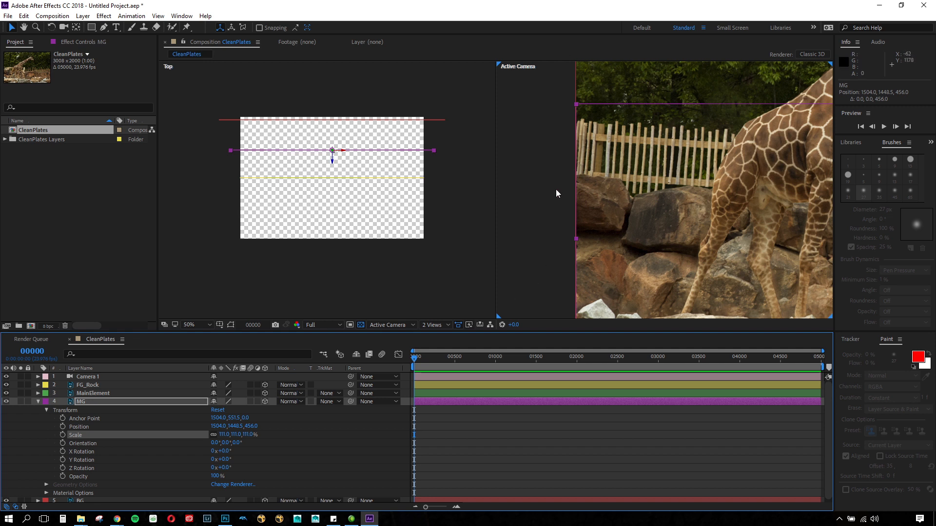
scroll(571, 200, up, 2)
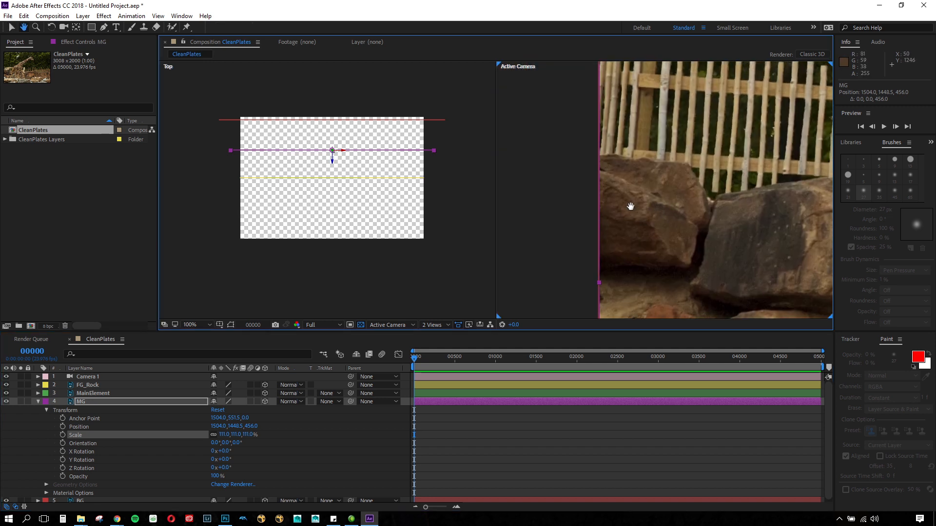
scroll(681, 237, down, 1)
drag(713, 216, 558, 233)
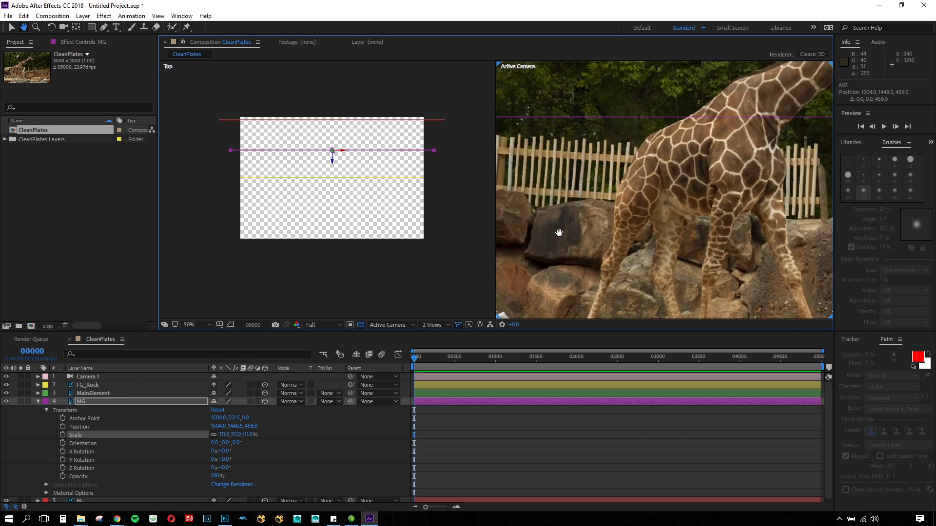
Collapse the MG layer's properties and select the MainElement layer, viewing the whole giraffe in the Active Camera view.
click(38, 401)
click(35, 394)
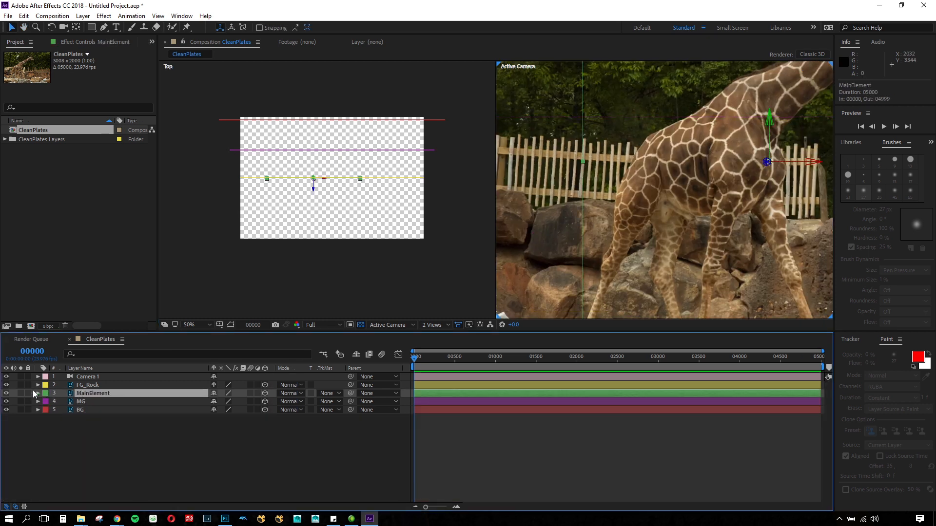
scroll(746, 188, down, 1)
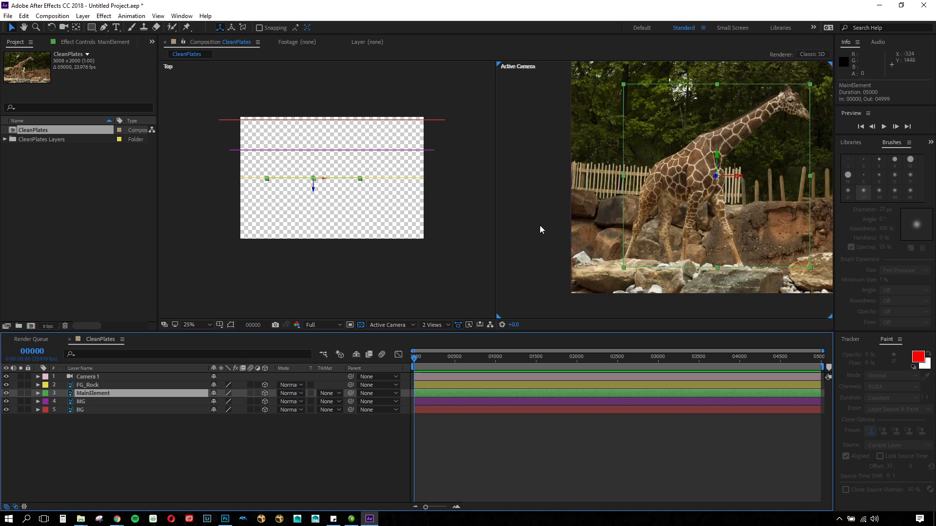
Select the FG_Rock layer and move it toward the camera to a Z position of -384.
click(105, 385)
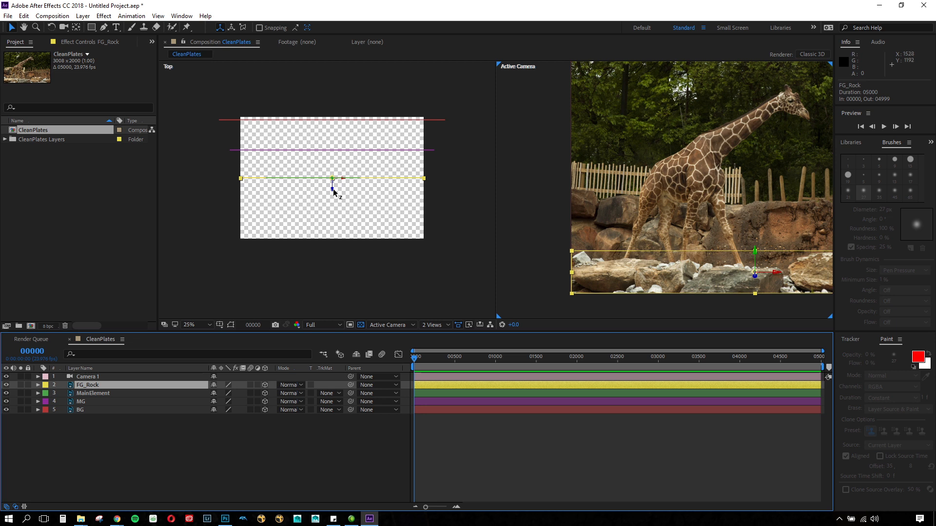
drag(333, 191, 332, 213)
key(comma)
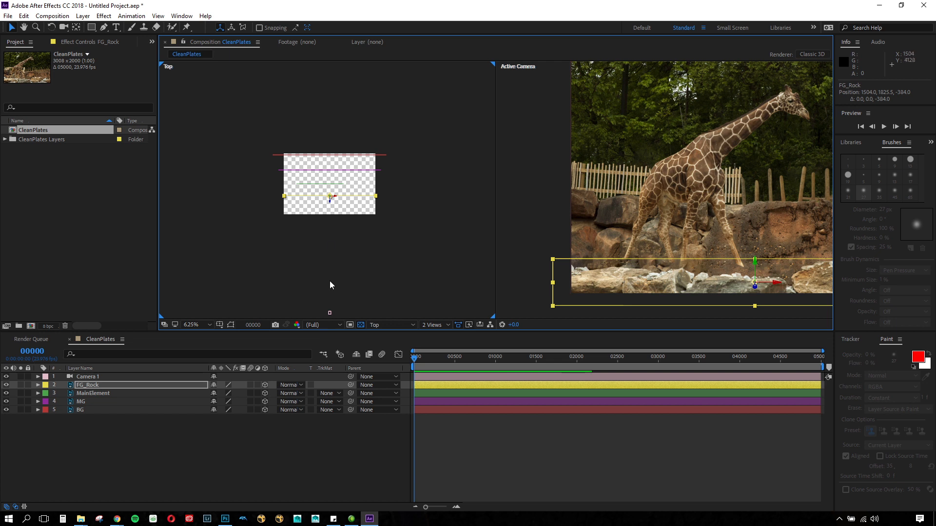
Select Camera 1 to check its field of view from above, and move FG_Rock closer to the camera to Z -448.
click(329, 312)
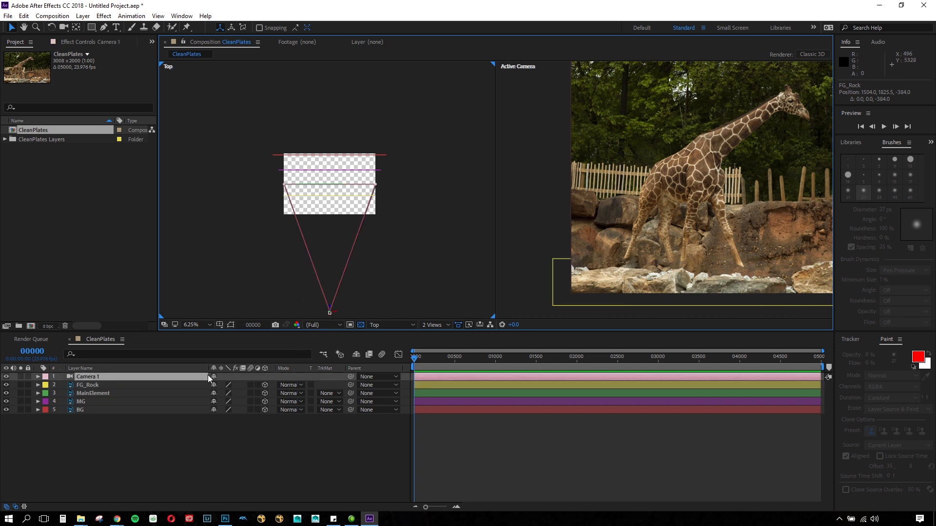
click(145, 385)
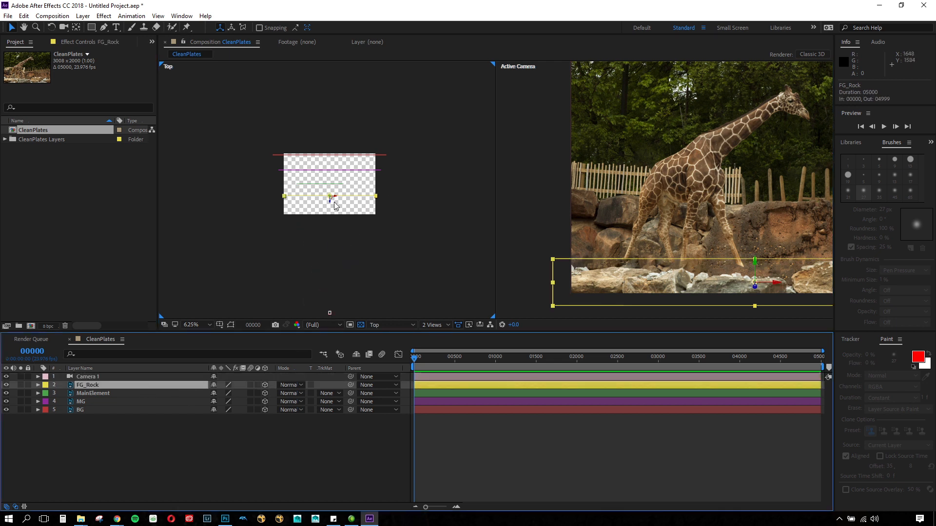
scroll(708, 285, down, 1)
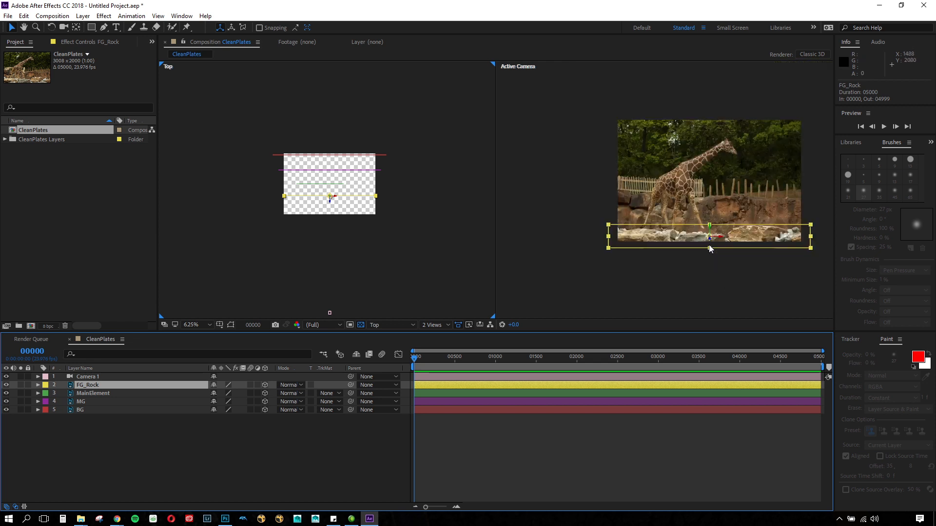
scroll(361, 211, up, 1)
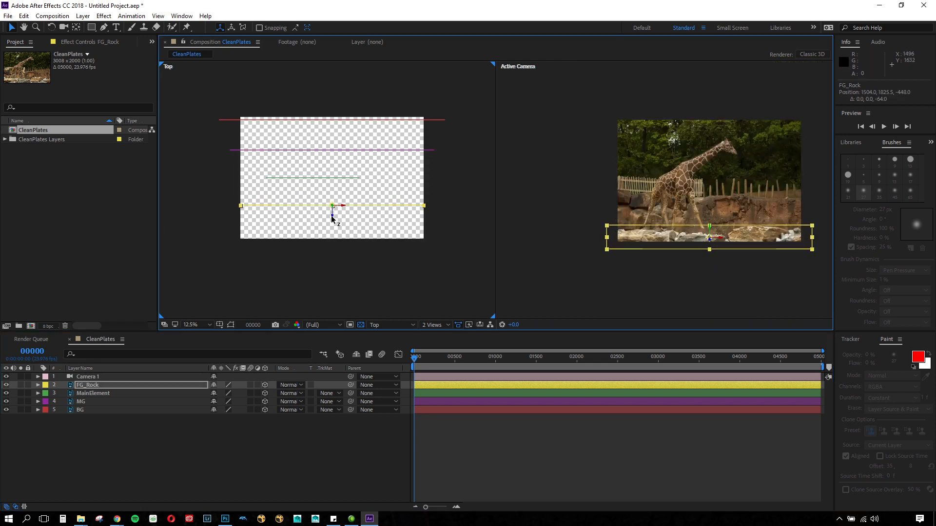
Expand the FG_Rock layer's Transform properties and narrow the display to its Scale property only.
click(94, 387)
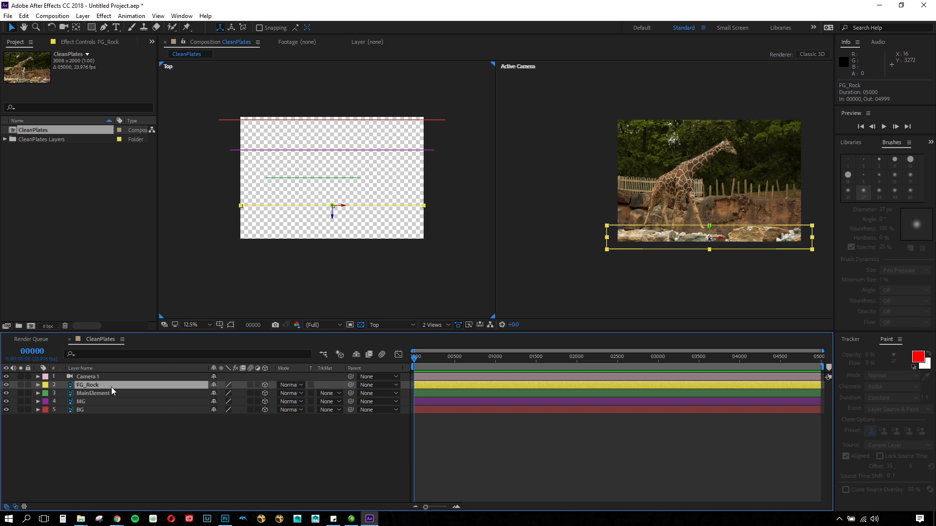
click(38, 385)
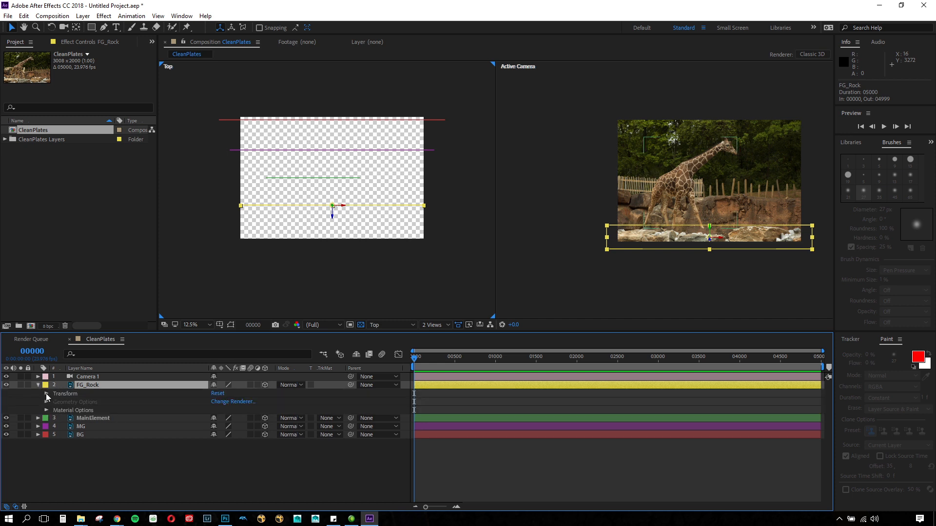
click(46, 394)
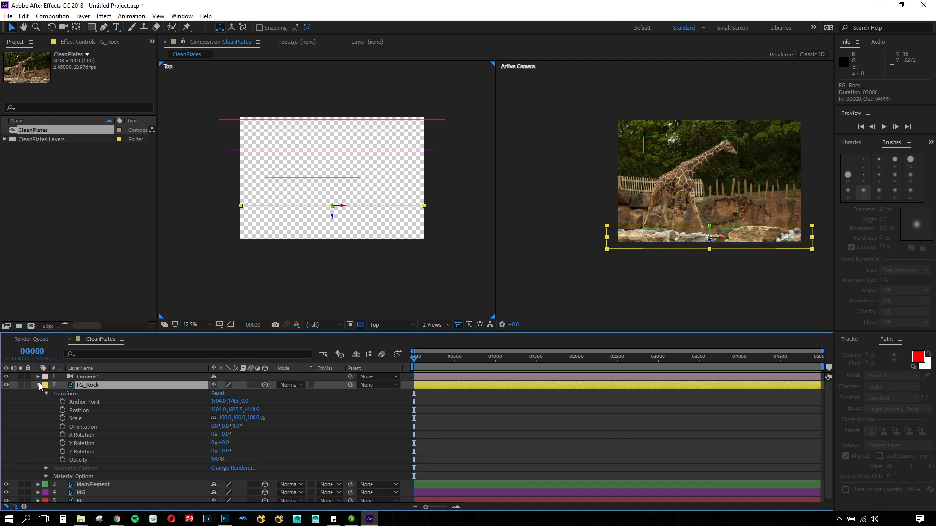
key(s)
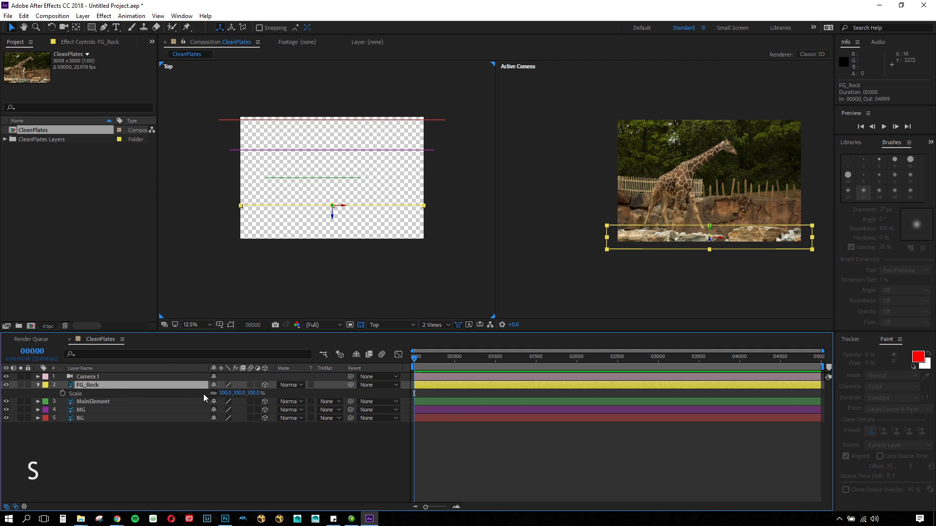
Reduce the FG_Rock layer's uniform Scale to 90%, trying 95% and 93% along the way.
click(225, 393)
text(95)
key(Return)
click(225, 393)
text(93)
key(Return)
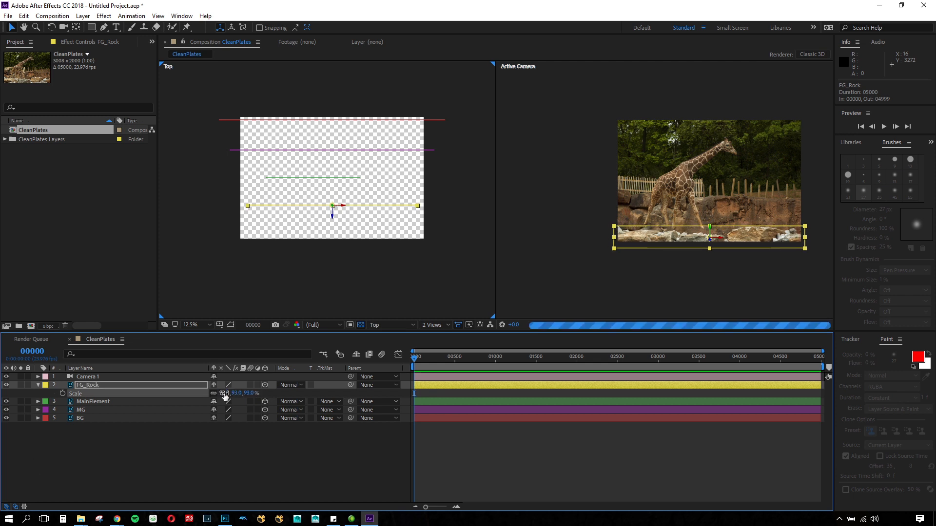
click(224, 393)
text(90)
key(Return)
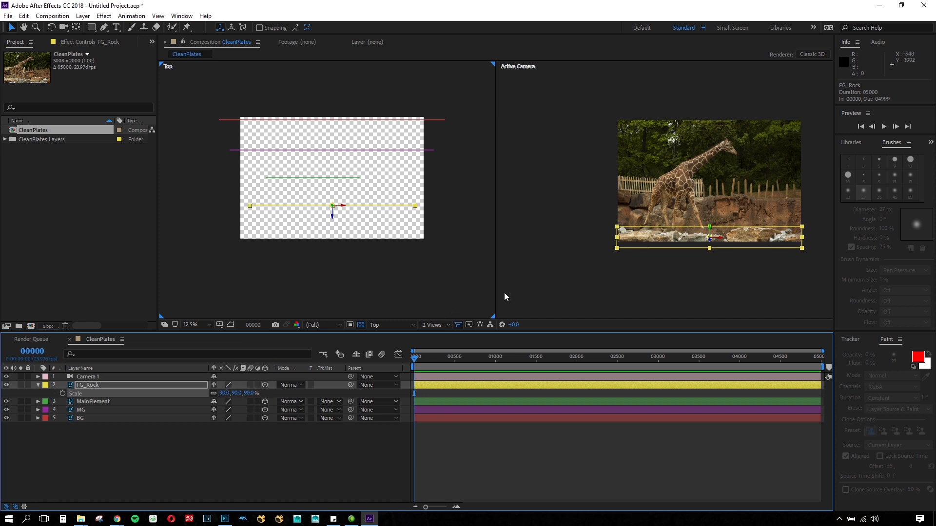
Check the left edge of the foreground rocks up close, try an FG_Rock Scale of 89%, and undo it.
scroll(556, 295, up, 1)
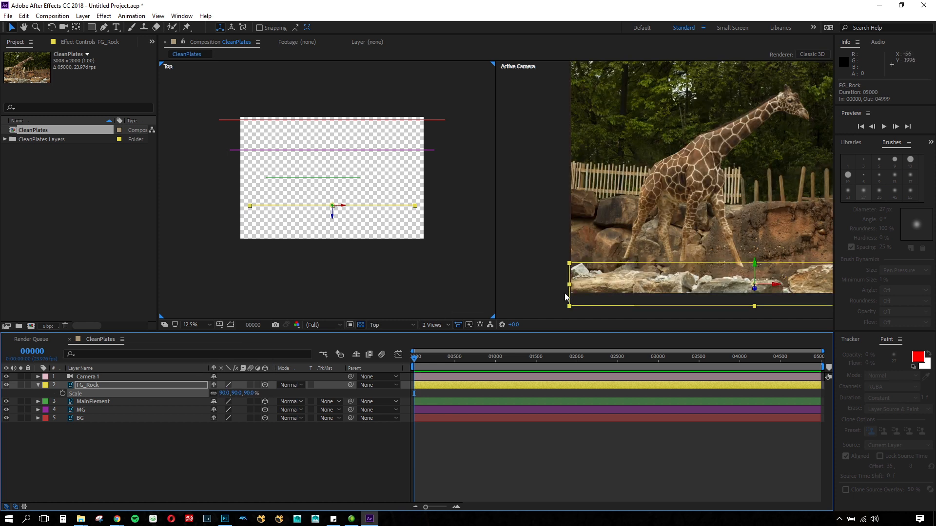
scroll(566, 295, up, 1)
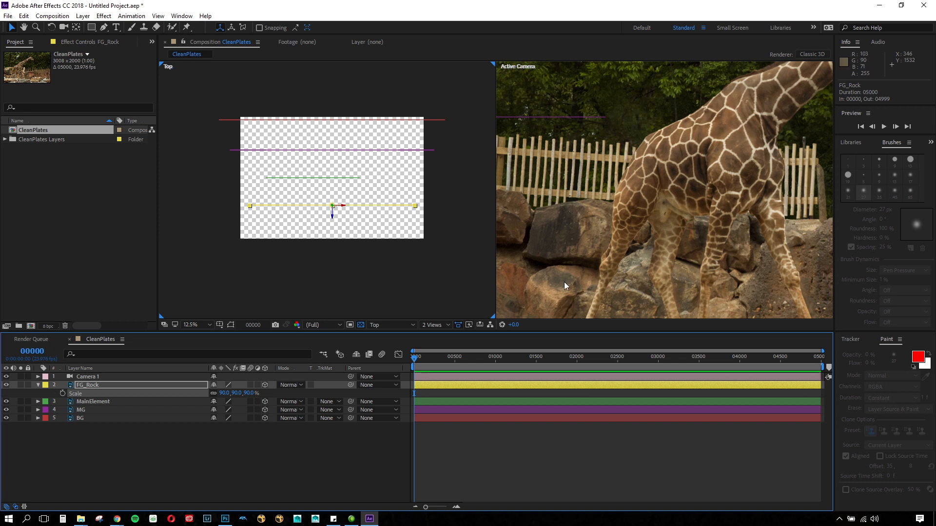
scroll(564, 283, up, 1)
drag(660, 215, 693, 188)
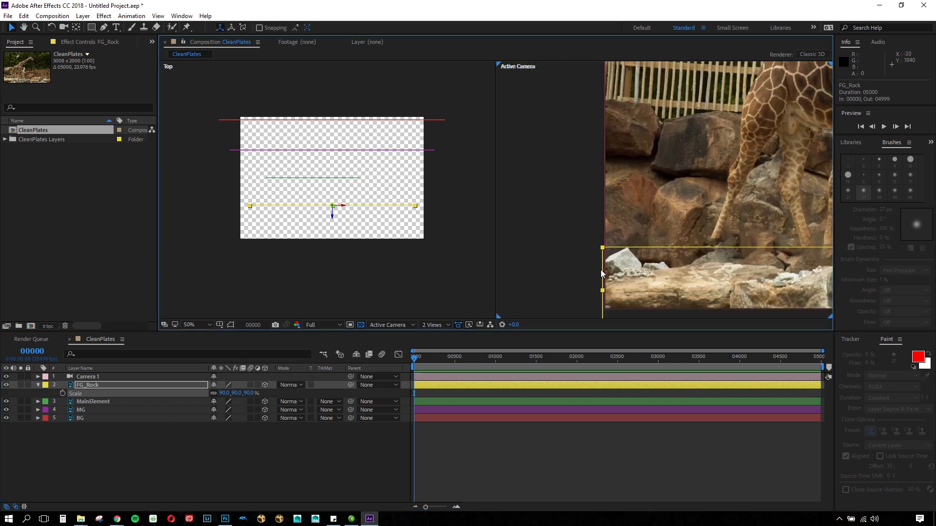
scroll(600, 271, up, 2)
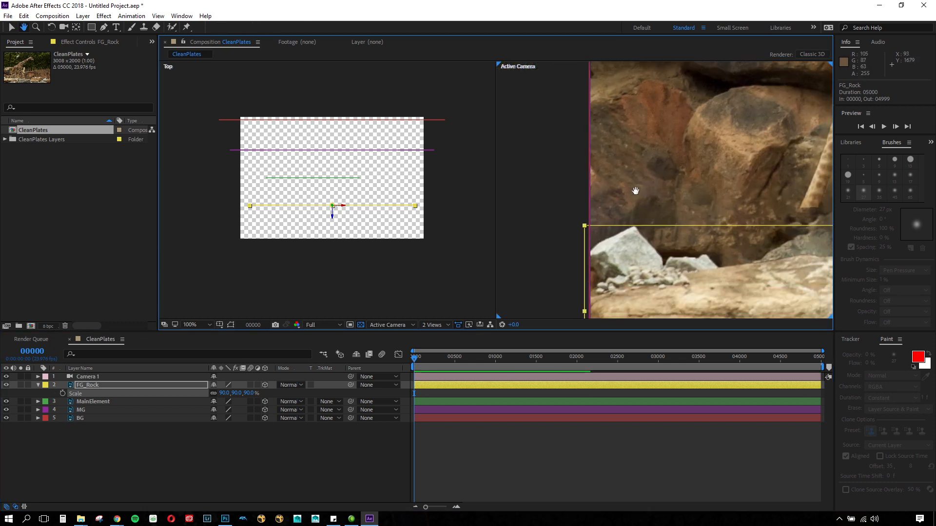
key(v)
click(224, 393)
text(89)
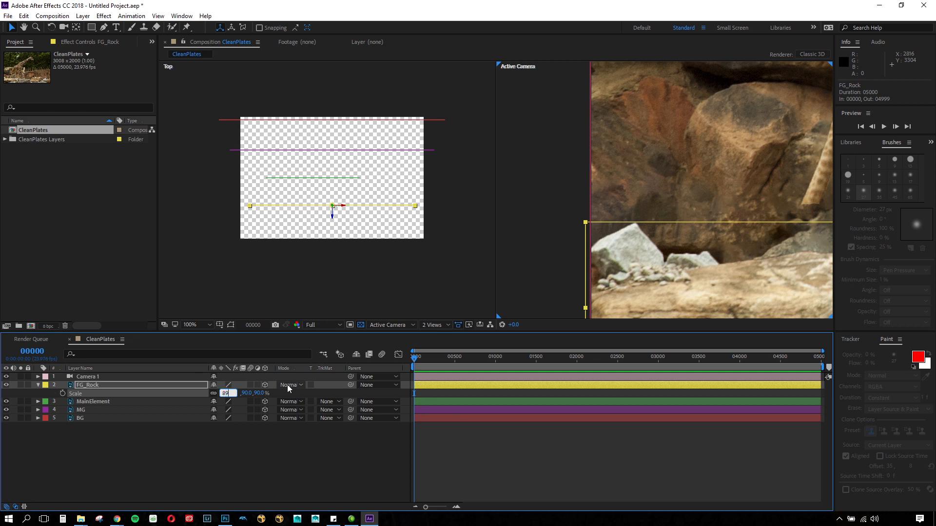
key(Return)
key(ctrl+z)
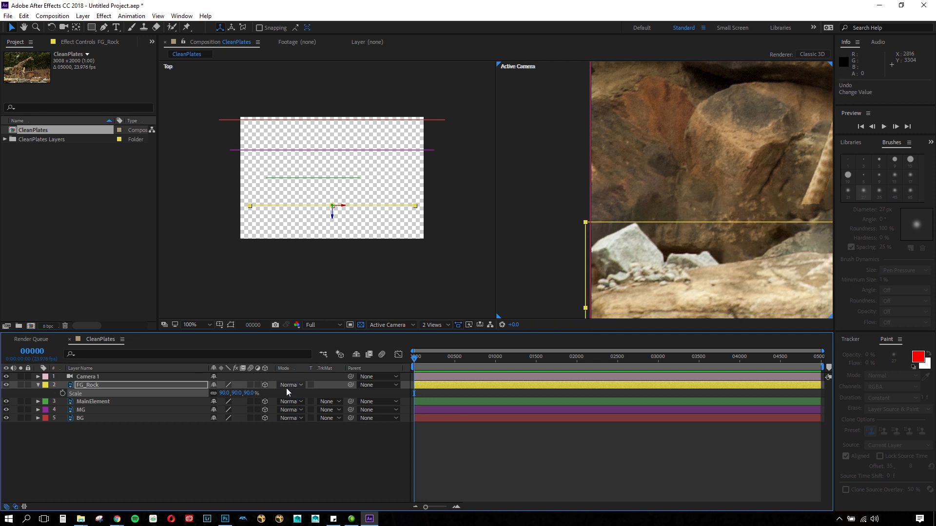
Examine the foreground rocks and the area around the giraffe's feet up close in the Active Camera view.
scroll(618, 236, down, 3)
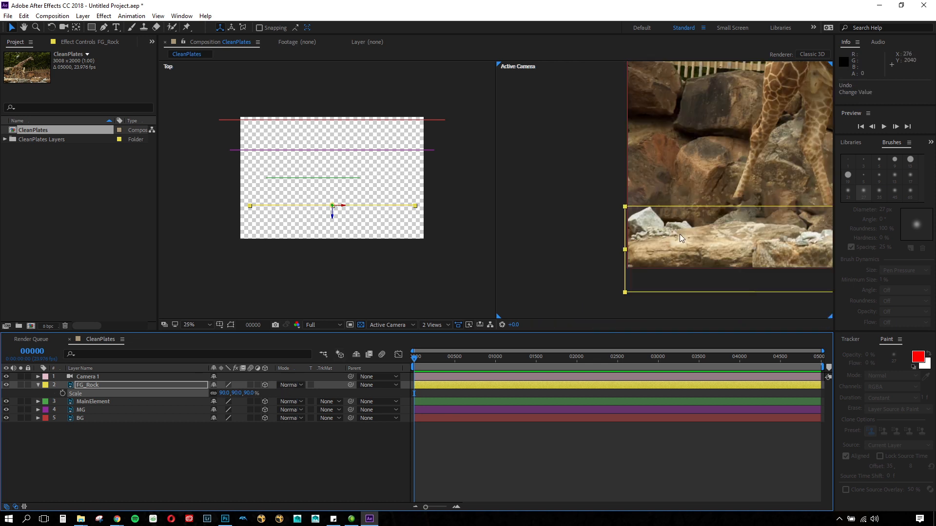
scroll(684, 226, down, 3)
scroll(725, 178, up, 3)
key(space)
drag(702, 181, 520, 212)
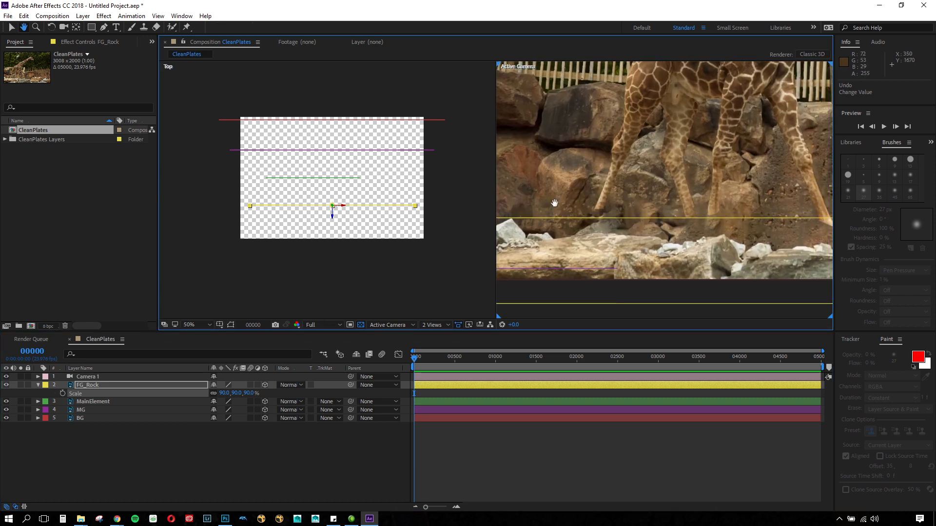
scroll(666, 201, down, 1)
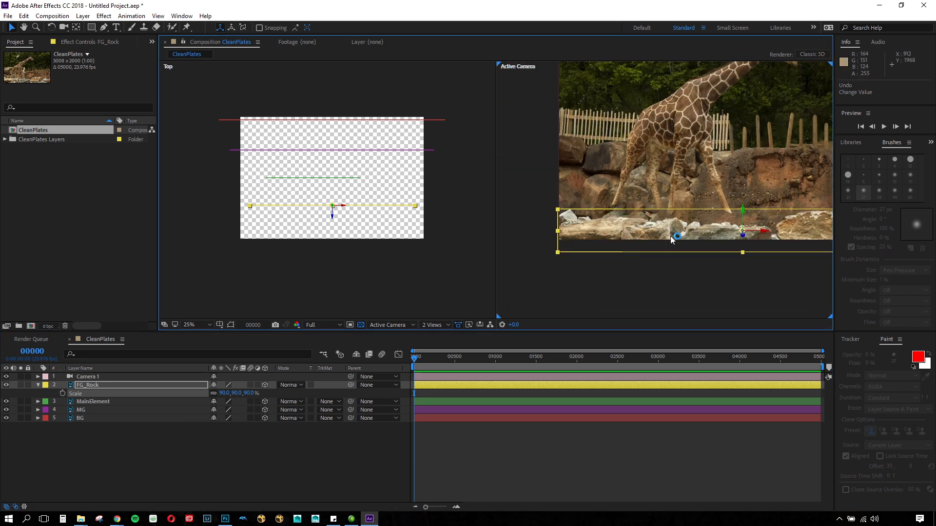
scroll(671, 207, up, 2)
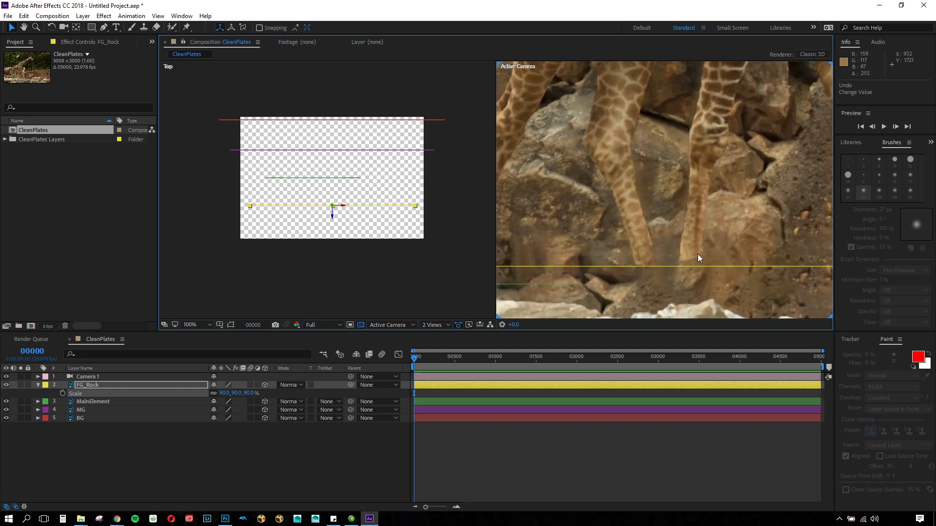
scroll(690, 241, down, 2)
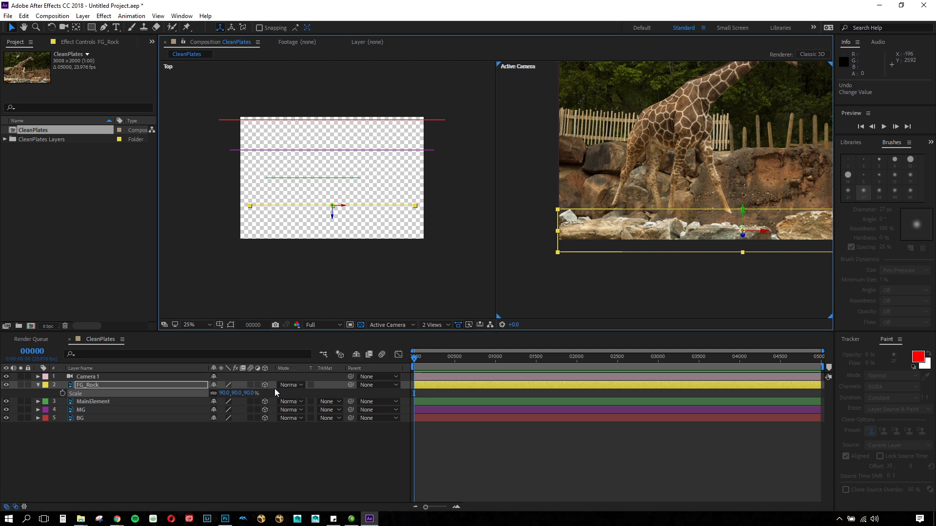
Collapse FG_Rock's properties and move the MainElement giraffe layer down to a Y position of 1165.5.
click(38, 385)
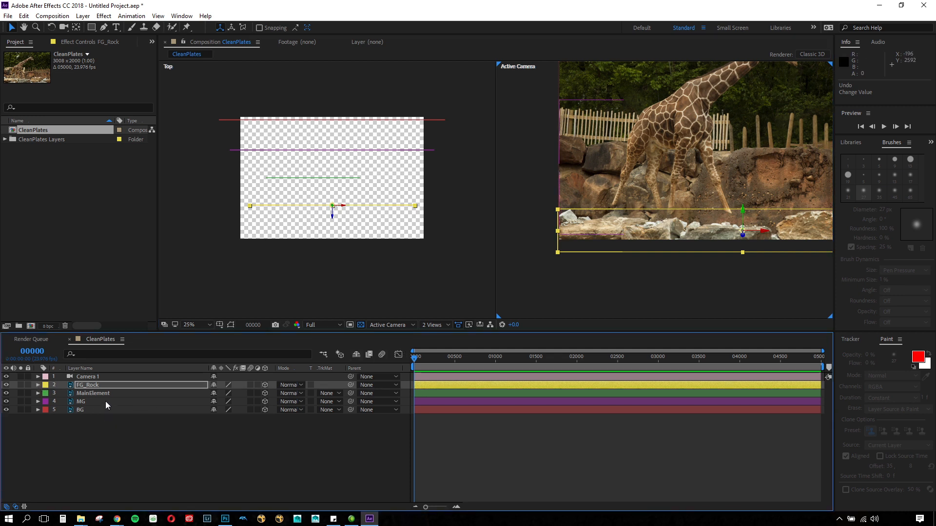
click(104, 394)
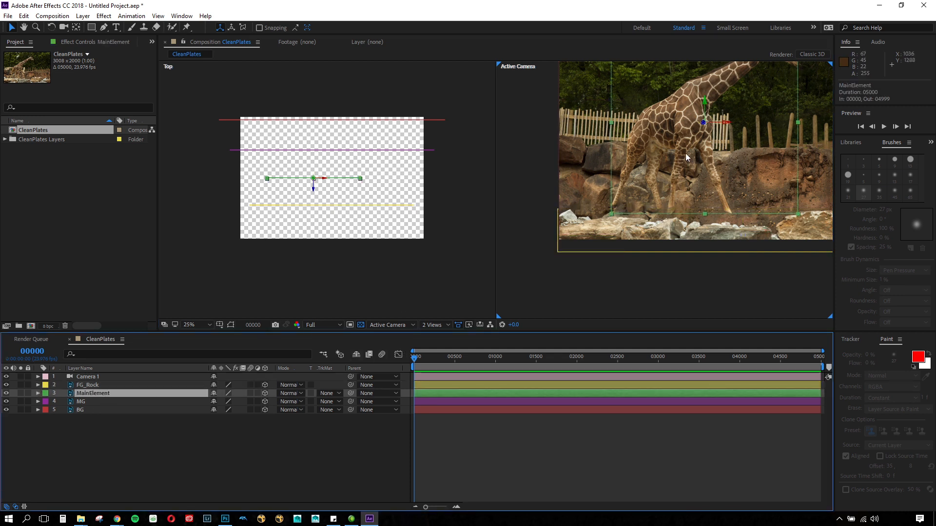
drag(705, 103, 707, 118)
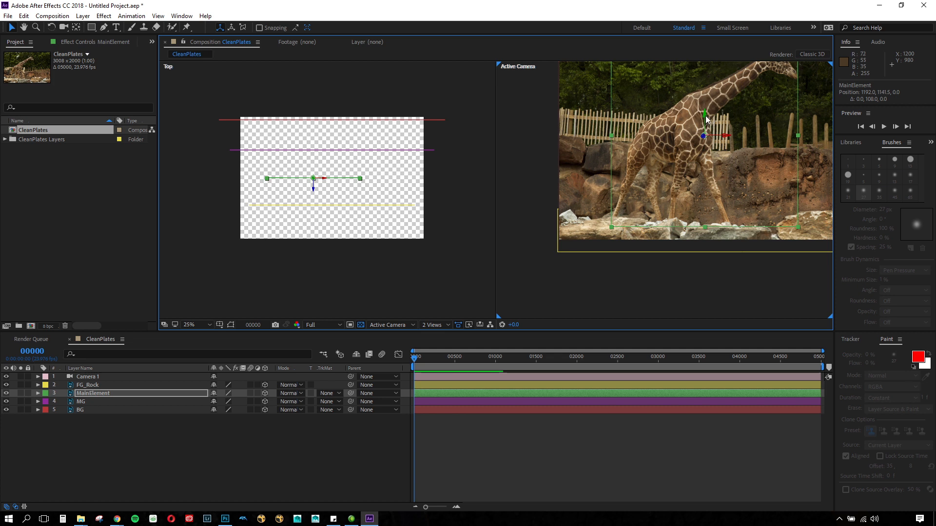
drag(705, 115, 694, 146)
scroll(705, 121, down, 1)
scroll(693, 145, up, 1)
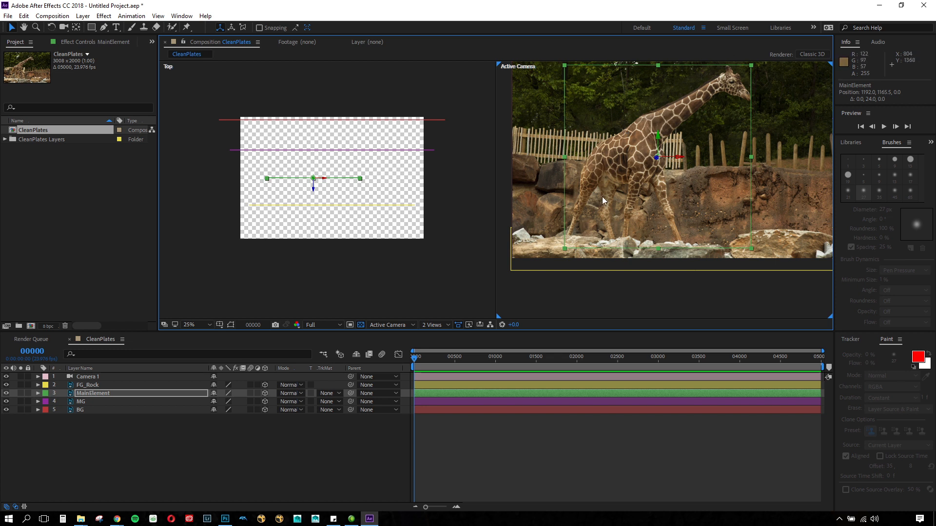
click(349, 426)
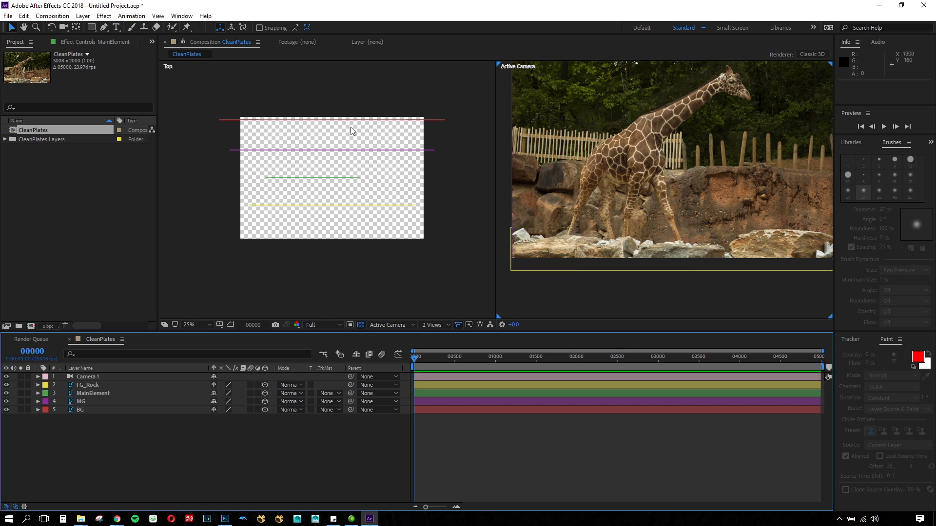
Expand Camera 1's Transform properties and enable Position keyframing at frame 0.
scroll(349, 224, down, 3)
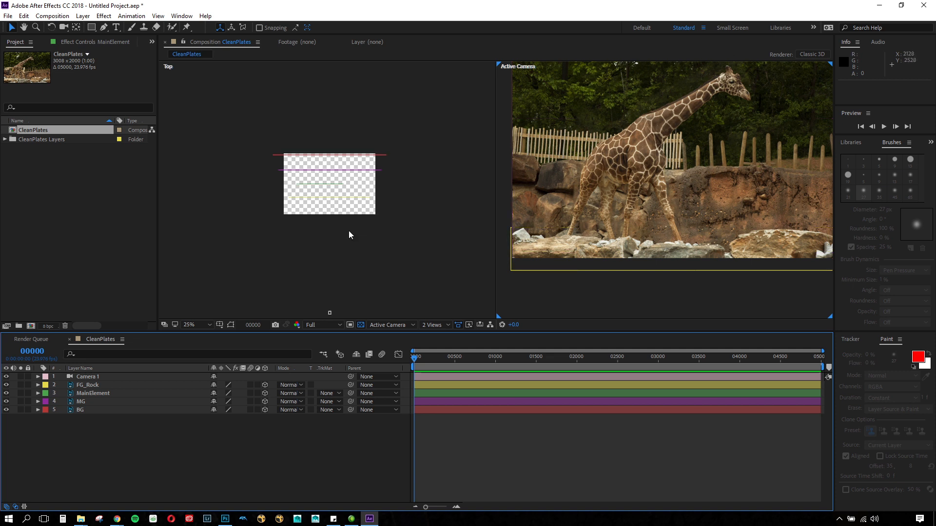
click(329, 312)
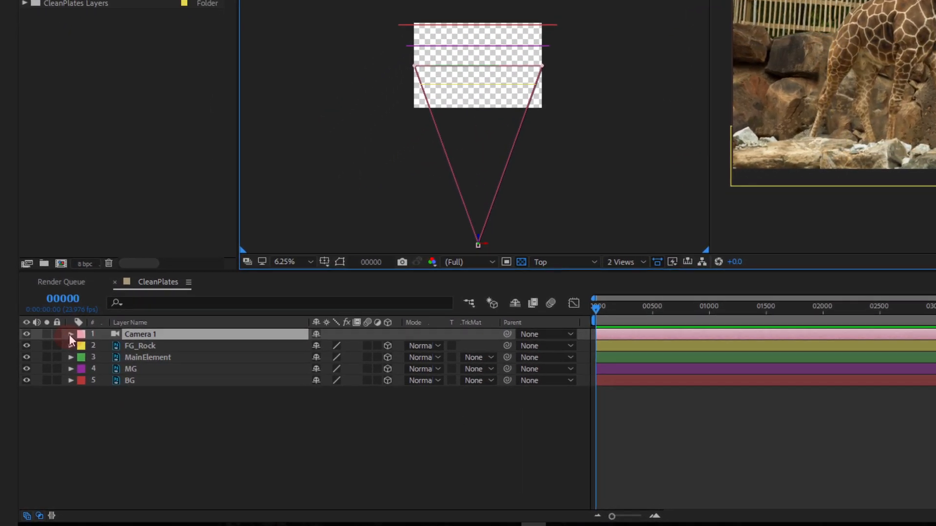
click(58, 350)
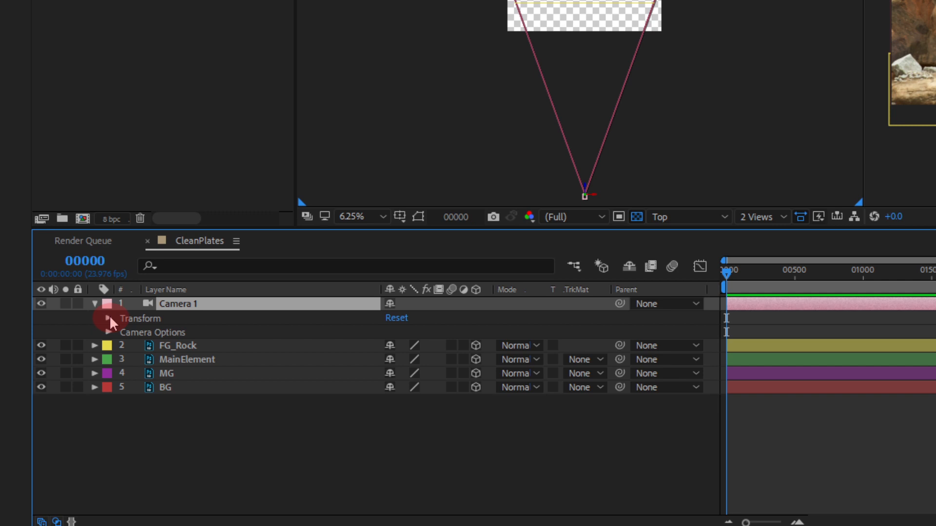
click(108, 319)
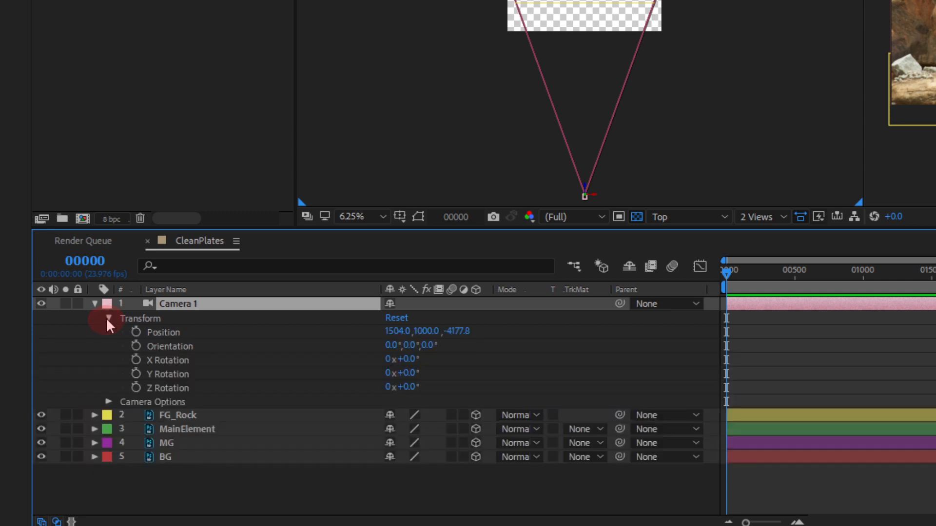
click(160, 336)
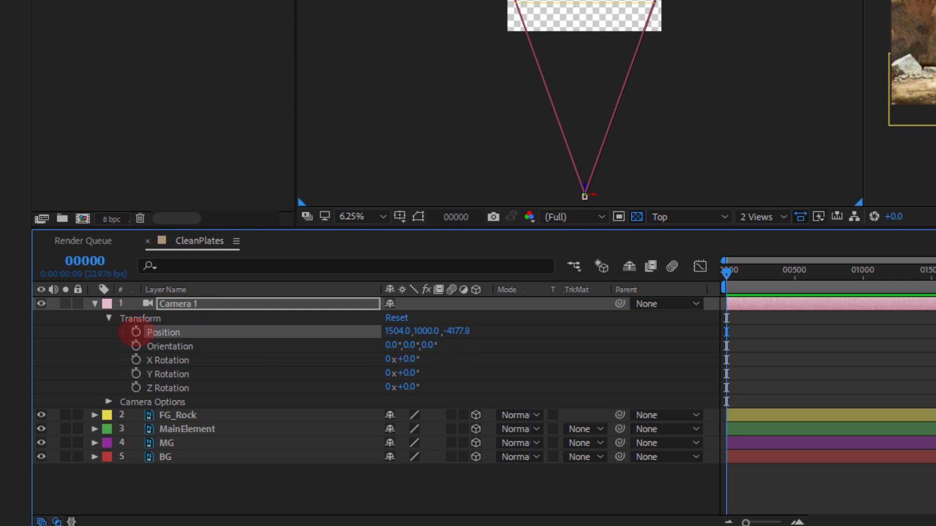
click(135, 332)
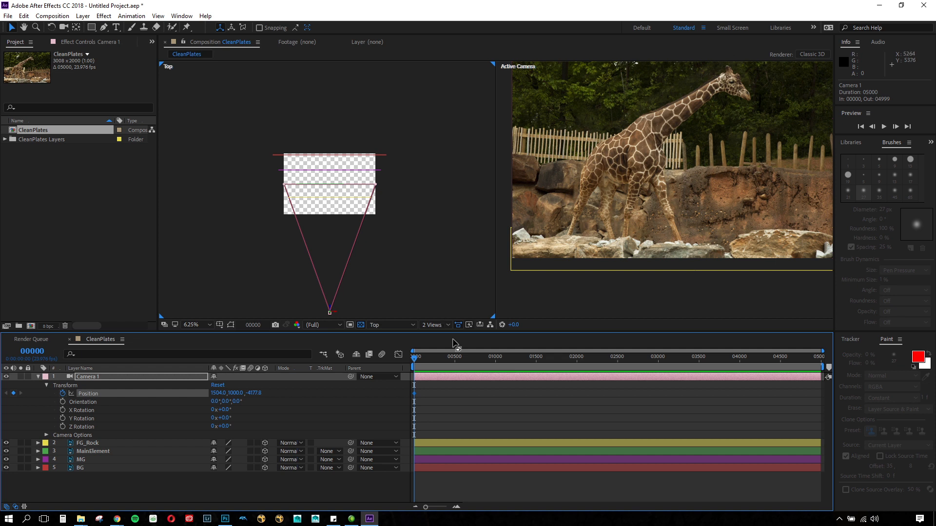
drag(437, 358, 855, 358)
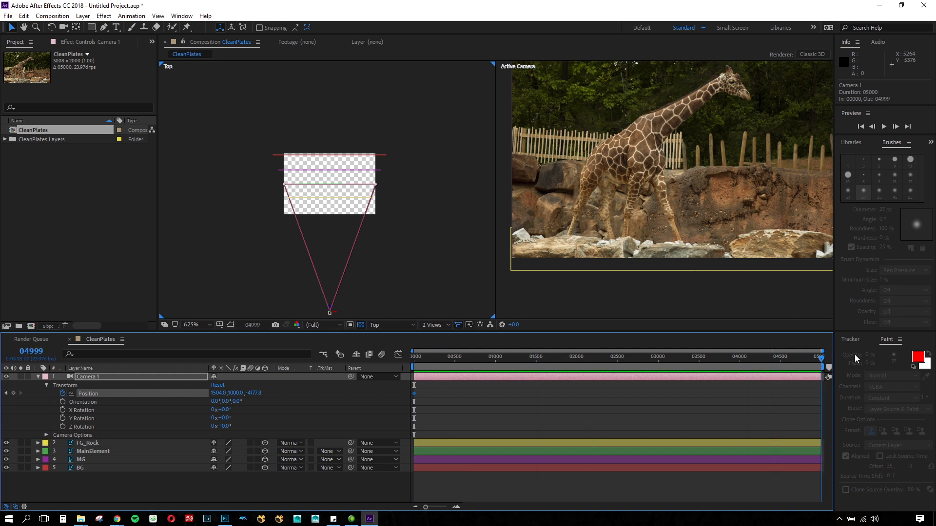
click(596, 364)
drag(596, 363, 440, 362)
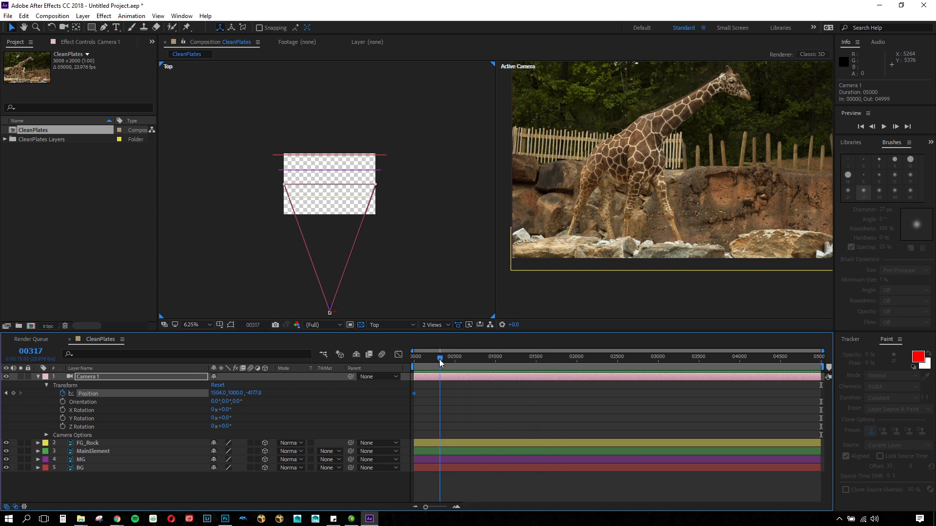
click(251, 490)
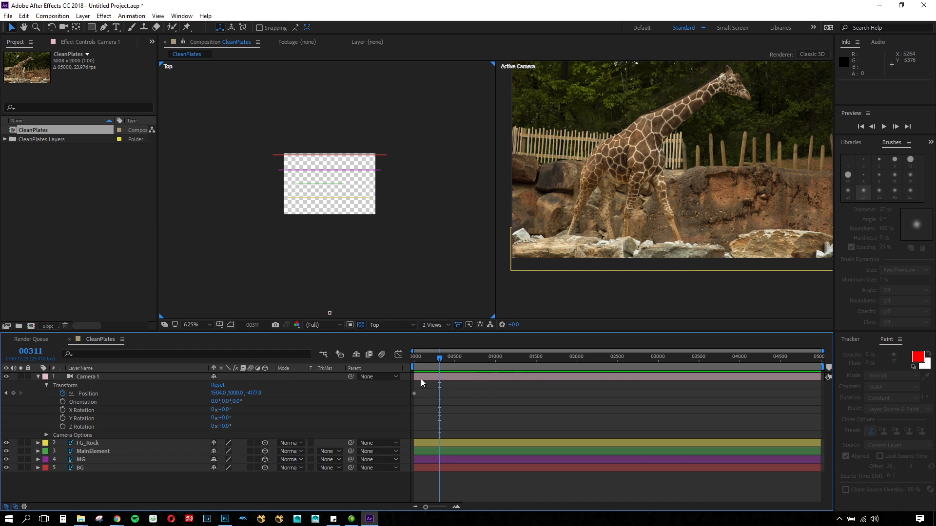
Set the CleanPlates composition's duration to 100 frames and its frame rate to 24 fps.
key(ctrl+k)
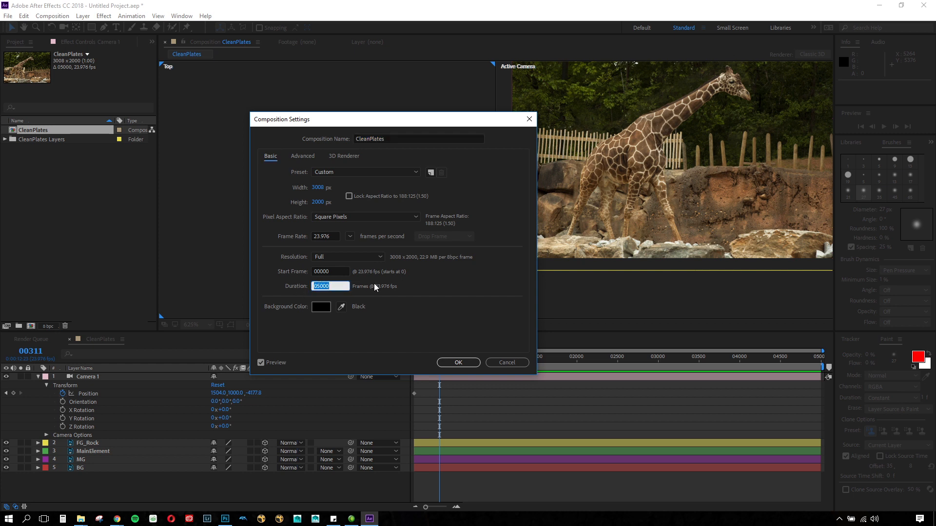
text(100)
click(350, 237)
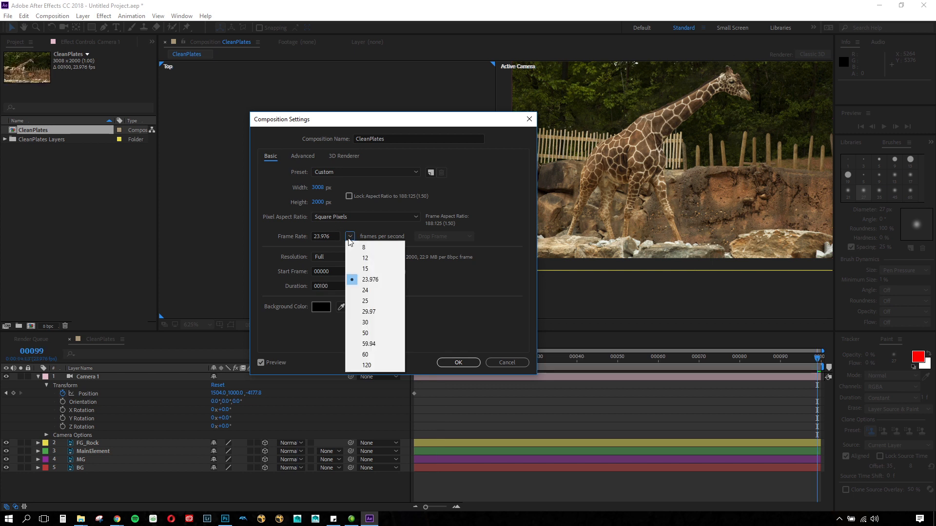
click(381, 291)
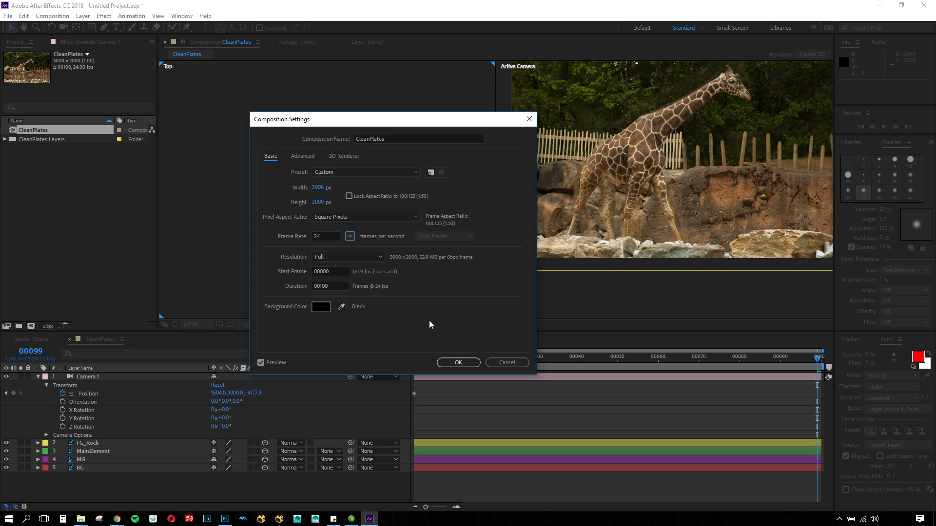
click(459, 363)
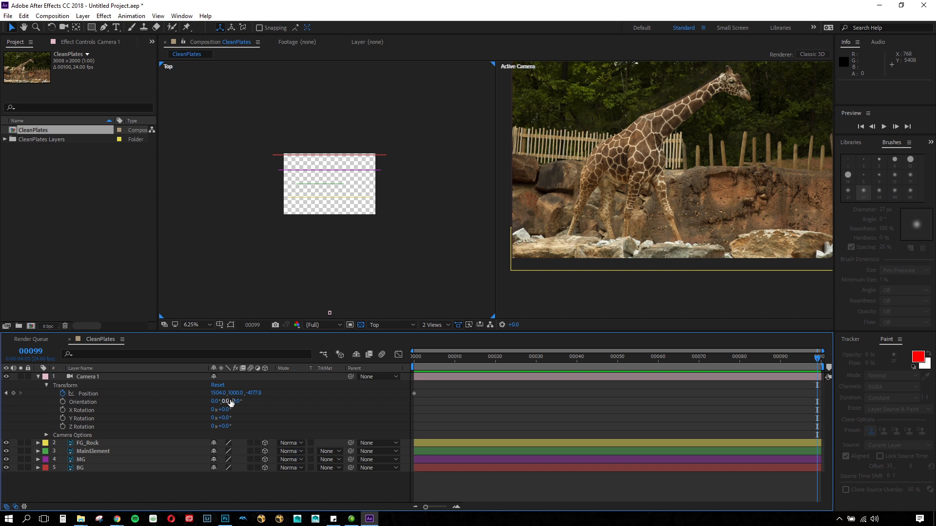
At frame 99, move Camera 1 forward and sideways in the Top view to X 1536 and Z -3873.8.
key(Page_Up)
key(Page_Down)
click(196, 378)
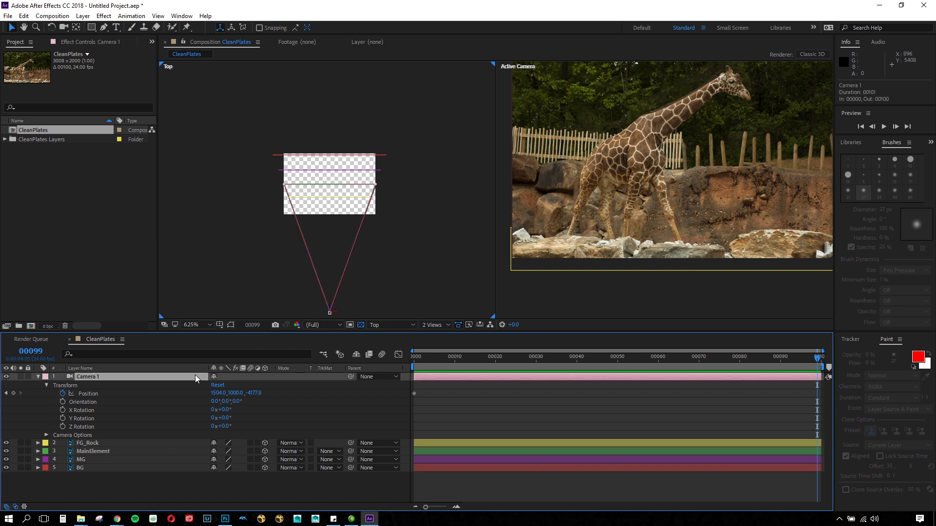
drag(352, 263, 367, 210)
scroll(352, 240, up, 1)
drag(403, 261, 376, 230)
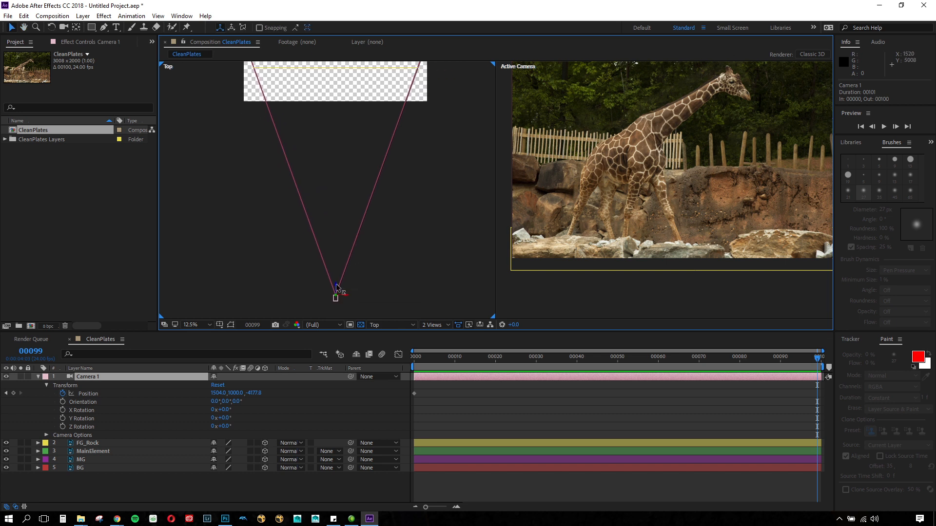
drag(336, 288, 337, 267)
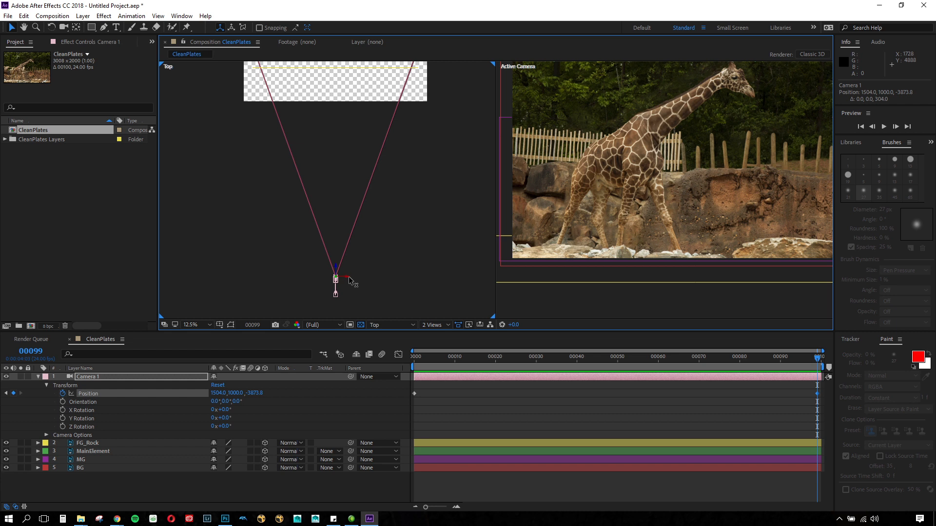
drag(349, 281, 351, 142)
key(period)
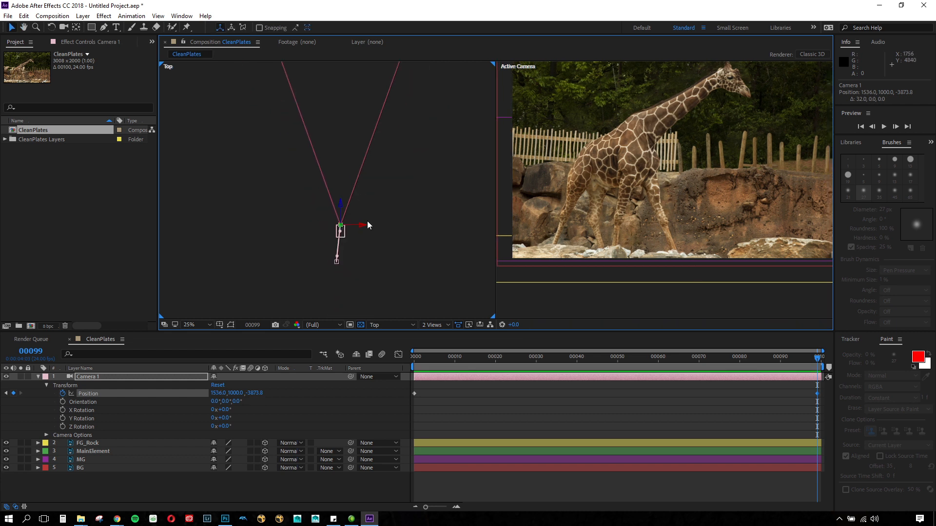
Shift Camera 1 sideways in the Top view to X 1568 at frame 99 and check its motion path.
drag(362, 228, 366, 228)
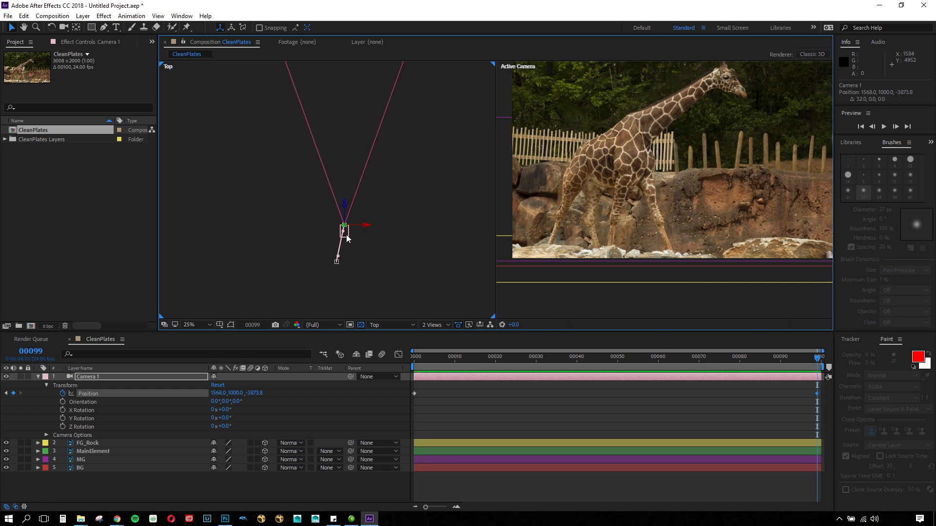
scroll(332, 244, down, 2)
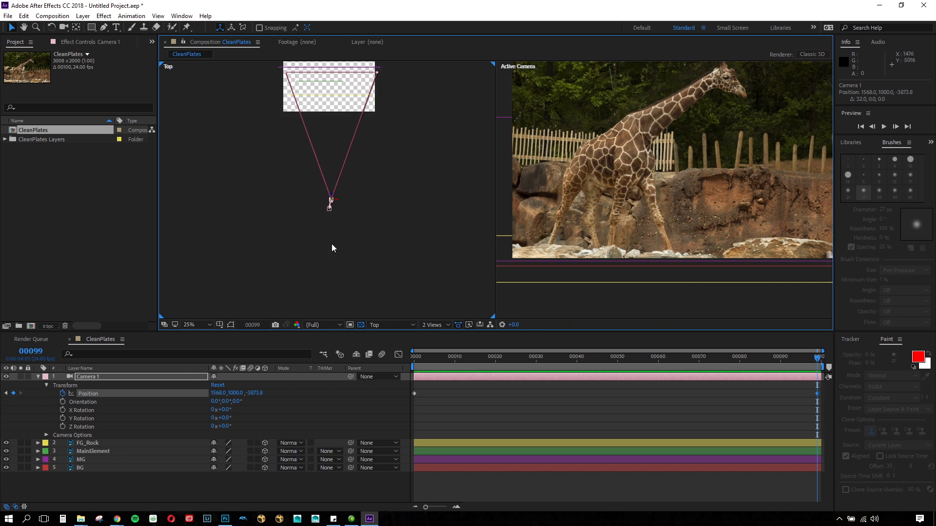
scroll(332, 243, down, 1)
scroll(331, 244, up, 3)
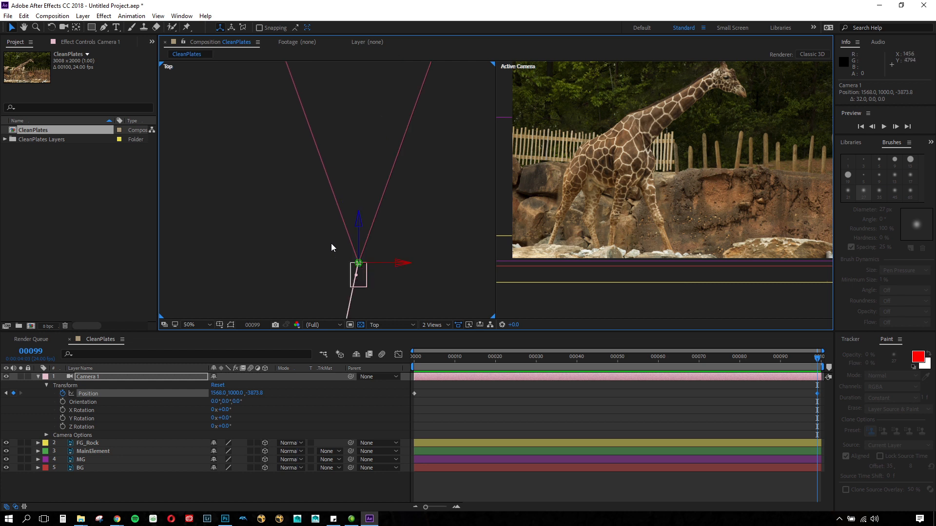
scroll(332, 244, down, 1)
scroll(331, 247, down, 1)
scroll(331, 248, down, 1)
scroll(331, 247, down, 1)
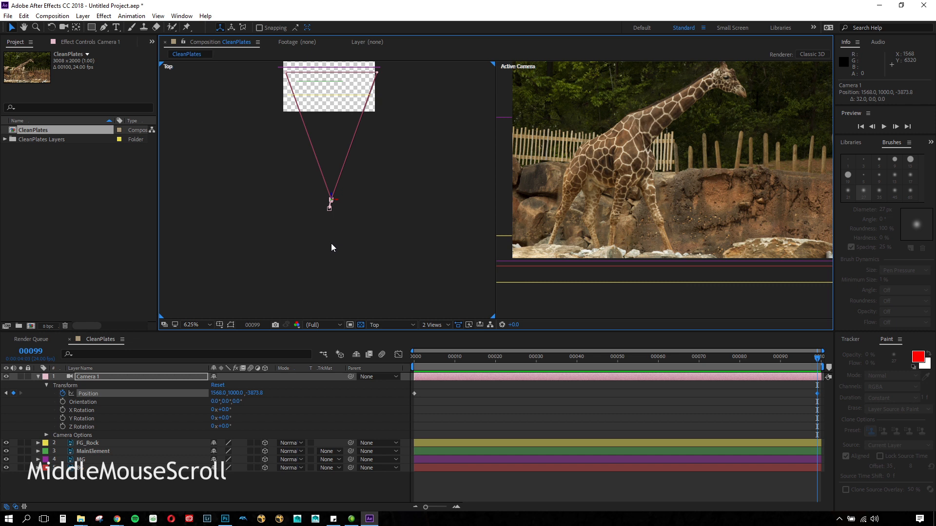
scroll(332, 248, up, 1)
drag(301, 175, 314, 272)
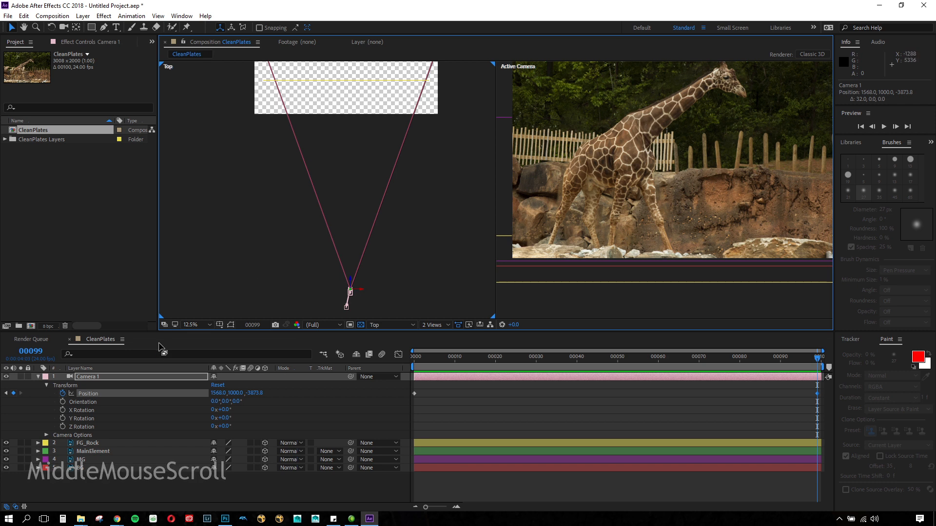
Enable Orientation keyframing for Camera 1 at frame 0 and return to frame 99.
drag(455, 359, 382, 361)
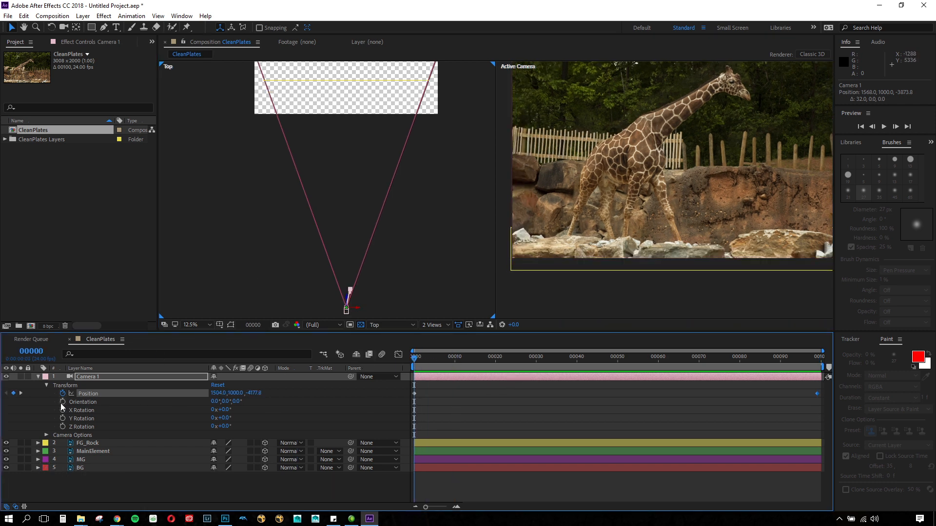
click(63, 403)
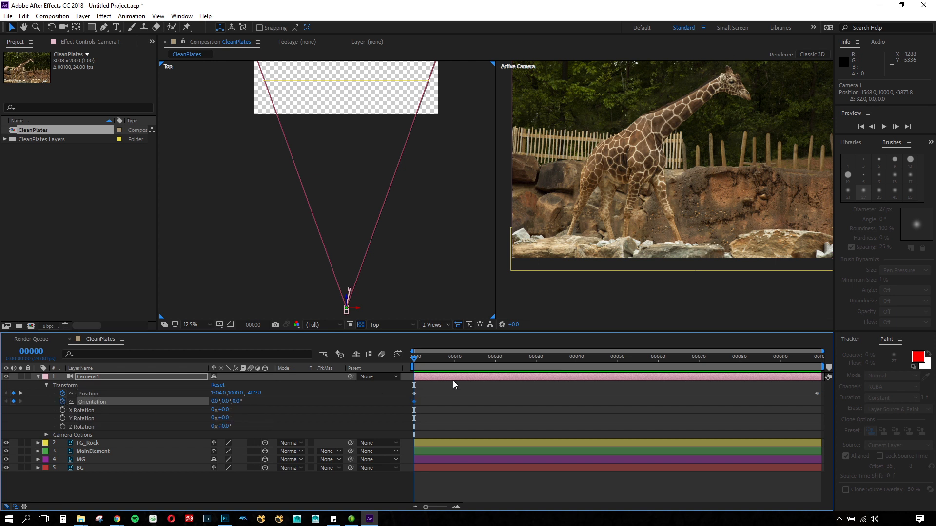
click(462, 358)
key(End)
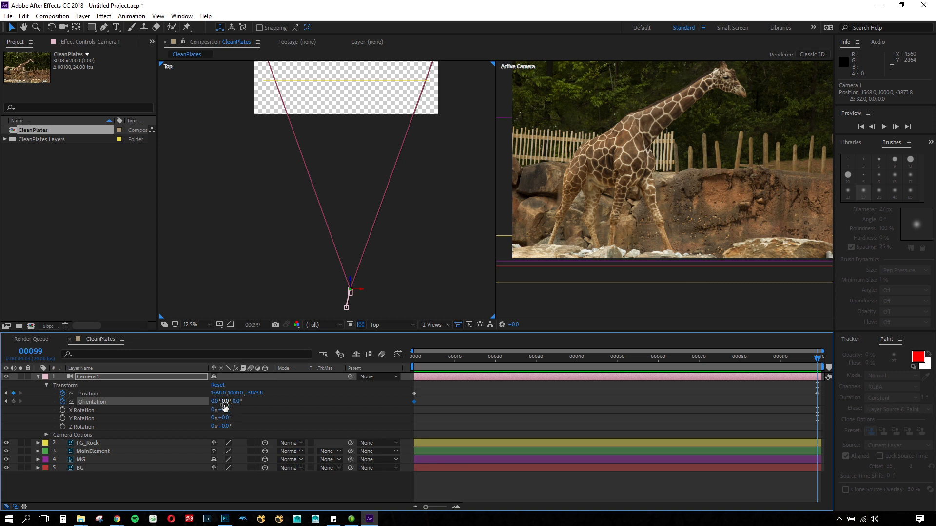
Try to rotate Camera 1 freehand in the Top view with the Rotation tool, and undo the rotation.
click(51, 28)
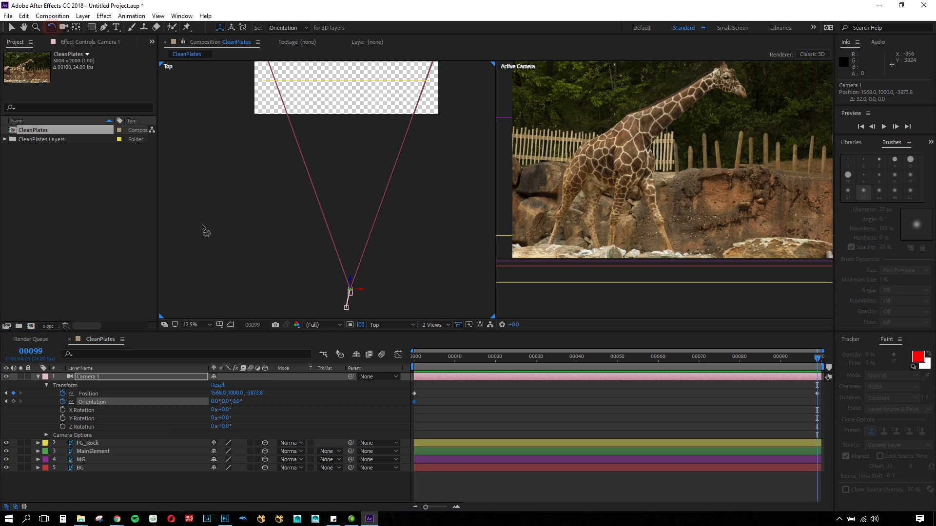
scroll(310, 289, up, 2)
drag(321, 285, 299, 125)
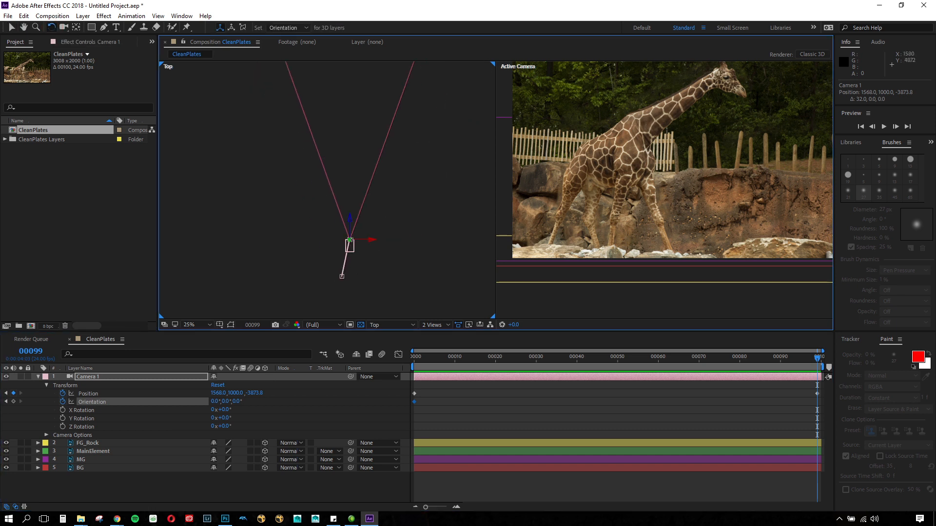
drag(350, 239, 354, 240)
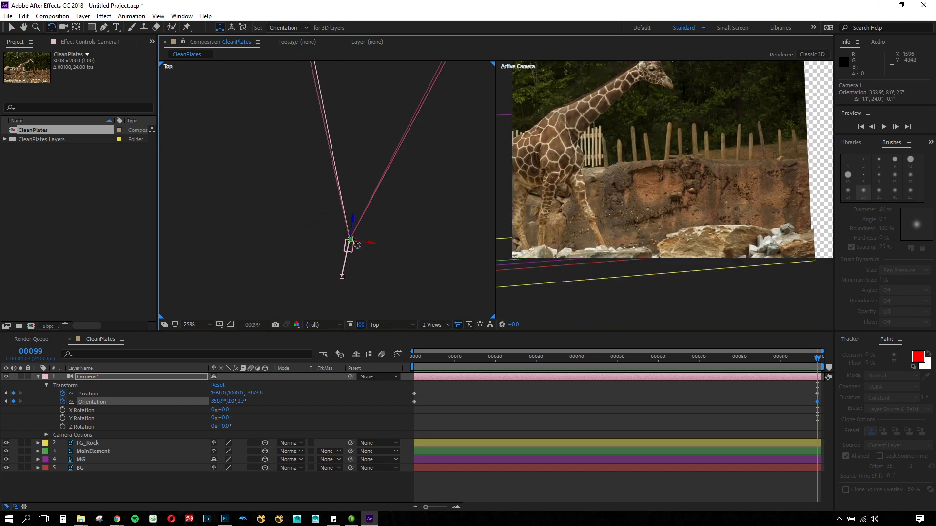
click(355, 238)
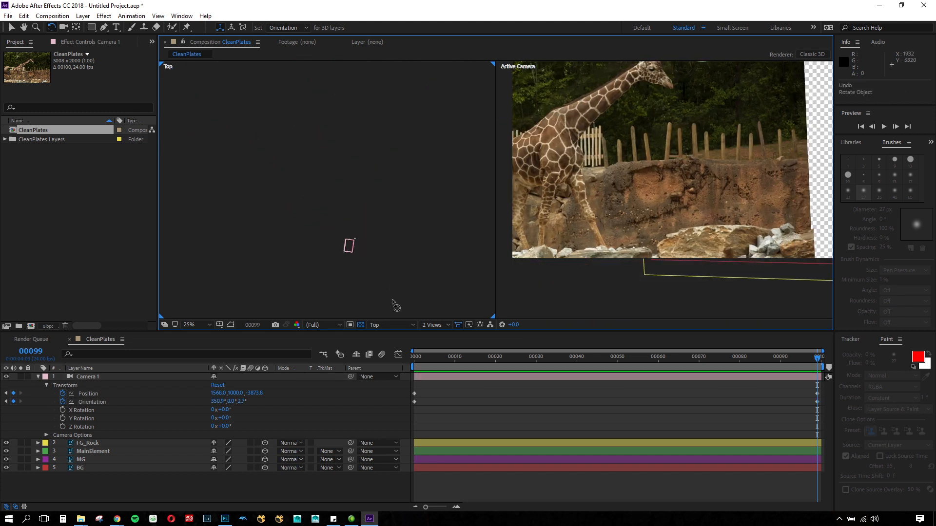
key(ctrl+z)
key(ctrl+z)
key(ctrl+z)
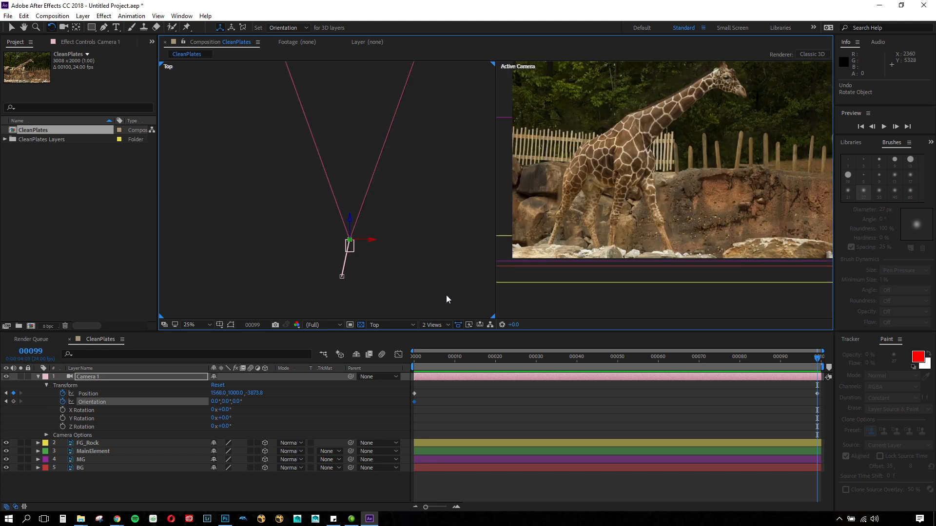
Try Y orientation values of 5, 3, 2 and 1 degrees for Camera 1 at frame 99.
click(225, 402)
text(5)
key(Return)
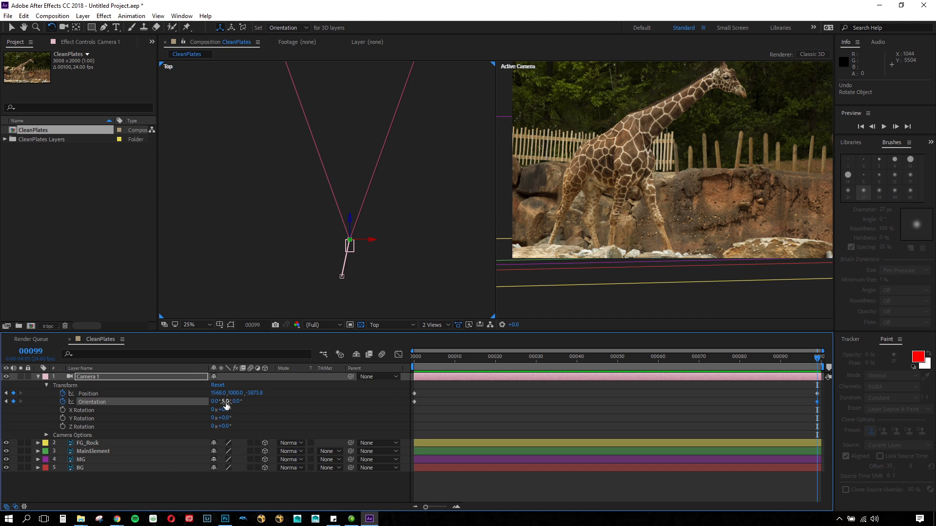
click(226, 402)
text(3)
key(Return)
click(226, 402)
text(2)
key(Return)
click(226, 402)
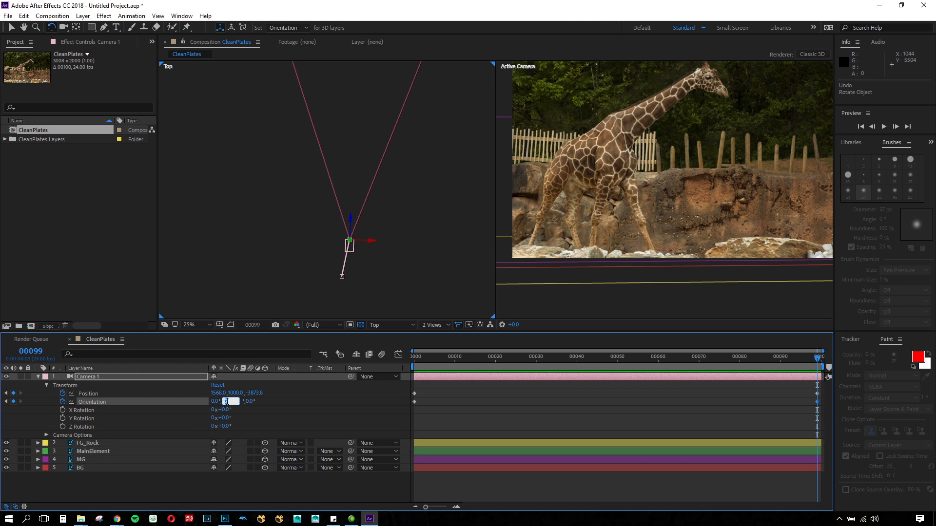
text(1)
key(Return)
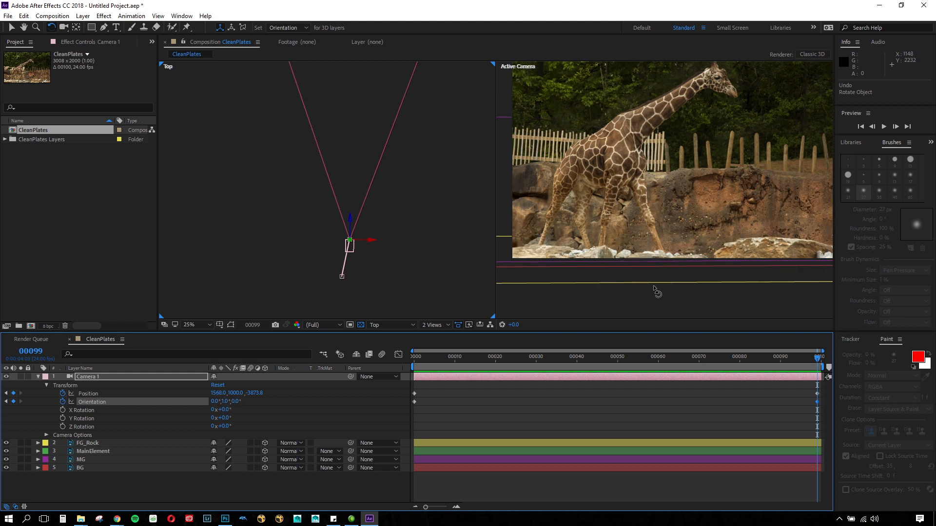
Check the image edge in the Active Camera view and shift Camera 1 sideways to X 1556 at frame 99.
scroll(754, 261, down, 1)
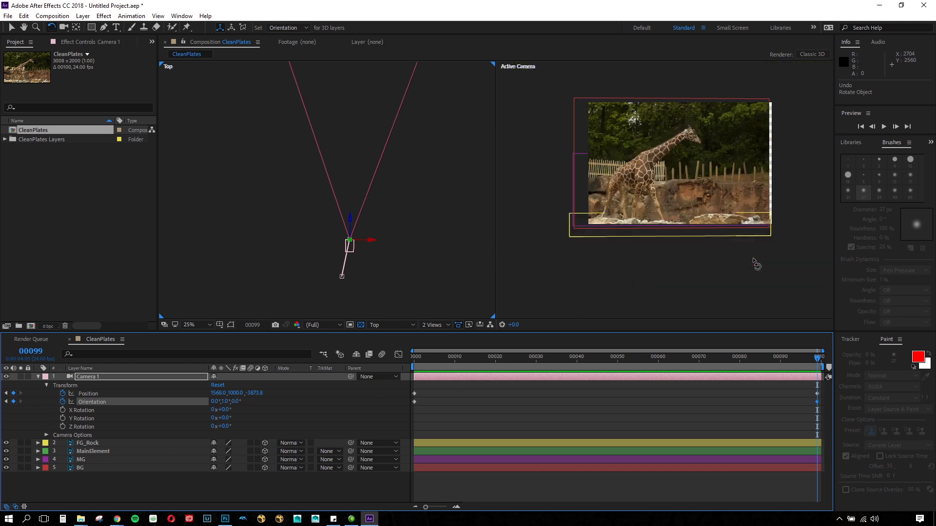
key(v)
scroll(797, 185, up, 1)
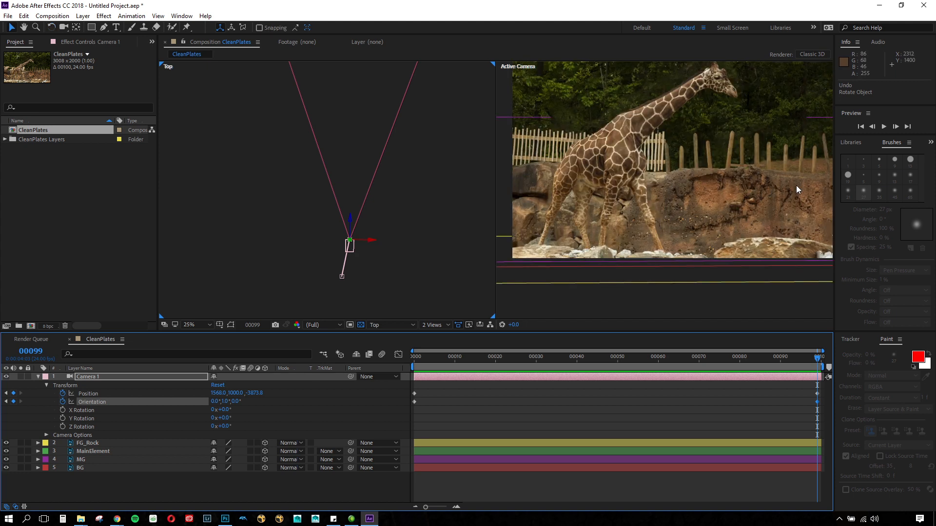
key(space)
drag(757, 185, 640, 187)
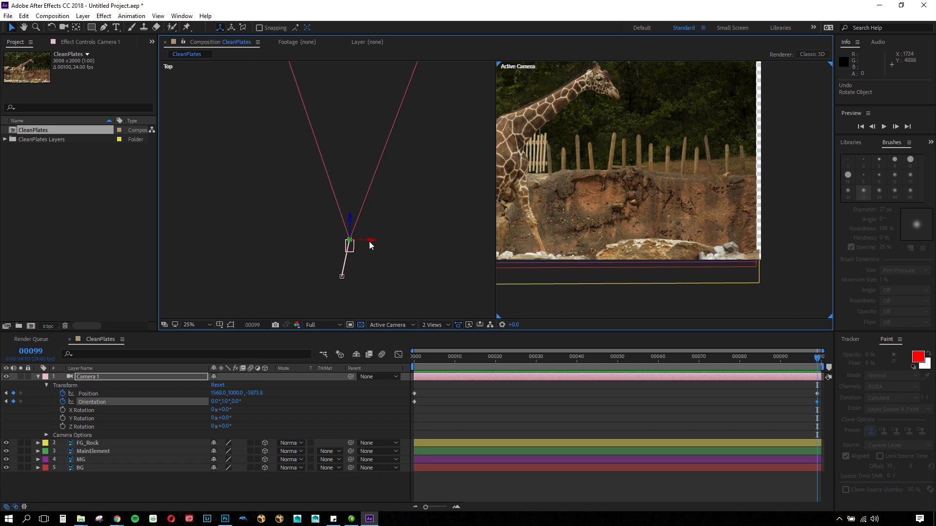
drag(370, 243, 369, 243)
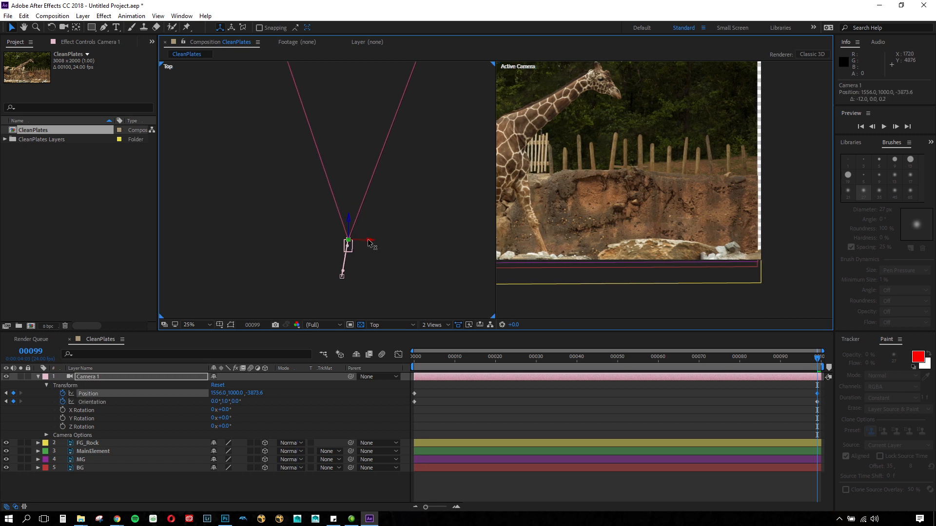
Try a Y orientation of 2 degrees for Camera 1 and undo that change.
click(229, 401)
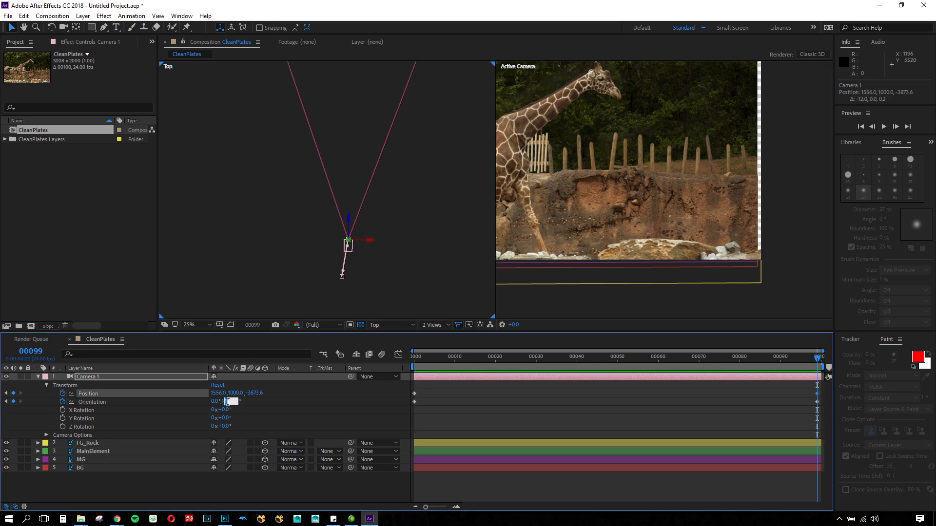
text(2)
key(Return)
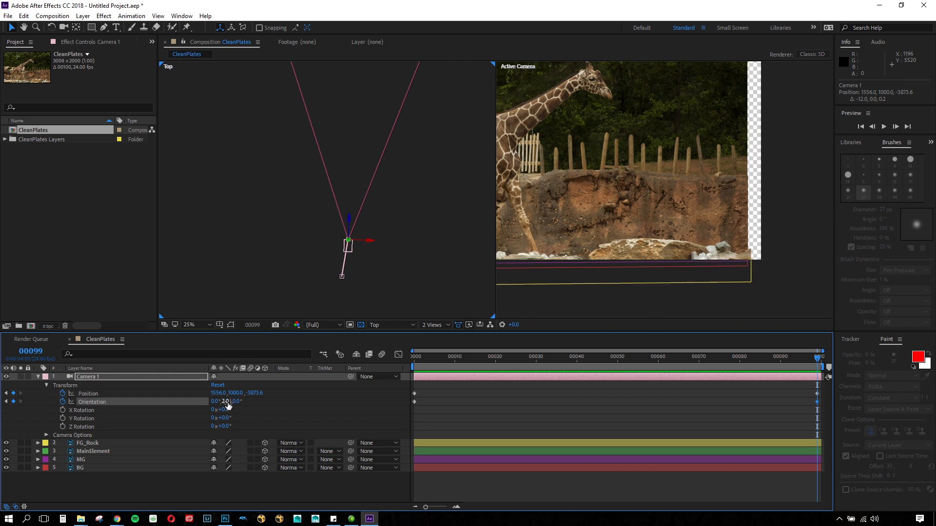
key(ctrl+z)
Set Camera 1's Y orientation to 0.5 degrees at frame 99.
click(226, 401)
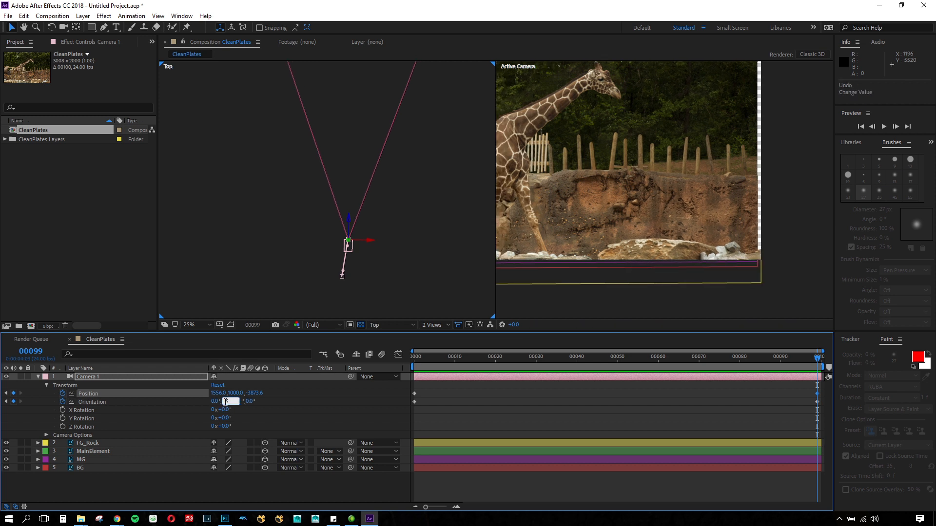
text(0.5)
key(Return)
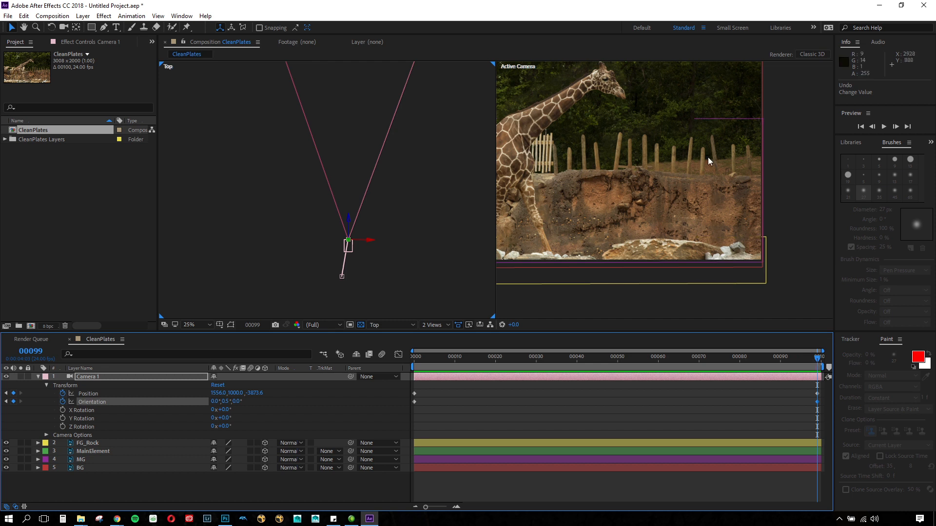
scroll(708, 157, down, 2)
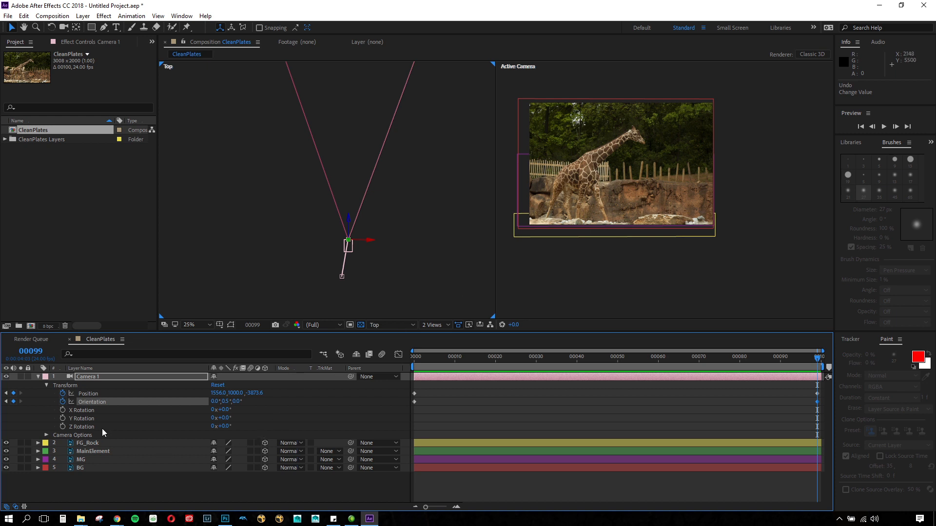
Switch the composition viewer to a single Active Camera view and maximize it.
click(116, 379)
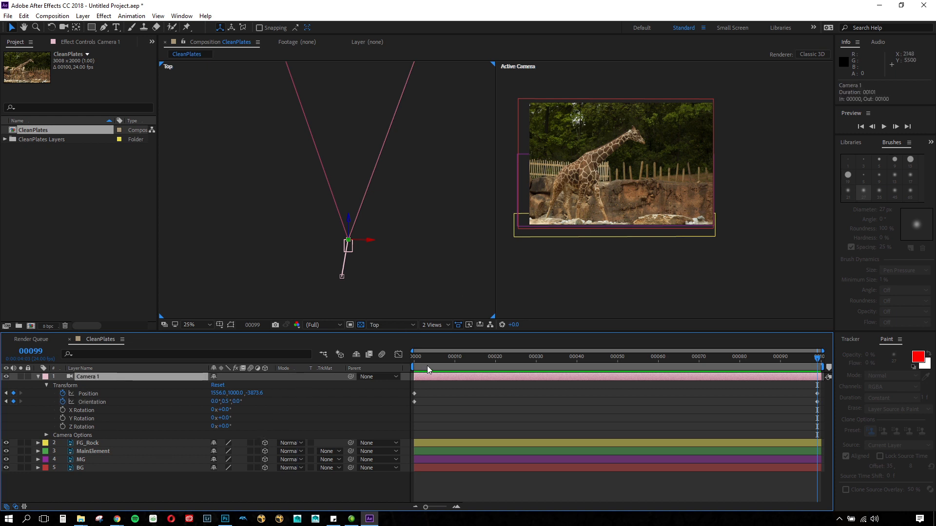
click(440, 326)
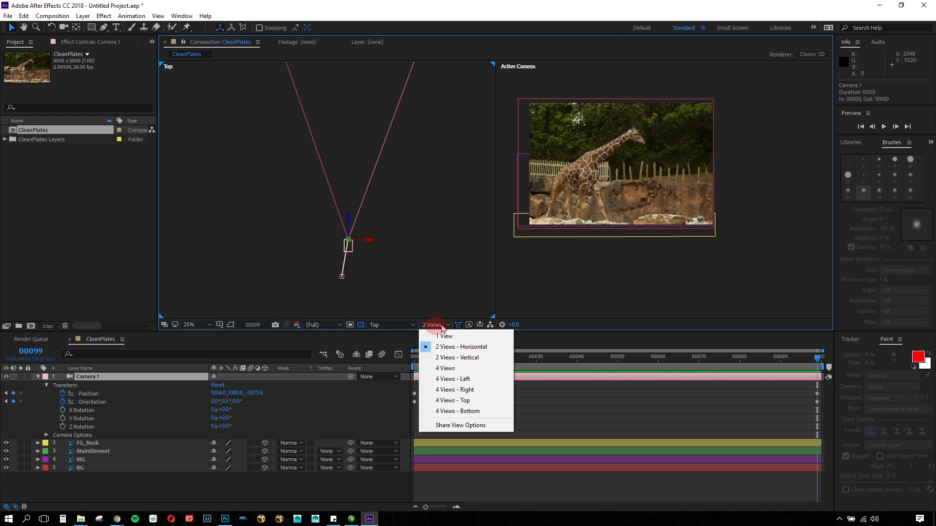
click(445, 337)
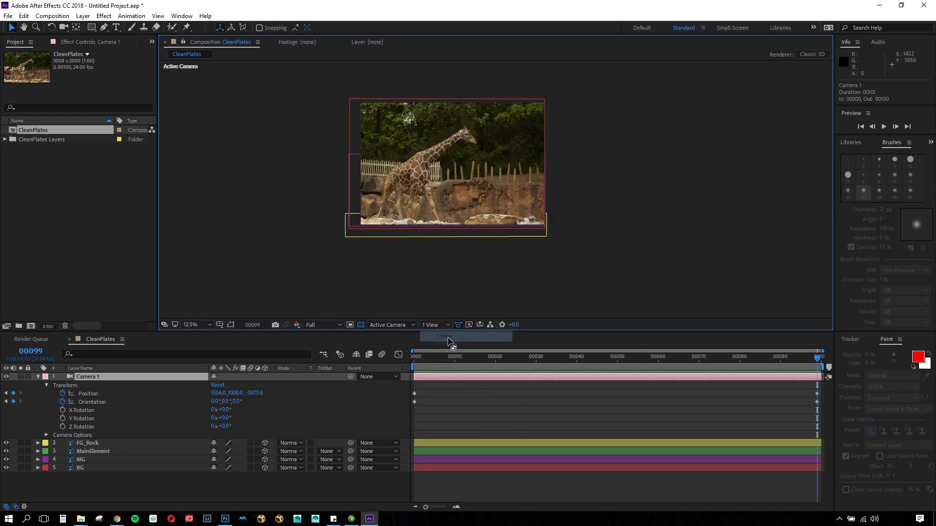
key(grave)
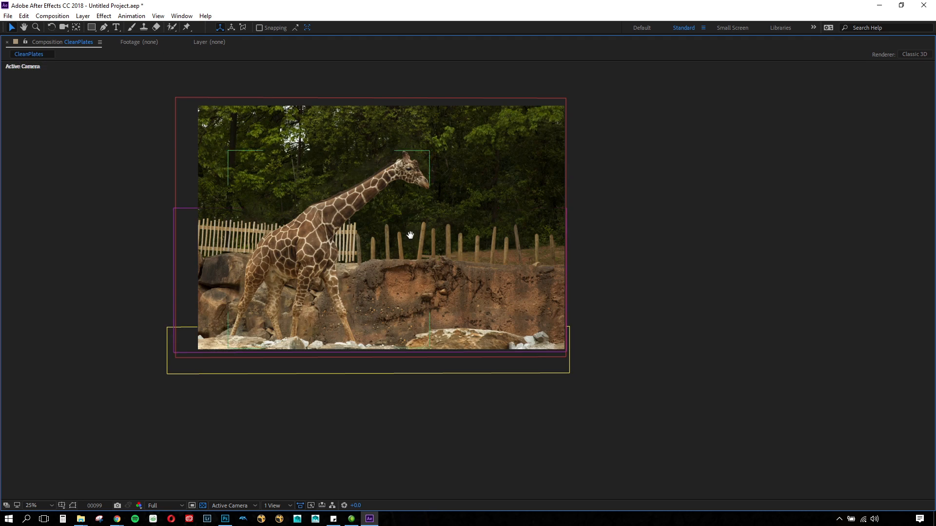
drag(422, 249, 465, 264)
Play back the camera animation in the maximized viewer to inspect the parallax, and restore the workspace layout.
key(space)
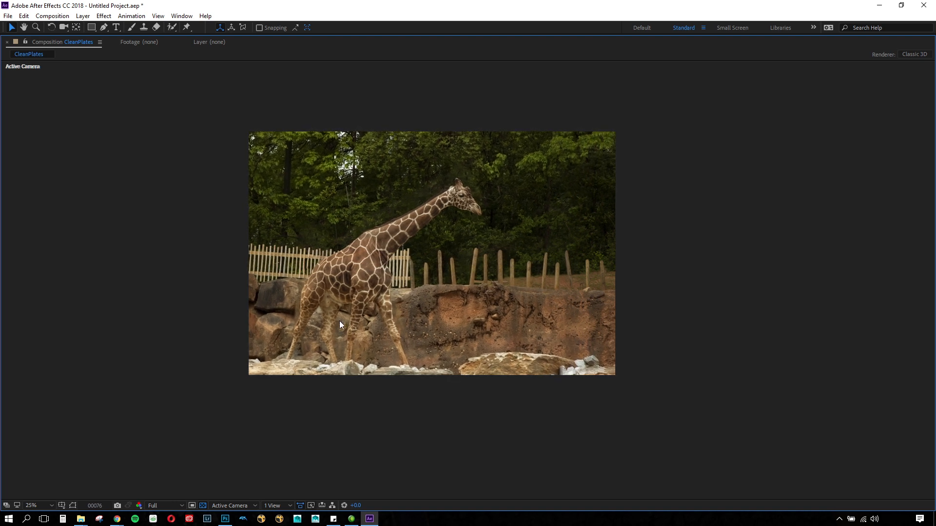
scroll(331, 326, up, 2)
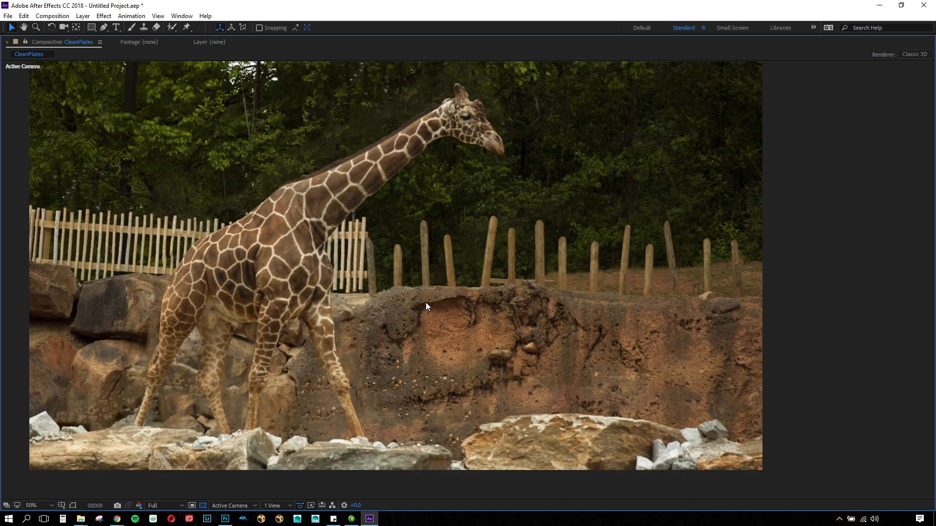
key(space)
scroll(426, 303, down, 2)
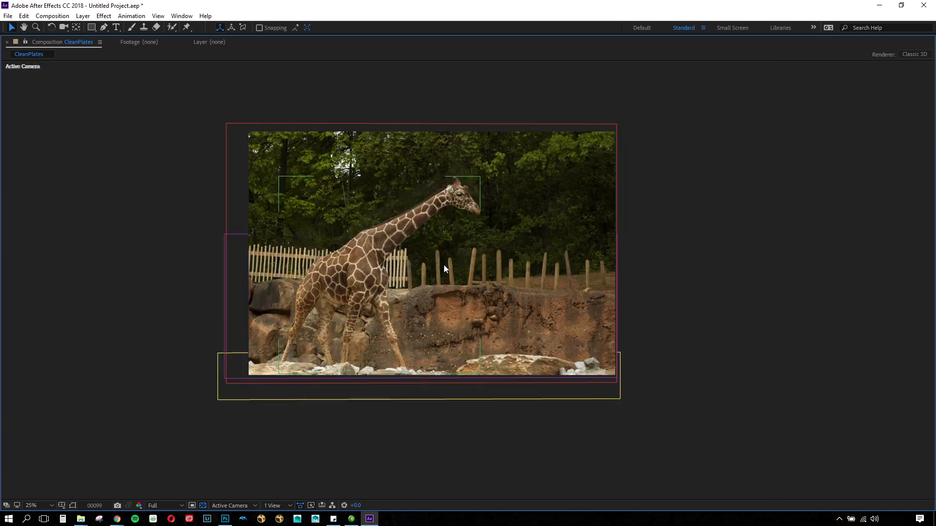
key(grave)
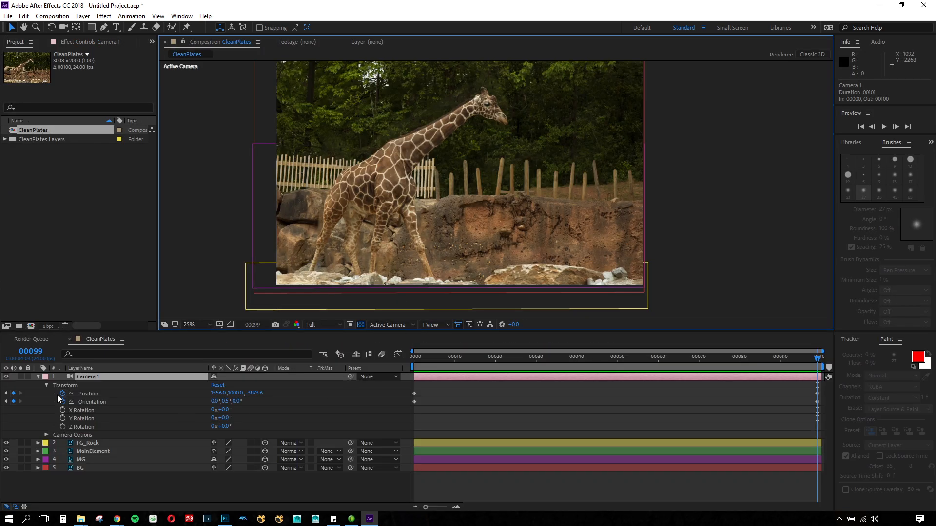
Collapse Camera 1's properties and select the MainElement giraffe layer.
click(38, 377)
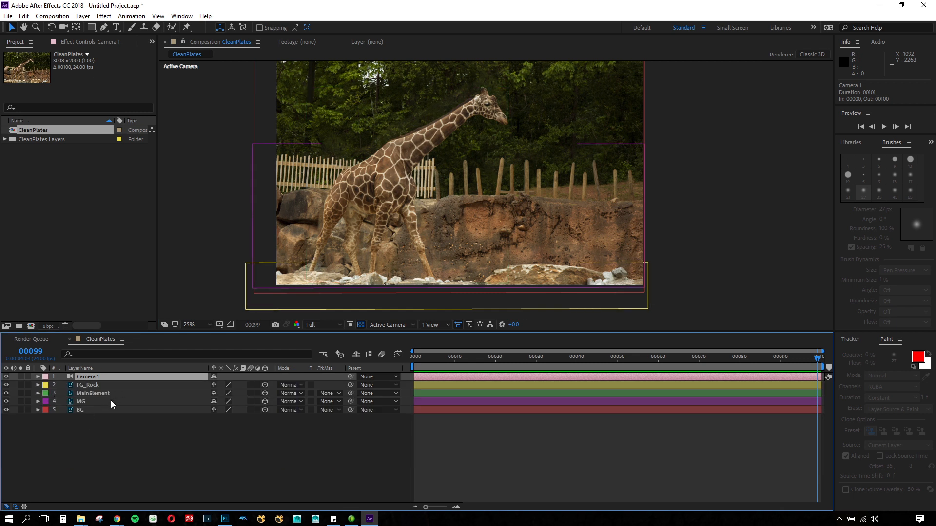
click(104, 394)
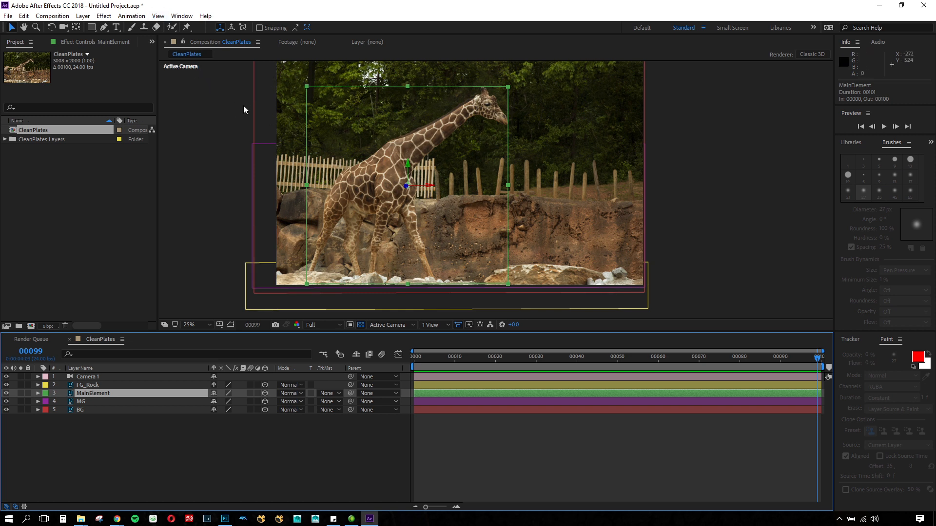
Place puppet pins with the Puppet Pin tool on the MainElement giraffe's head, mid-neck and neck base.
drag(407, 148, 435, 179)
key(v)
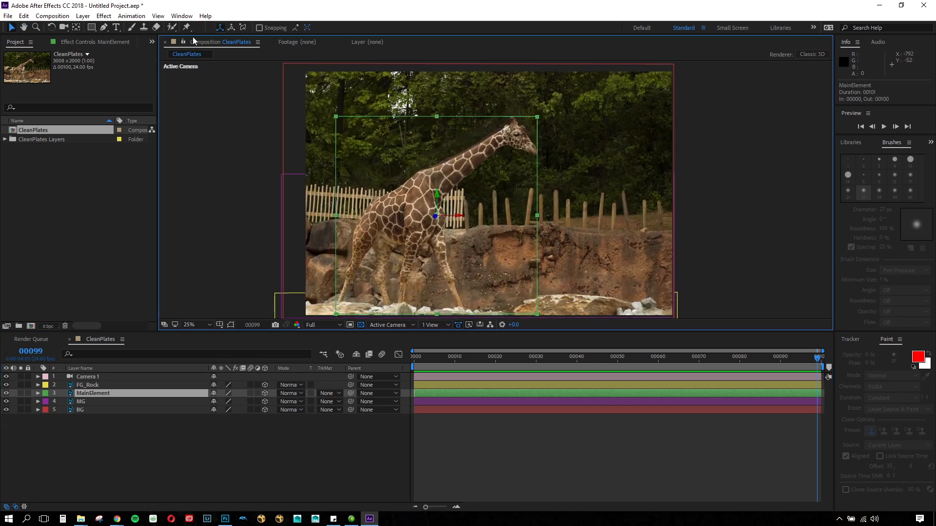
click(187, 27)
drag(268, 306, 249, 283)
key(ctrl+p)
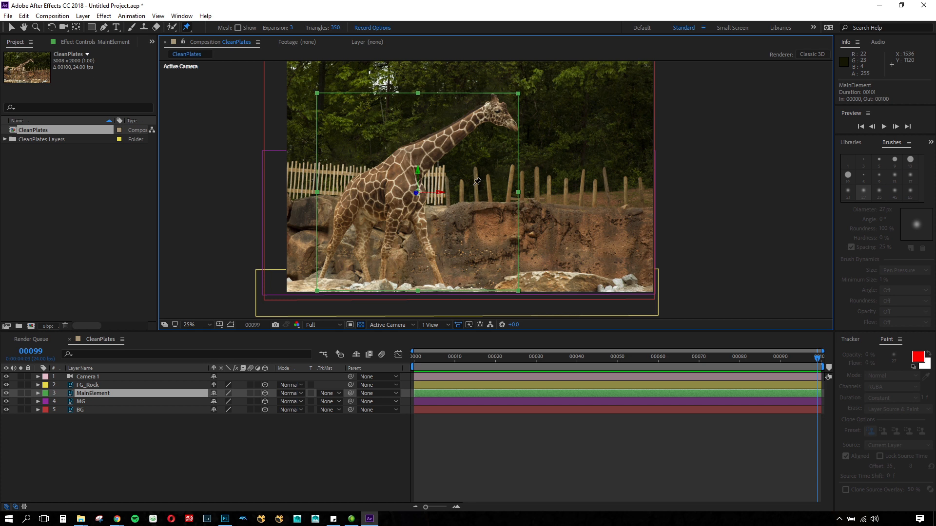
scroll(541, 128, up, 2)
key(h)
mouse_move(507, 130)
mouse_down()
mouse_move(562, 221)
mouse_move(583, 209)
mouse_move(524, 131)
mouse_up()
key(ctrl+p)
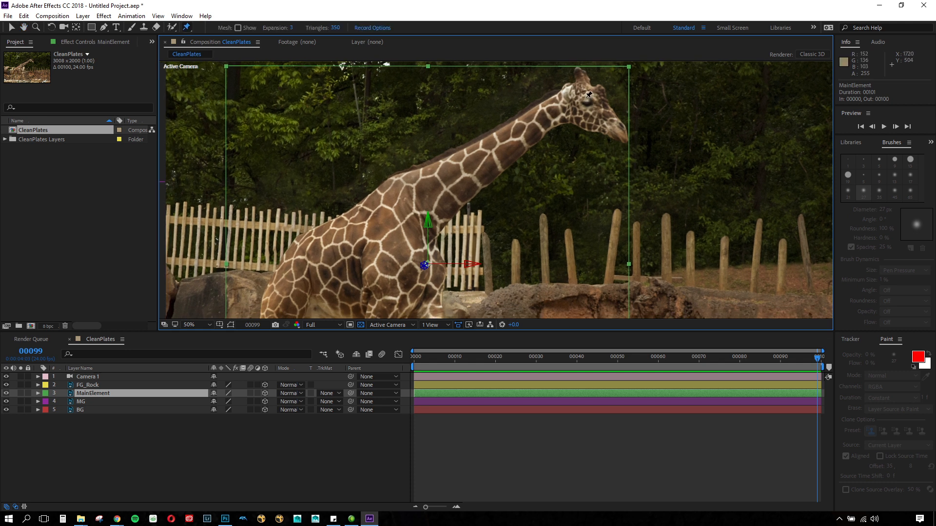
click(584, 99)
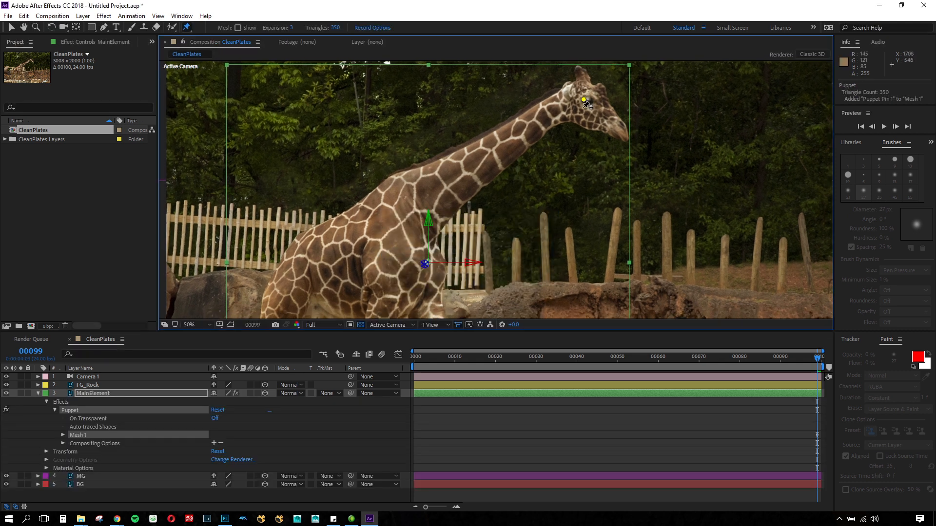
click(491, 148)
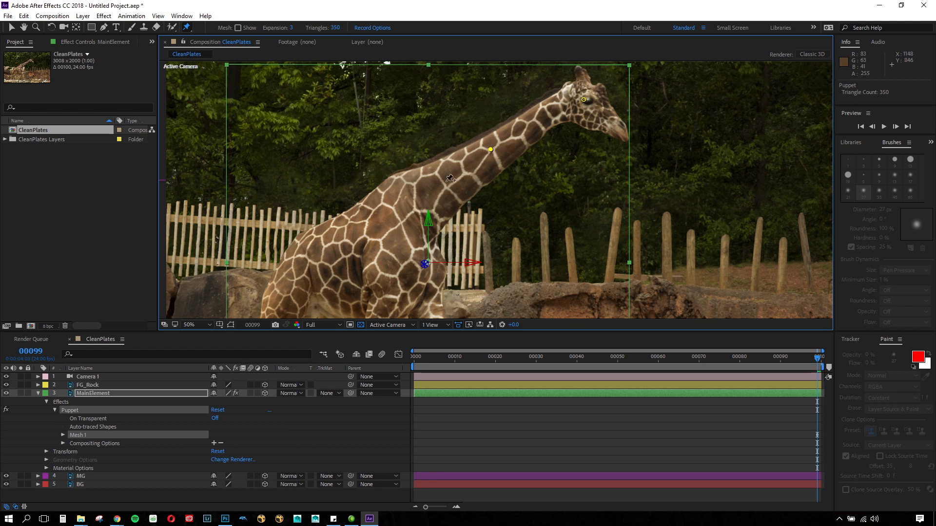
click(410, 207)
Add three puppet pins across the giraffe's torso: at the chest, the belly and the hindquarters.
drag(423, 230, 485, 136)
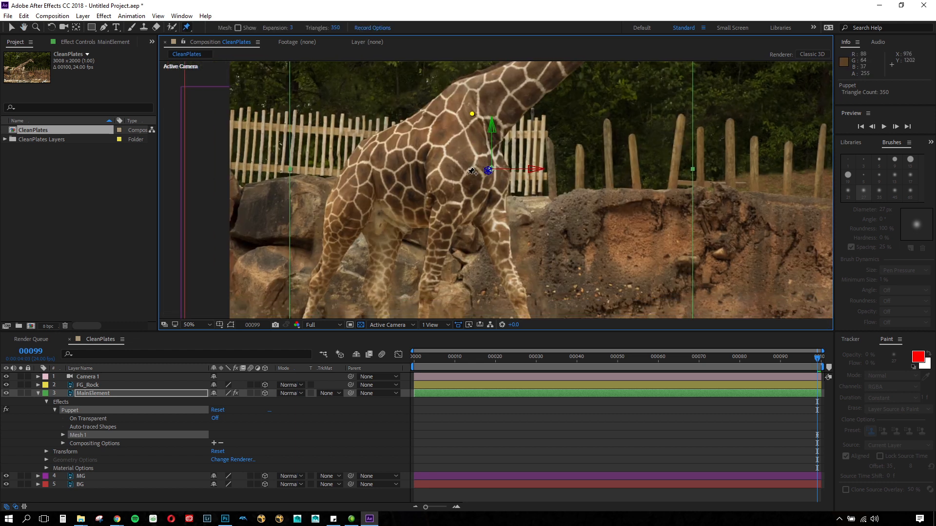
click(467, 174)
click(403, 175)
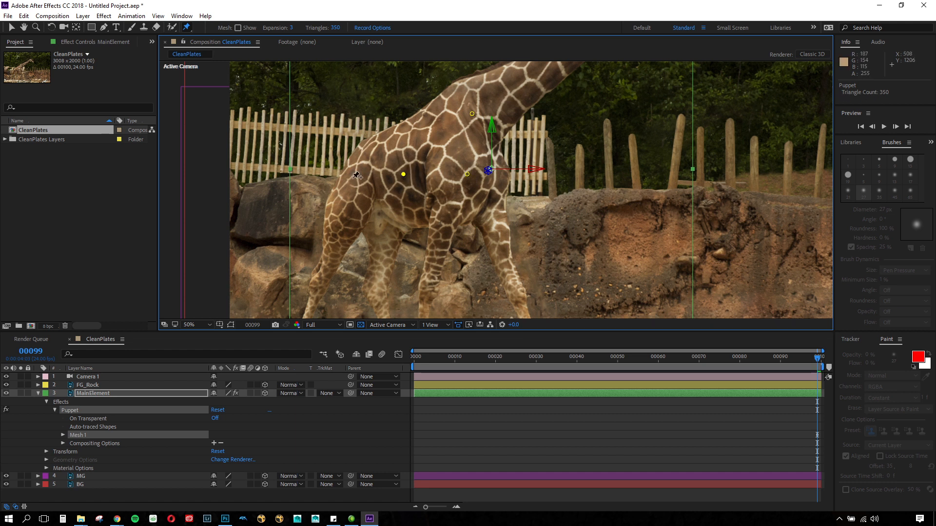
click(348, 188)
Add a puppet pin at the knee of each of the giraffe's four legs.
drag(355, 238, 374, 165)
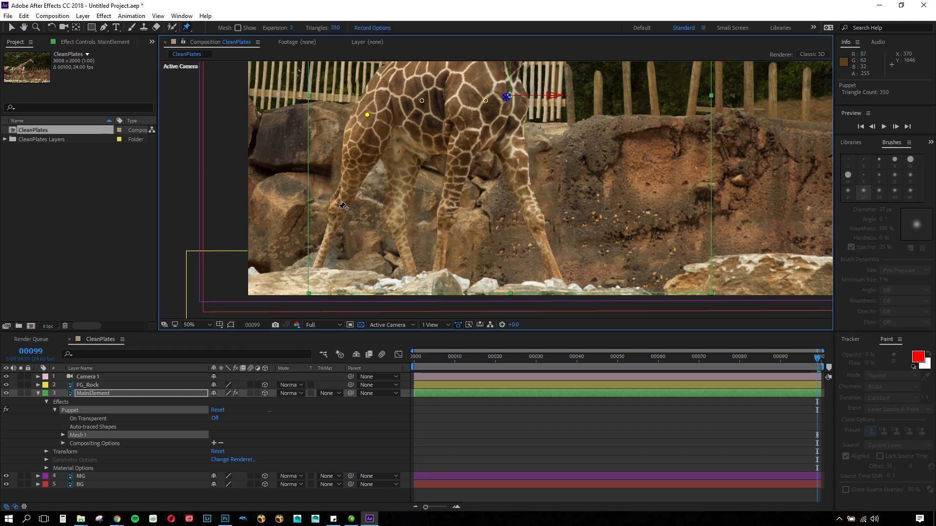
click(338, 208)
click(394, 210)
click(445, 212)
click(533, 216)
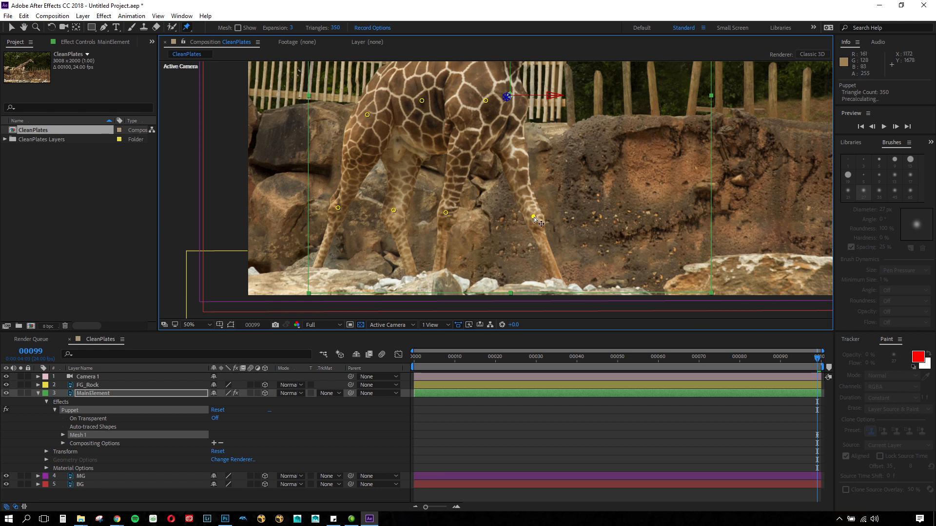
Add a puppet pin at each of the giraffe's four feet.
click(557, 279)
click(439, 277)
click(412, 279)
click(314, 268)
drag(472, 97, 422, 260)
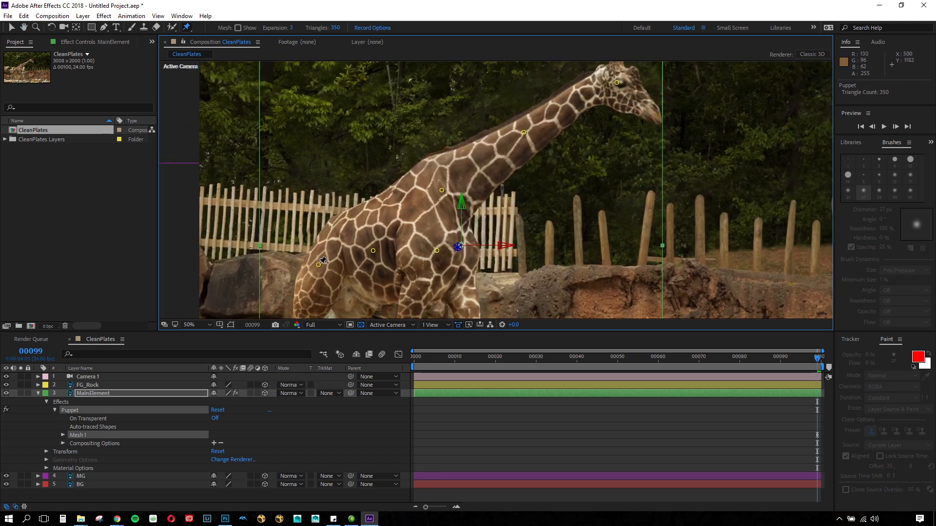
Expand MainElement's Puppet effect down to Mesh 1's Deform group to list the puppet pins.
click(93, 393)
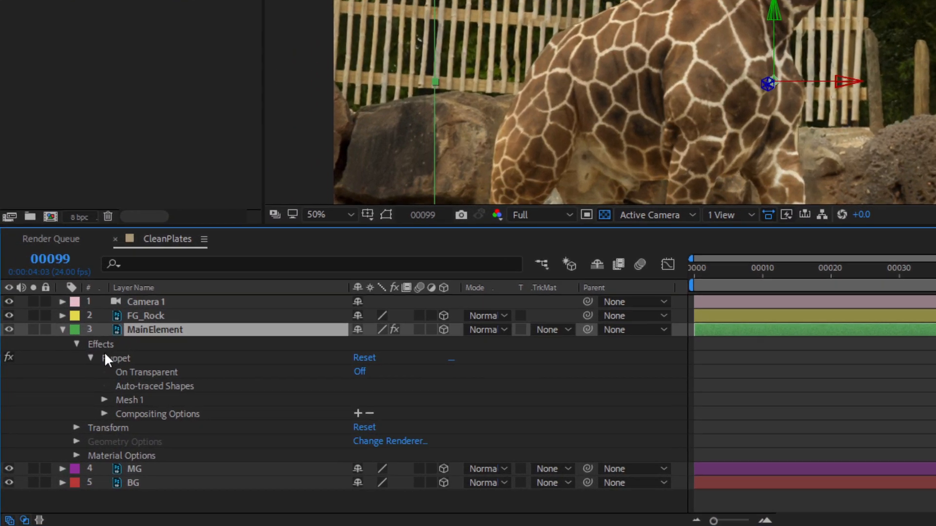
click(79, 344)
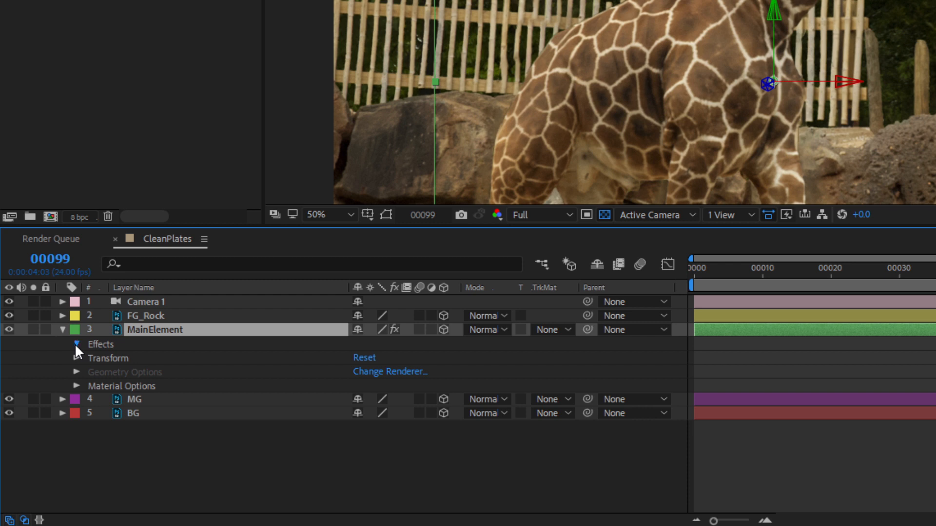
click(75, 344)
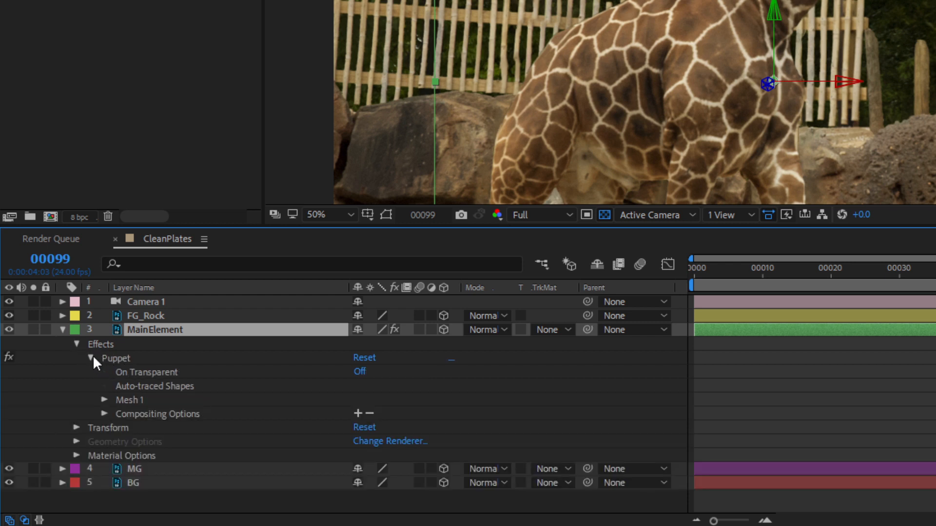
click(91, 358)
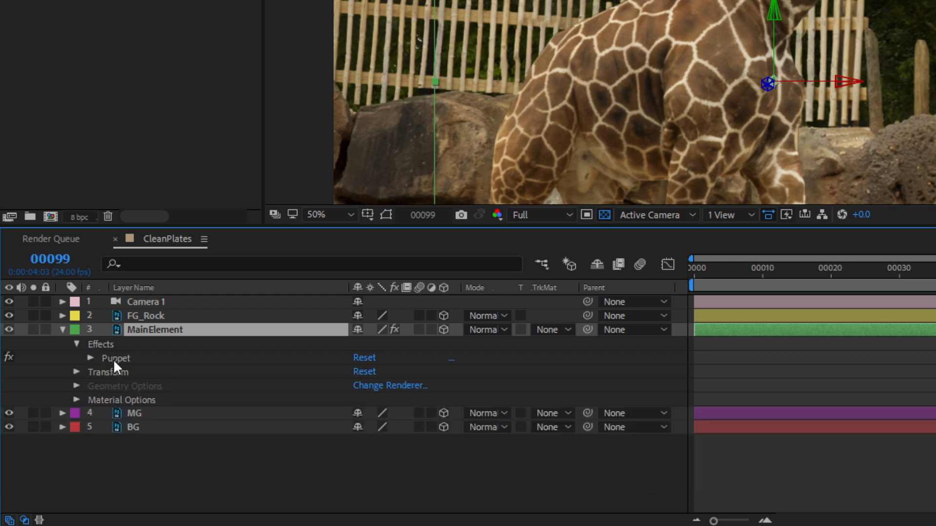
click(91, 358)
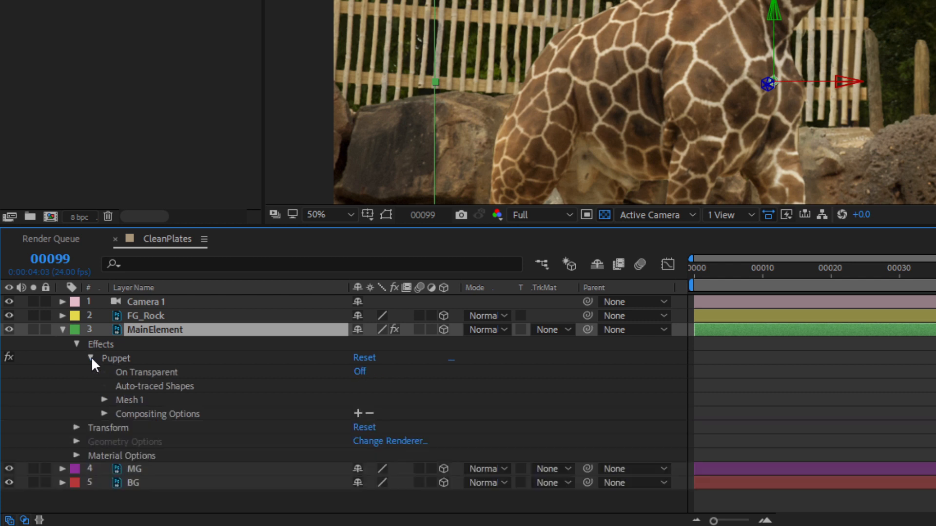
click(104, 400)
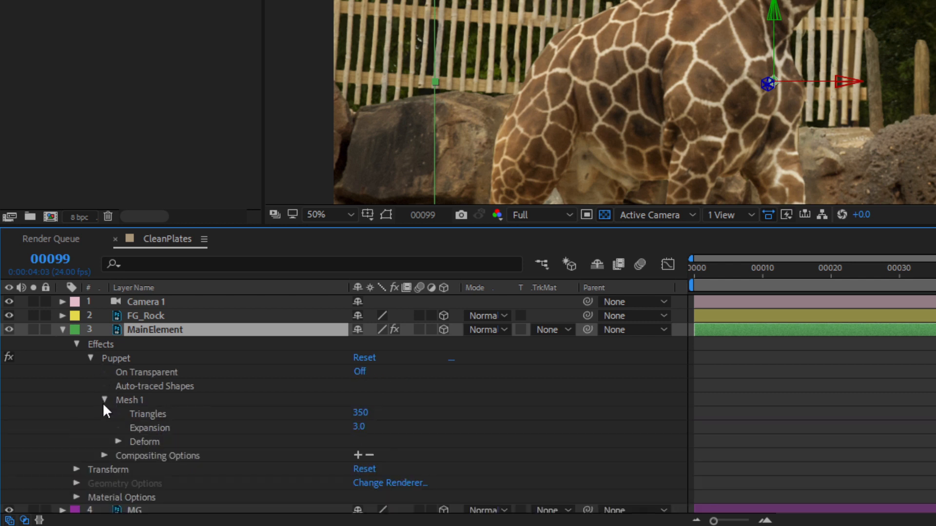
click(117, 441)
Select puppet pins one at a time from Puppet Pin 14 to Puppet Pin 4 to identify their locations on the giraffe.
click(170, 323)
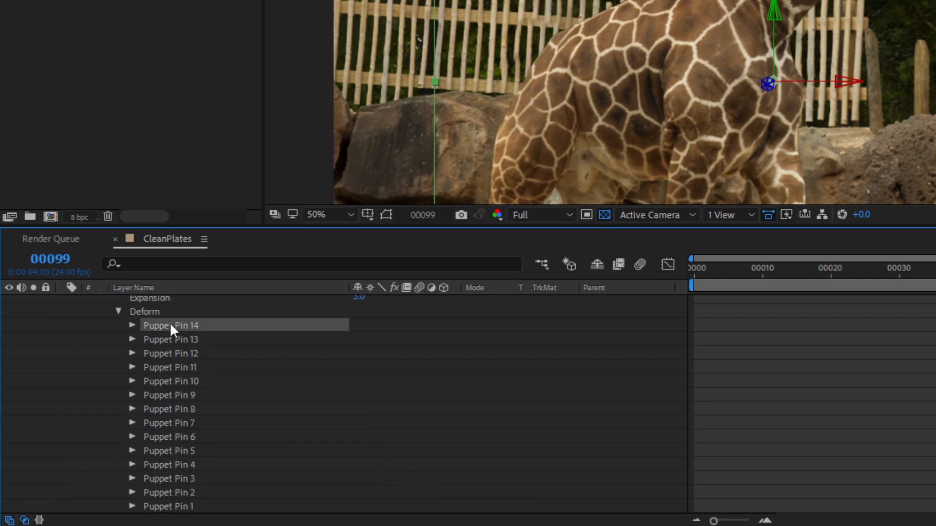
click(172, 339)
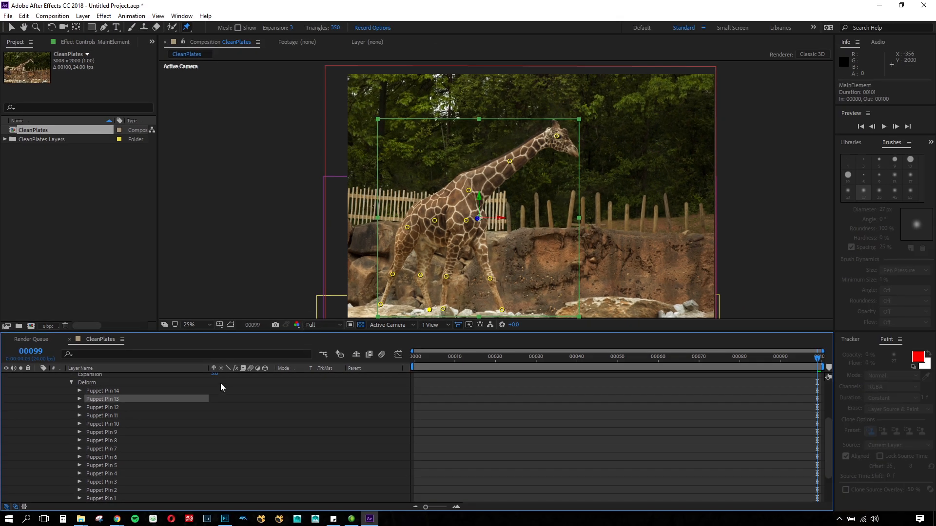
click(148, 407)
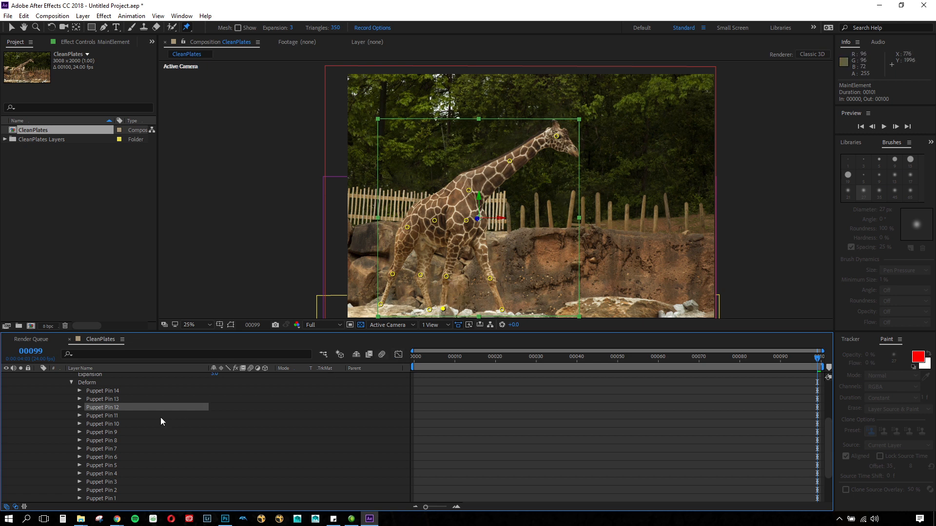
click(132, 416)
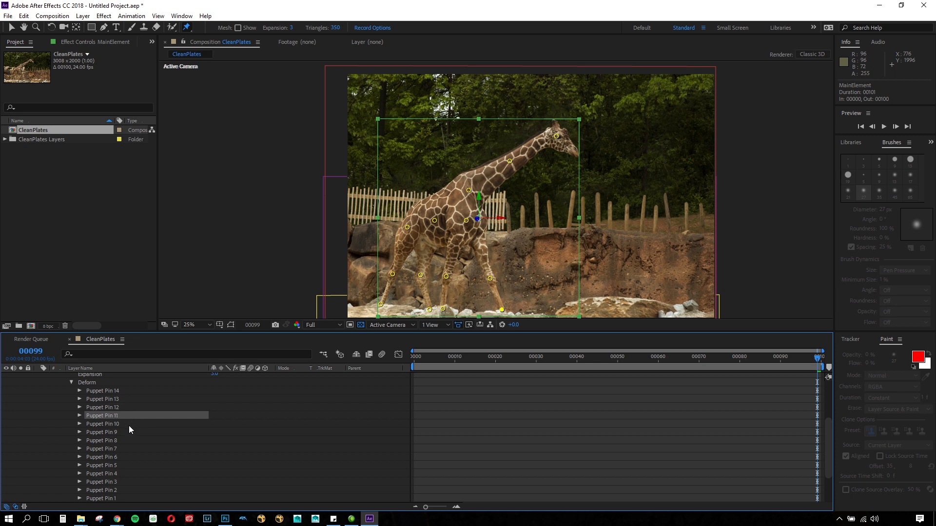
click(129, 425)
click(128, 431)
click(129, 440)
click(130, 449)
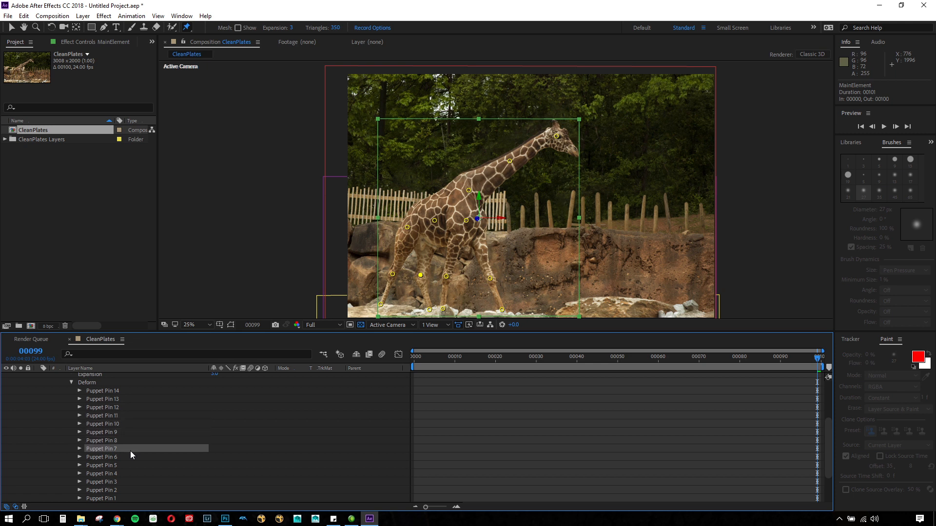
click(130, 465)
click(130, 473)
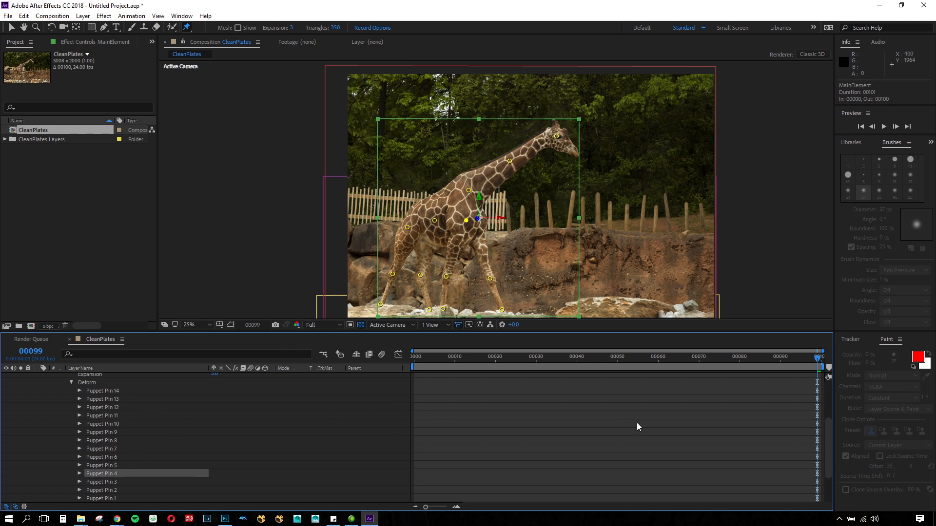
Select Puppet Pins 14 through 1, reveal all their Position keyframes, and maximize the timeline.
click(788, 365)
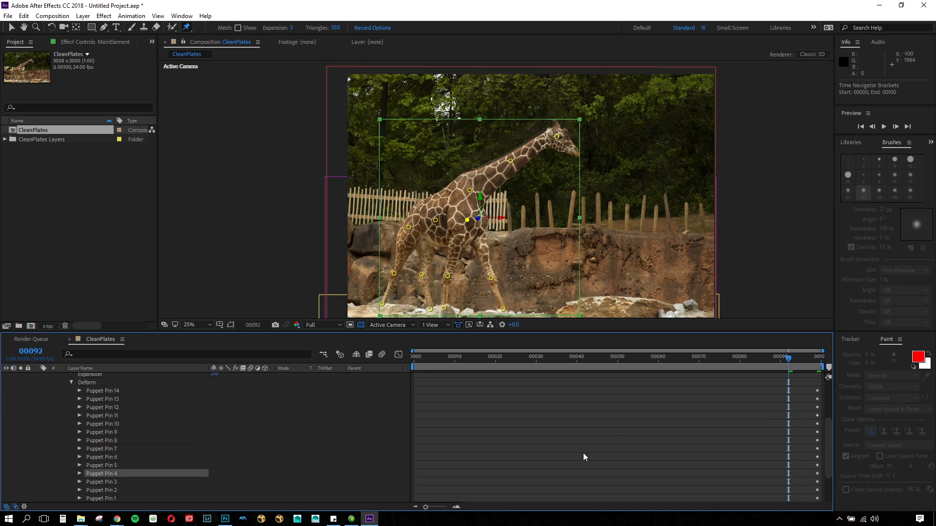
click(181, 394)
scroll(170, 439, down, 1)
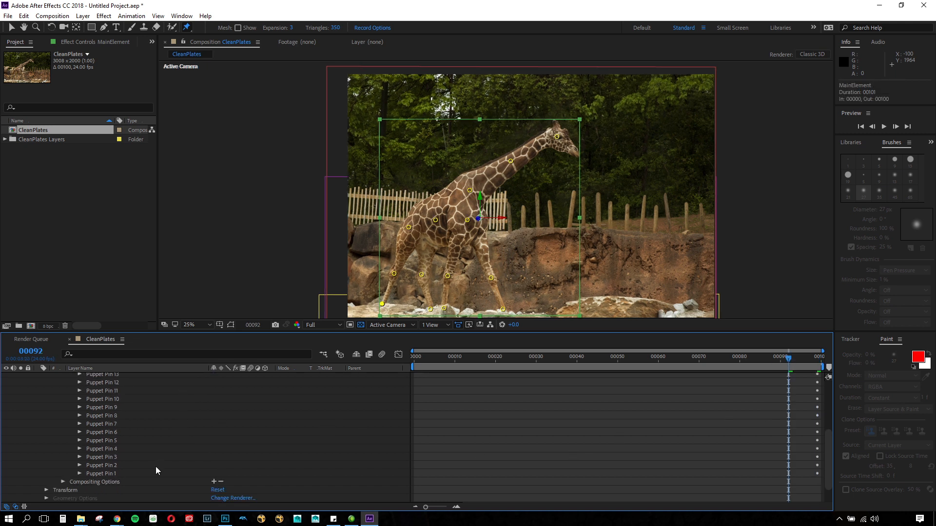
shift+click(144, 478)
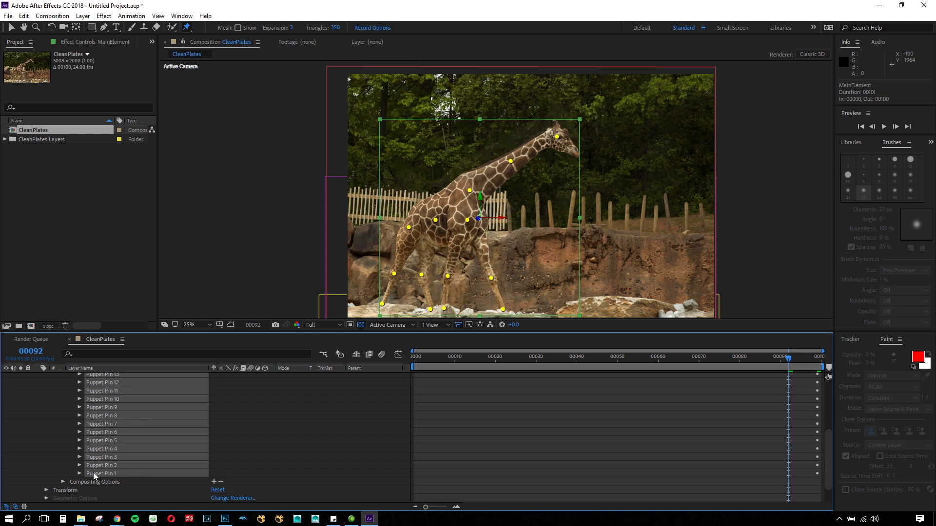
click(80, 473)
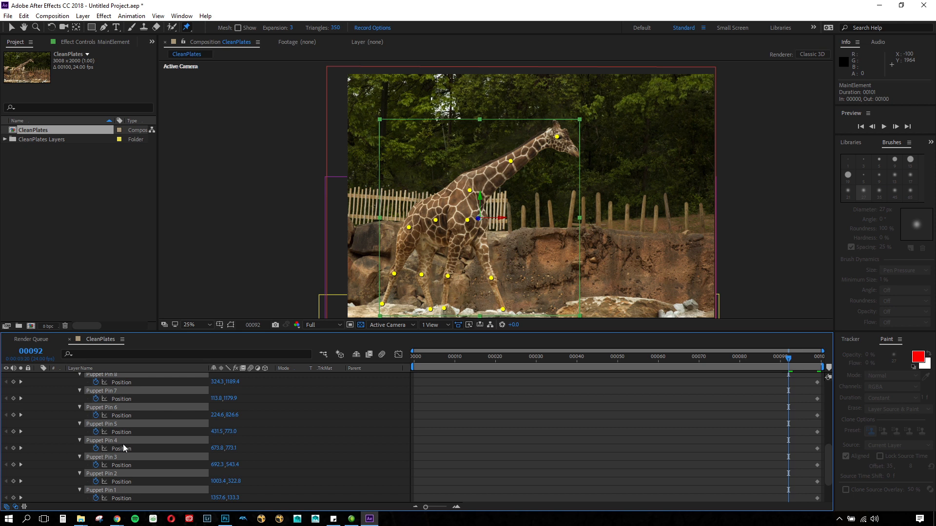
scroll(803, 394, up, 1)
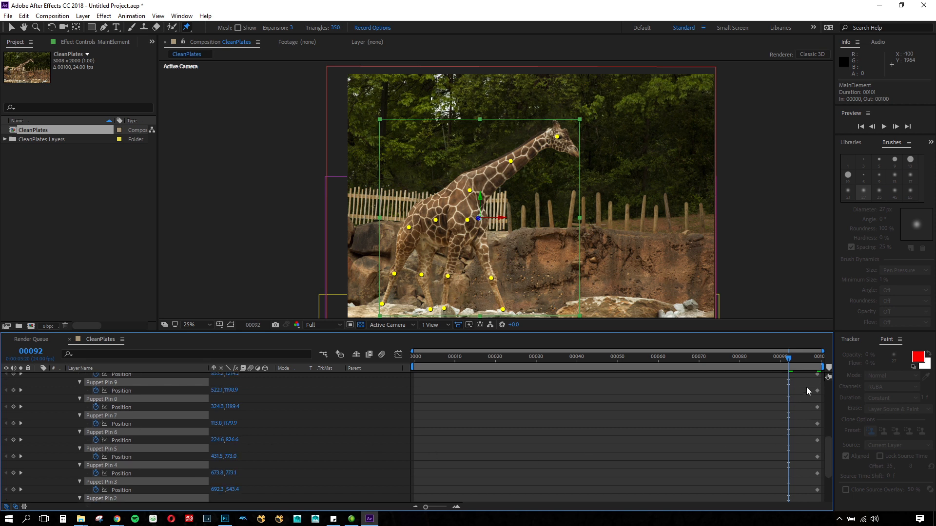
key(grave)
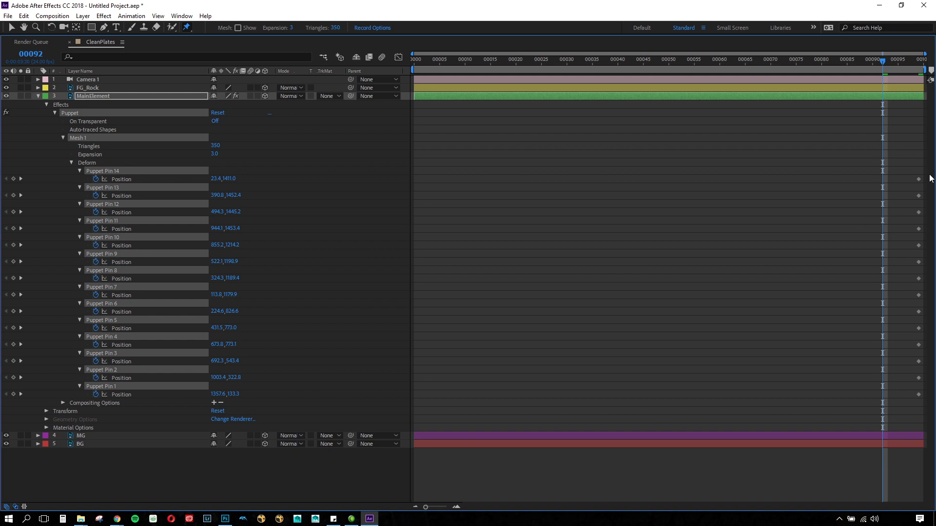
click(917, 62)
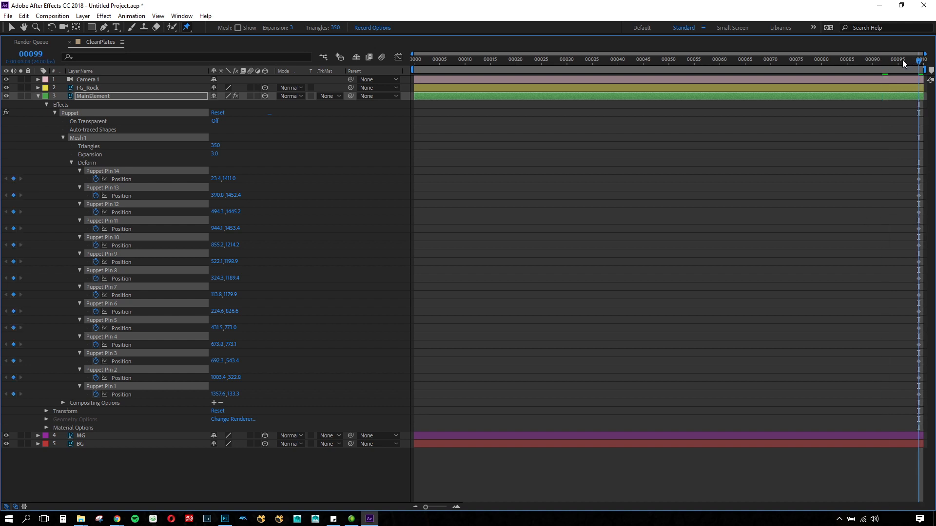
drag(913, 65, 894, 66)
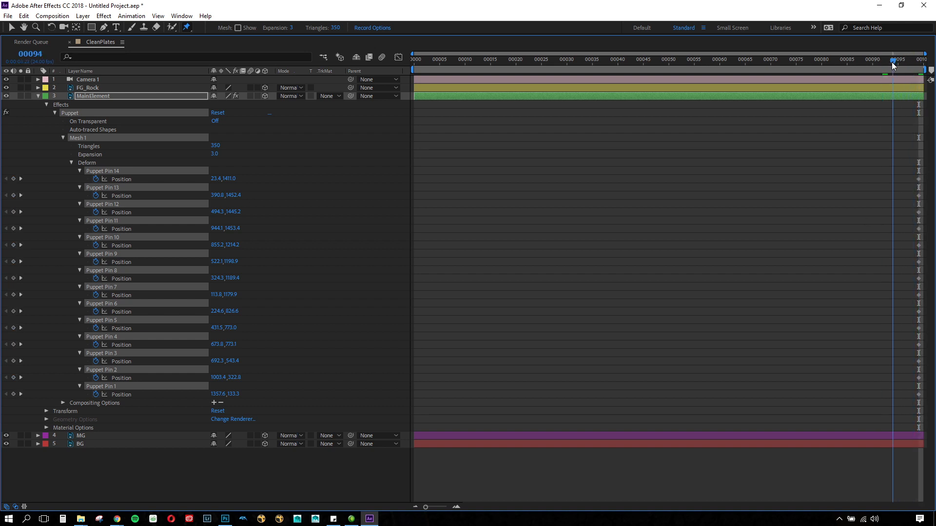
key(grave)
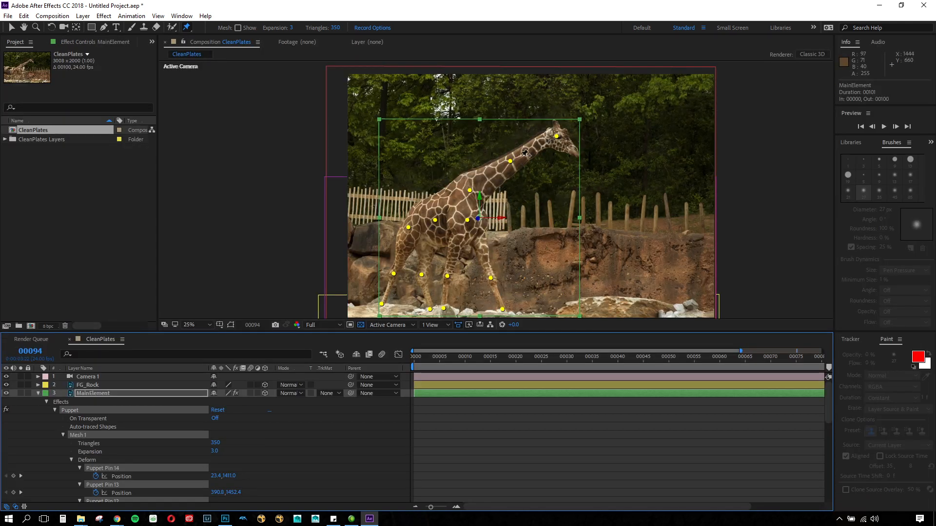
key(grave)
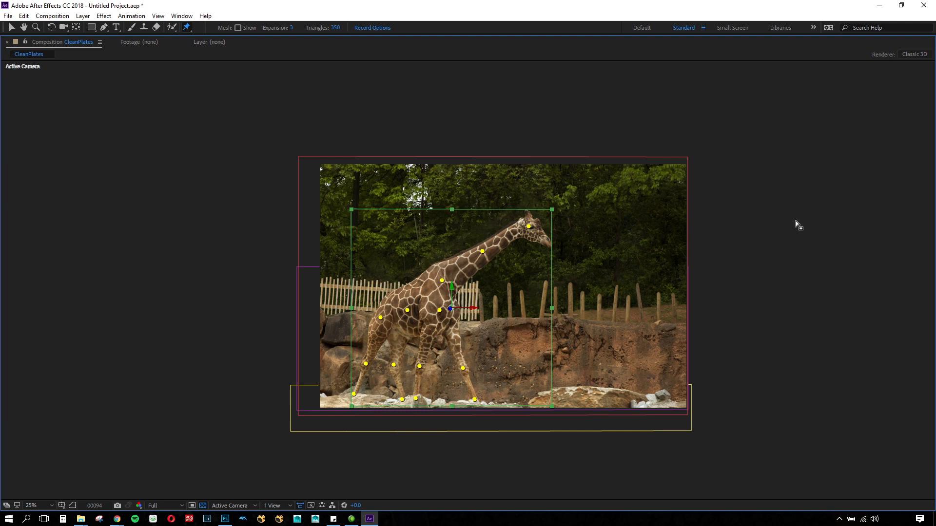
key(grave)
key(grave)
Move all the puppet pins' Position keyframes to frame 0, and set the current time to frame 99 in the restored workspace.
drag(902, 165, 932, 411)
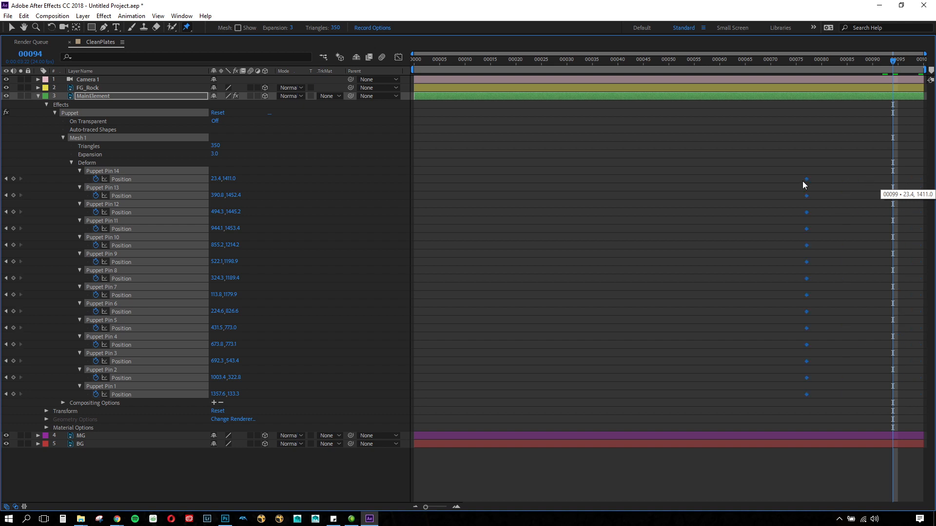
drag(433, 186, 414, 184)
drag(426, 61, 921, 85)
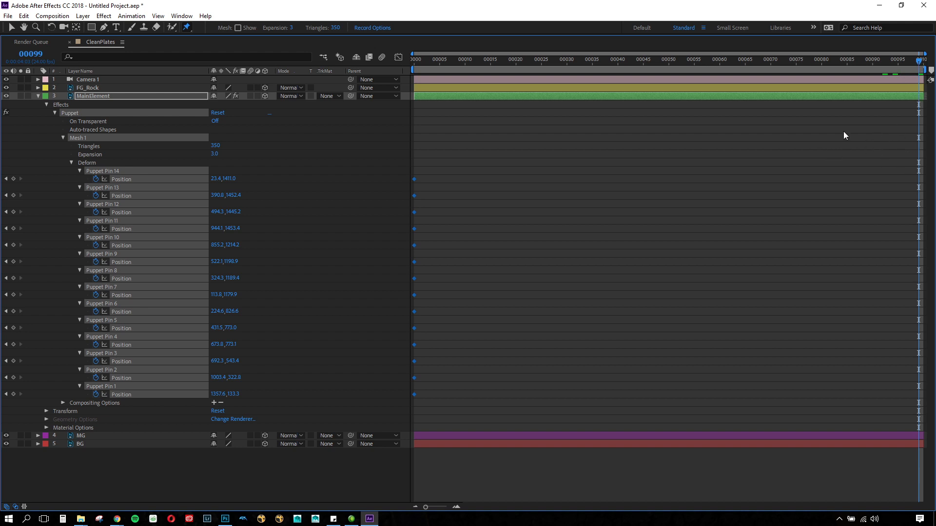
key(grave)
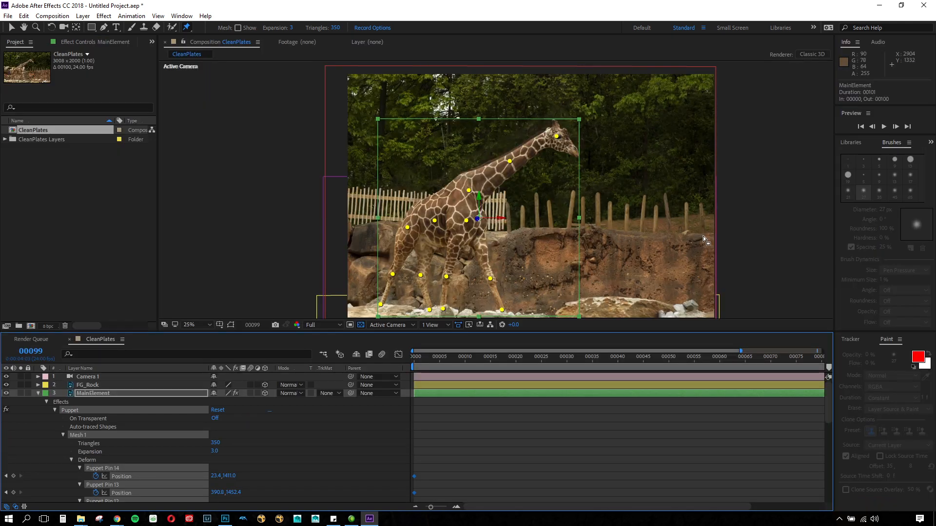
Move the giraffe's head and upper-neck puppet pins slightly down at frame 99 in the maximized composition view, using the Selection tool.
click(555, 178)
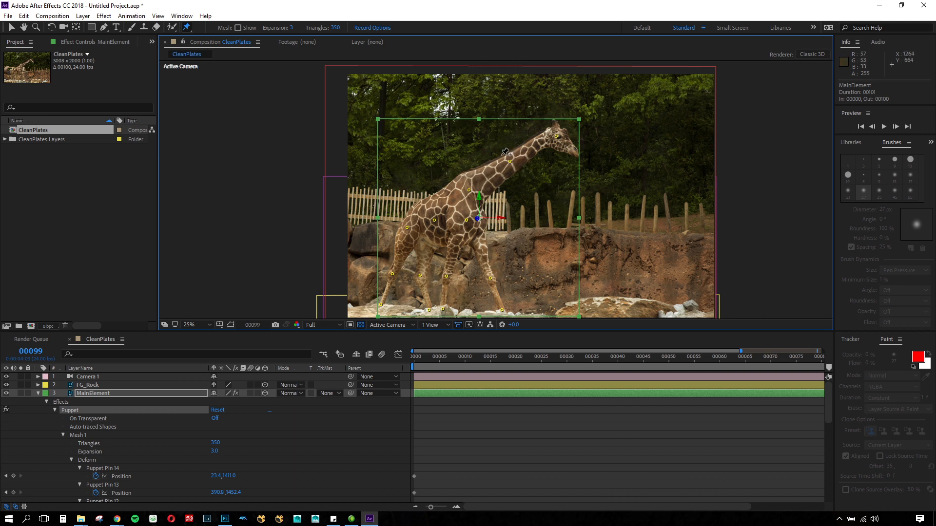
click(13, 31)
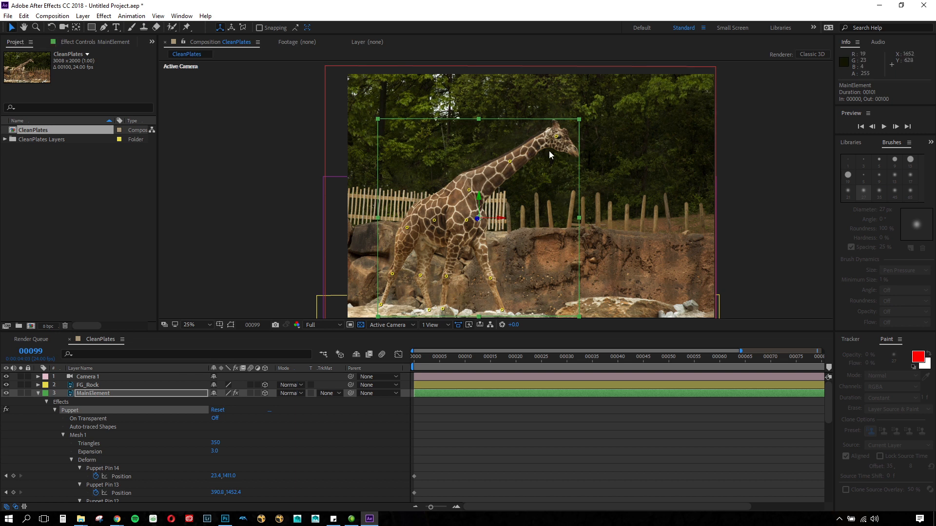
scroll(549, 151, up, 2)
key(grave)
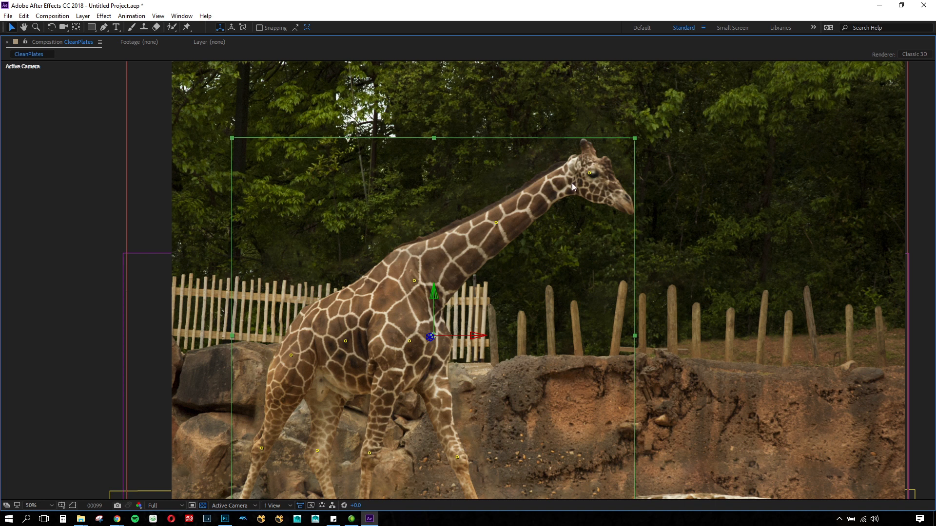
click(590, 173)
drag(590, 174, 599, 200)
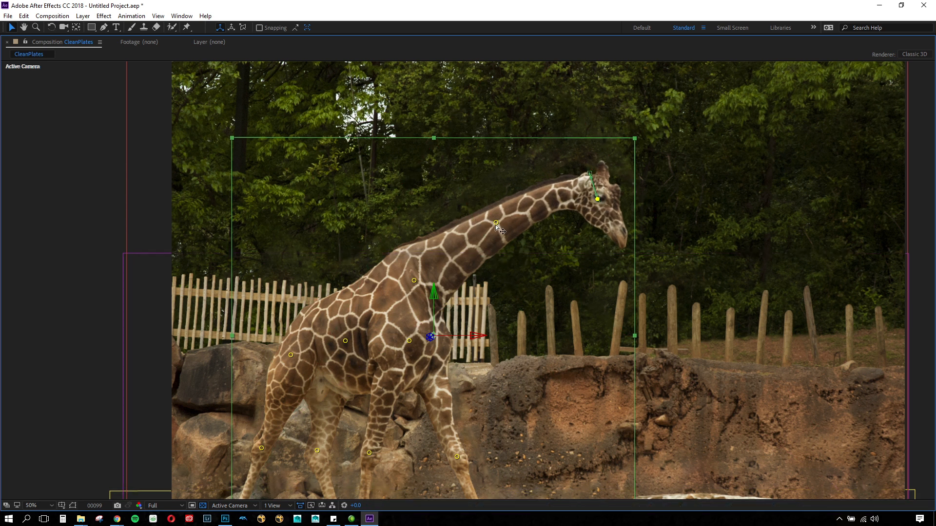
drag(495, 224, 501, 234)
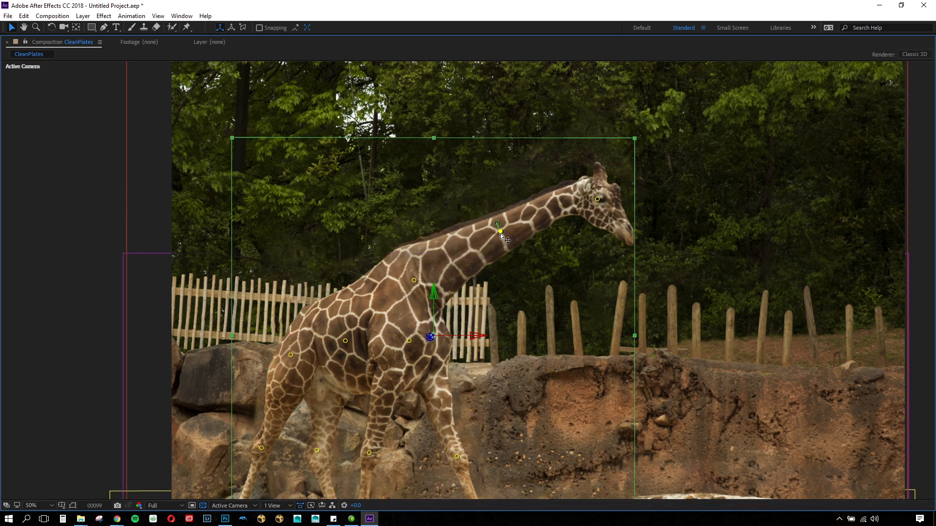
Nudge the shoulder, chest and belly puppet pins slightly upward, and select the pin on the giraffe's rump.
drag(415, 280, 414, 276)
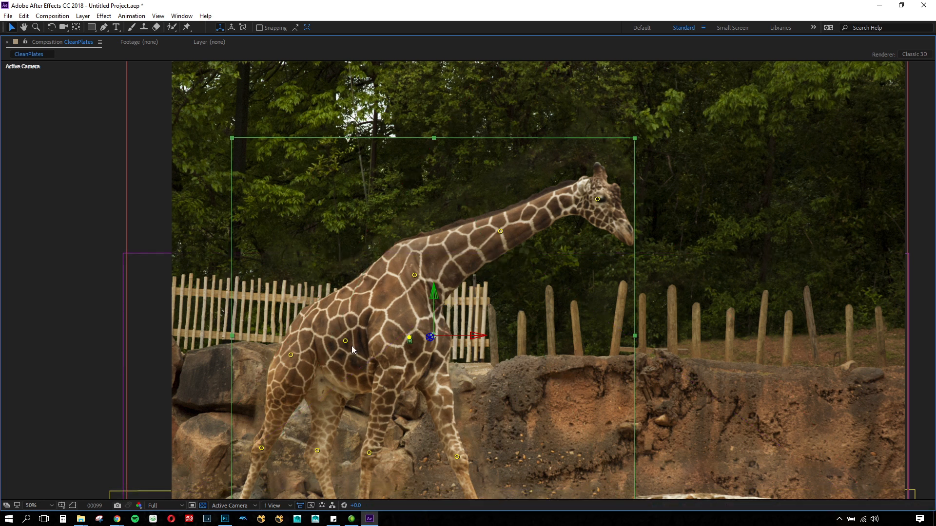
drag(345, 341, 344, 340)
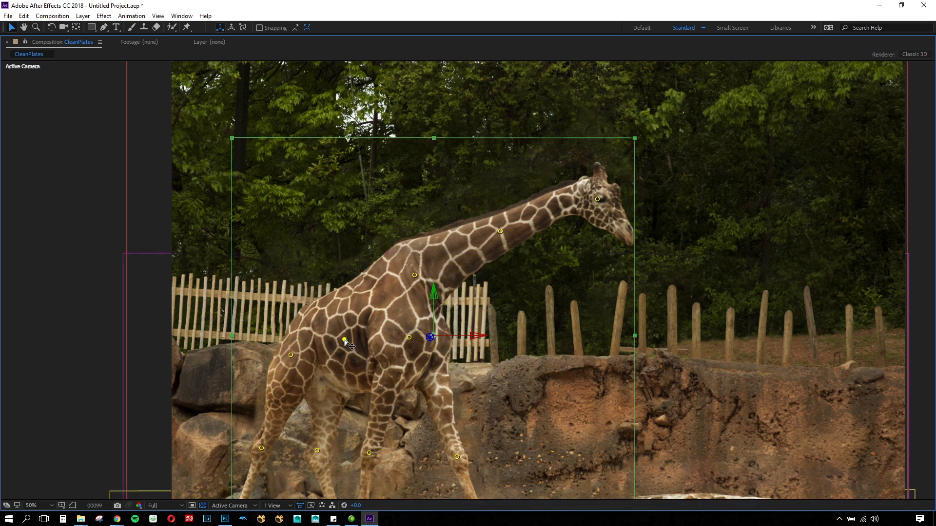
click(290, 354)
Nudge the knee puppet pins on all four of the giraffe's legs by a few pixels, keeping the hooves planted.
drag(336, 340, 342, 244)
key(v)
click(266, 352)
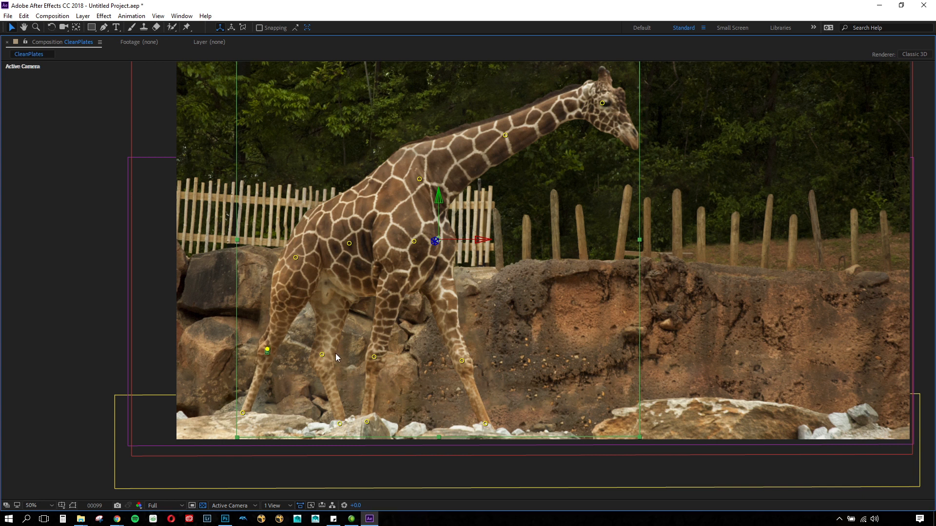
drag(324, 355, 324, 354)
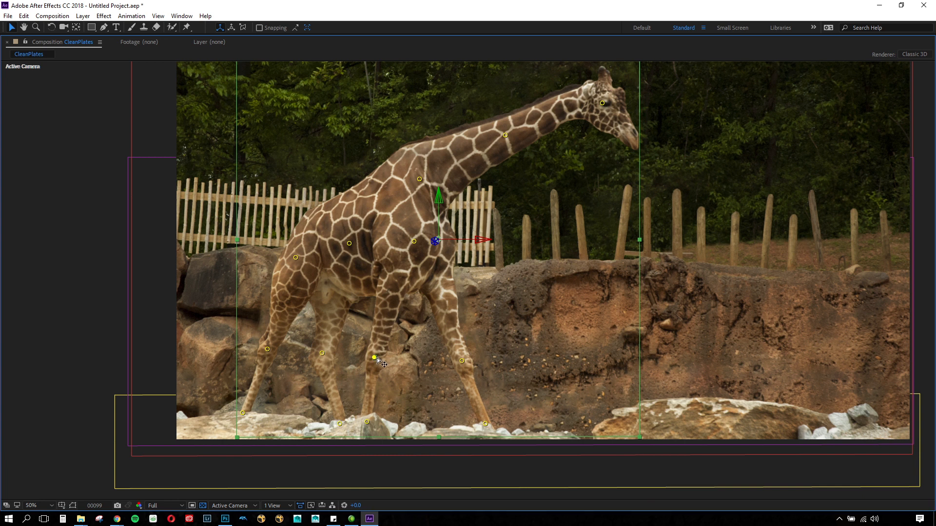
drag(376, 358, 377, 357)
drag(462, 362, 465, 362)
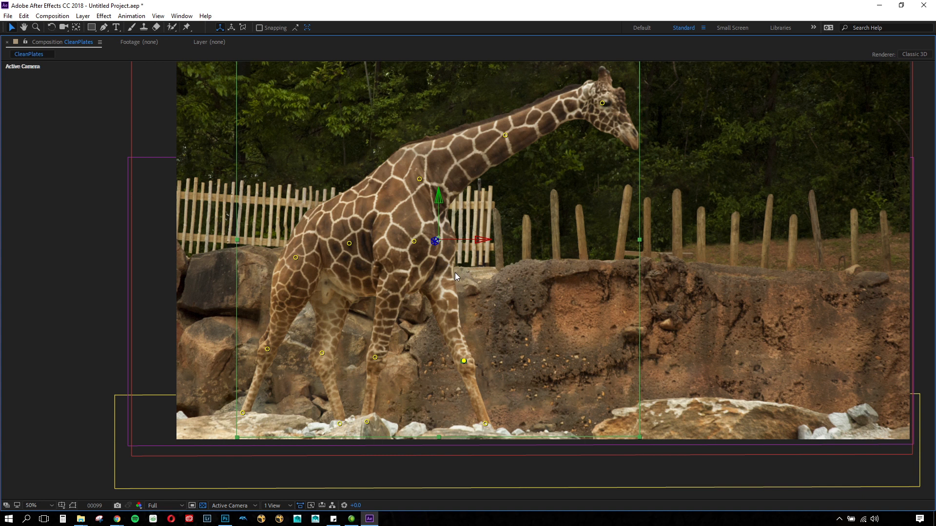
Set the composition preview resolution to Half and play back the giraffe's puppet animation in an enlarged view.
key(grave)
scroll(504, 209, down, 2)
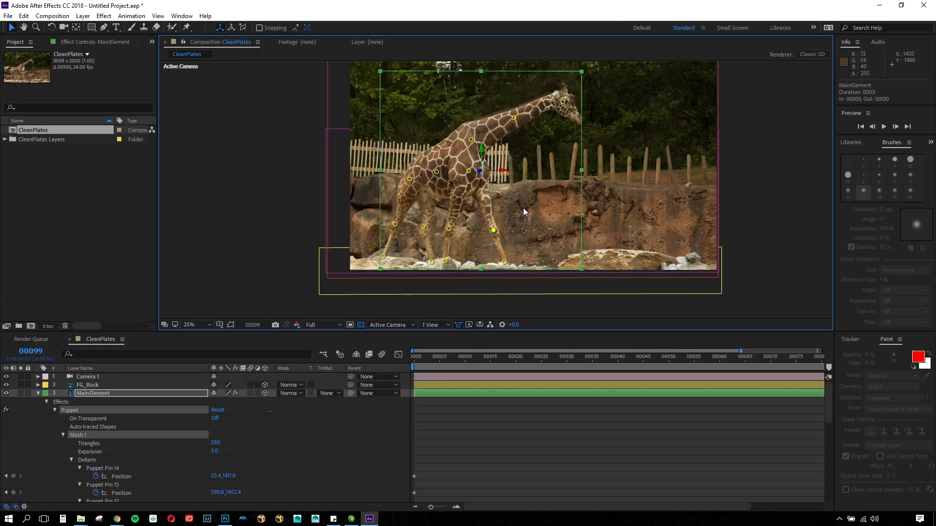
key(grave)
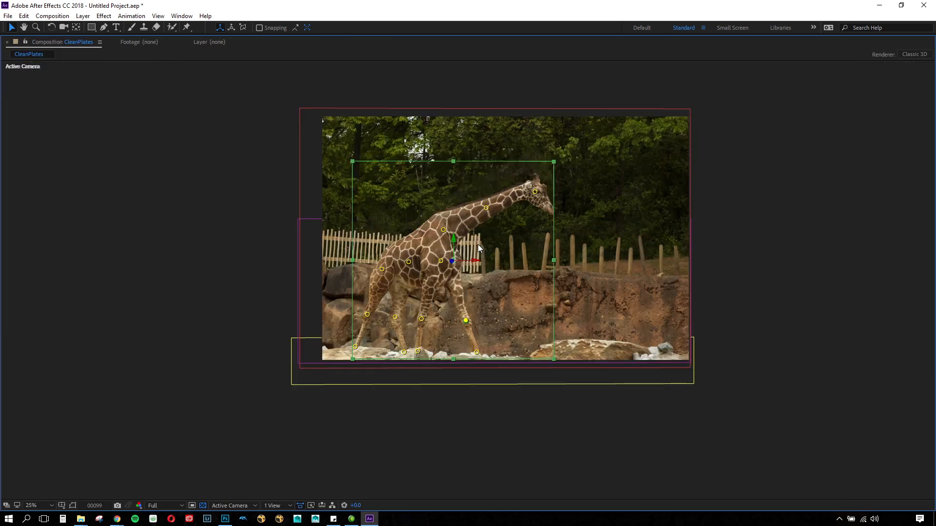
key(period)
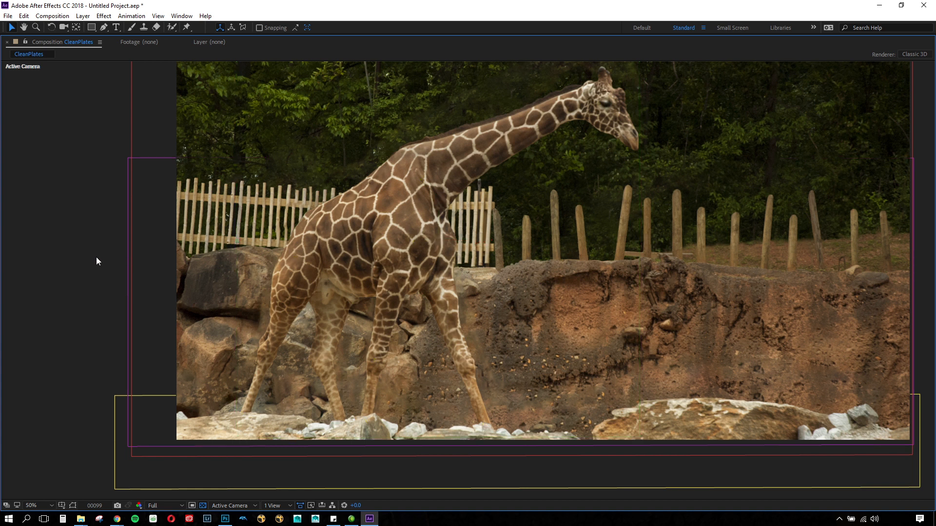
key(comma)
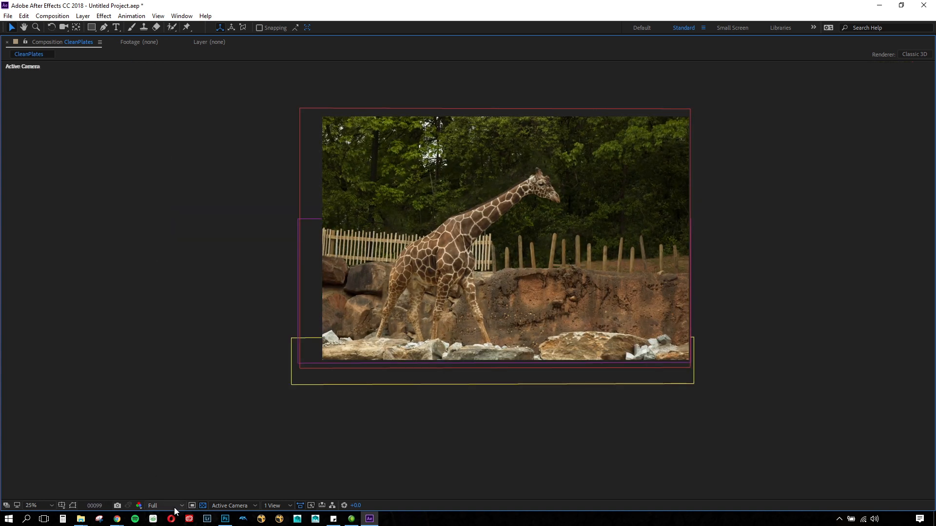
click(174, 506)
click(167, 458)
key(space)
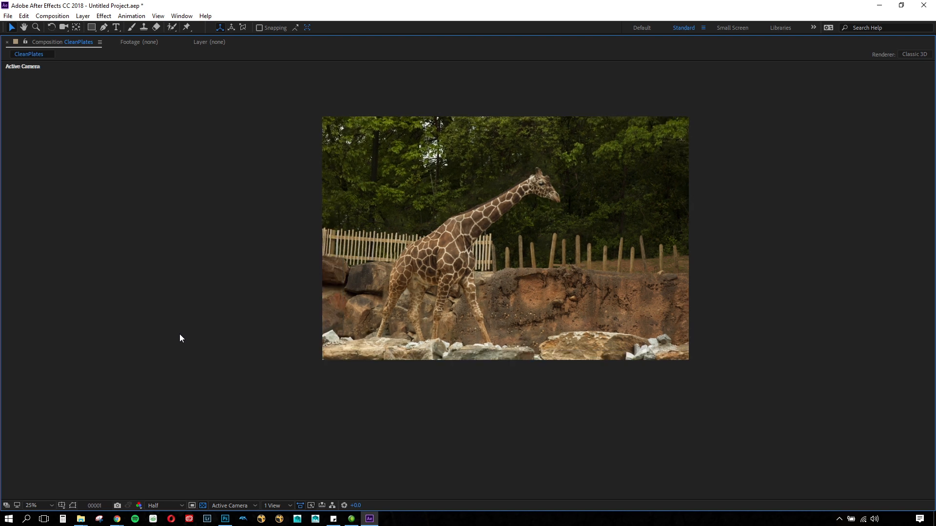
scroll(530, 282, up, 2)
key(space)
drag(529, 257, 436, 333)
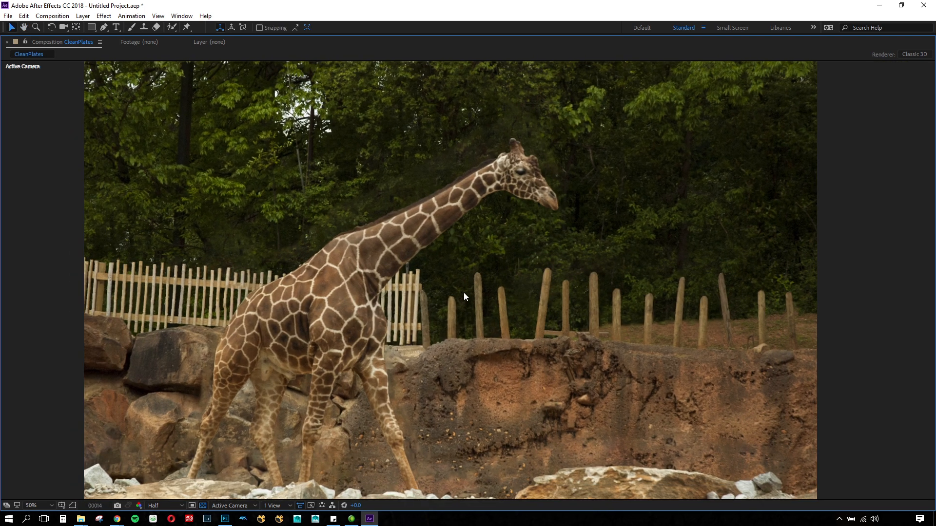